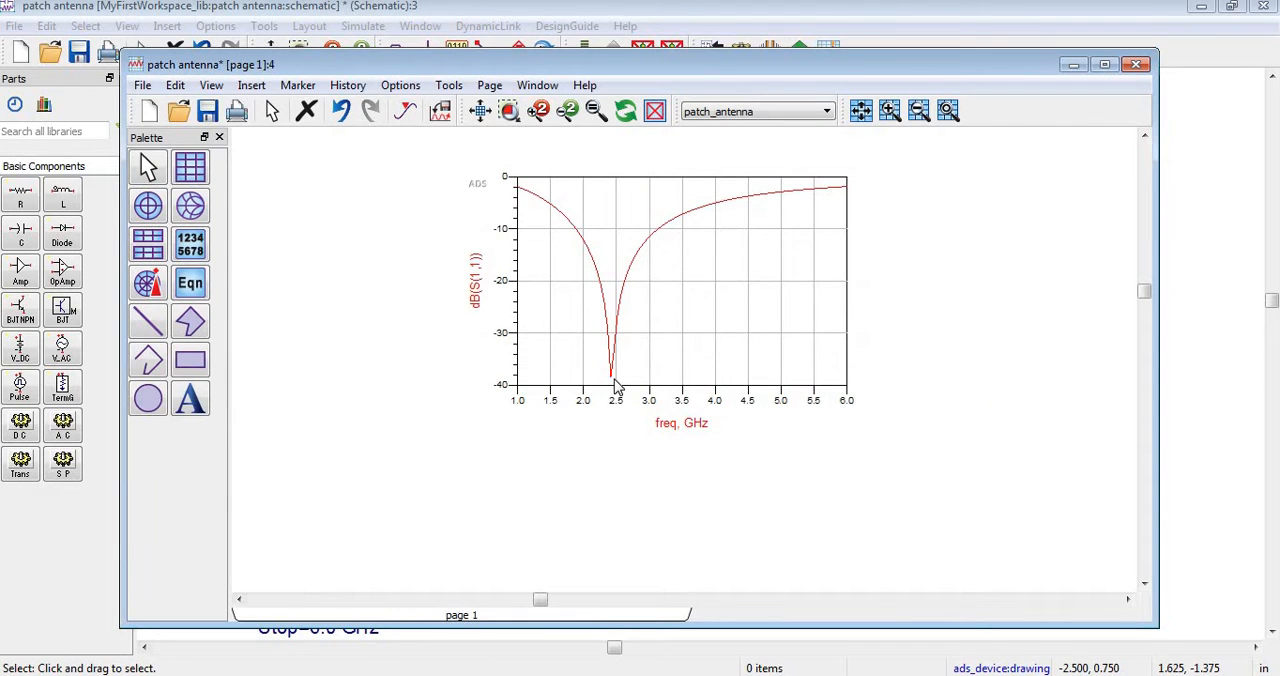
Check the trace settings of the dB(S(1,1)) plot and close them without changes.
{"action": "mouse_move", "coordinate": [613, 386]}
{"action": "double_click", "coordinate": [594, 334]}
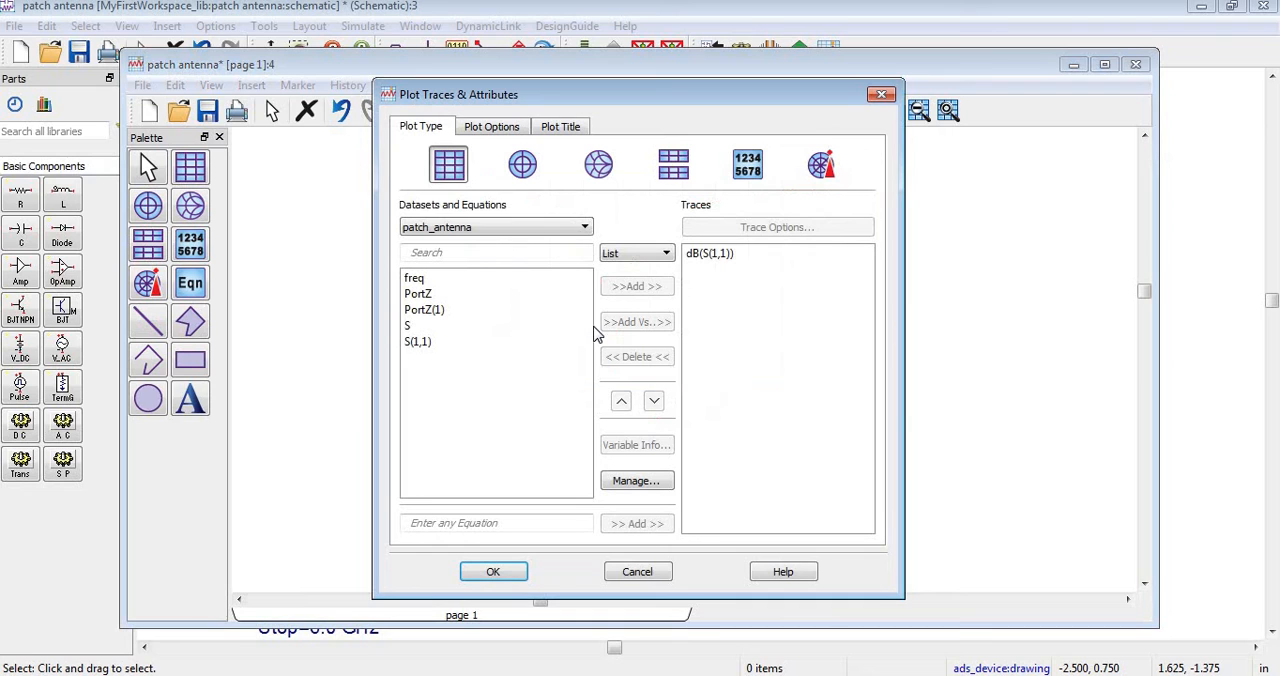
{"action": "left_click", "coordinate": [495, 571]}
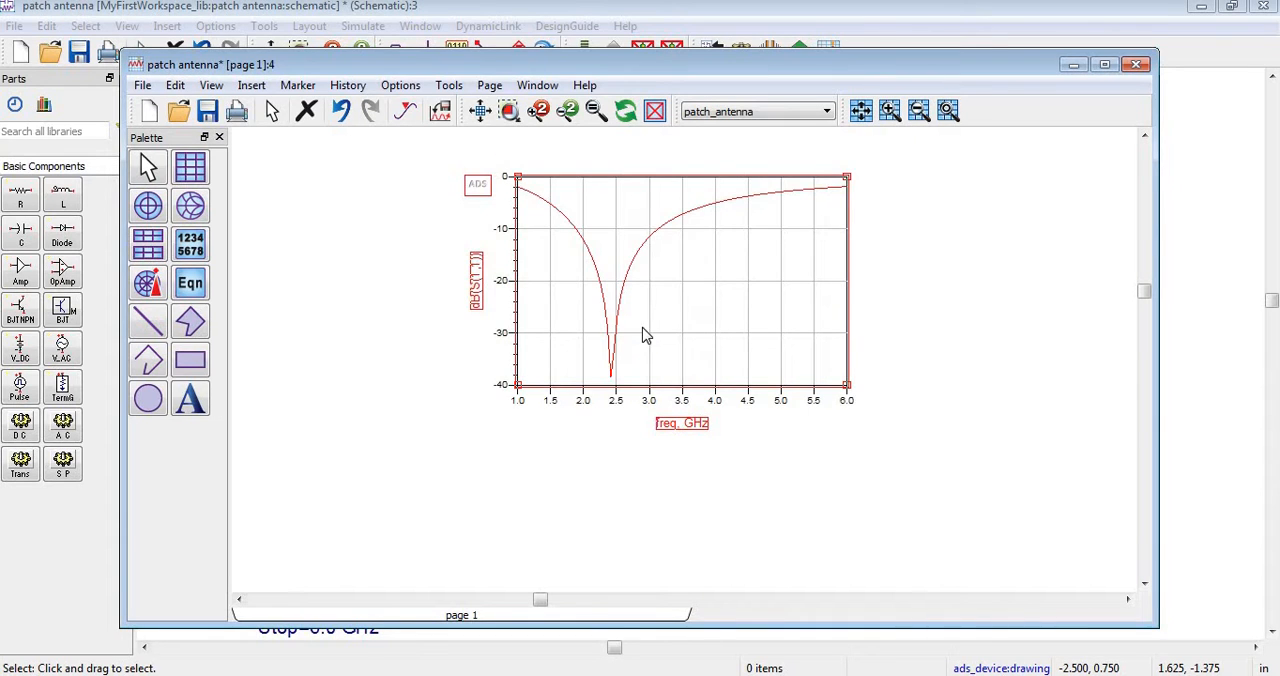
{"action": "left_click", "coordinate": [570, 492]}
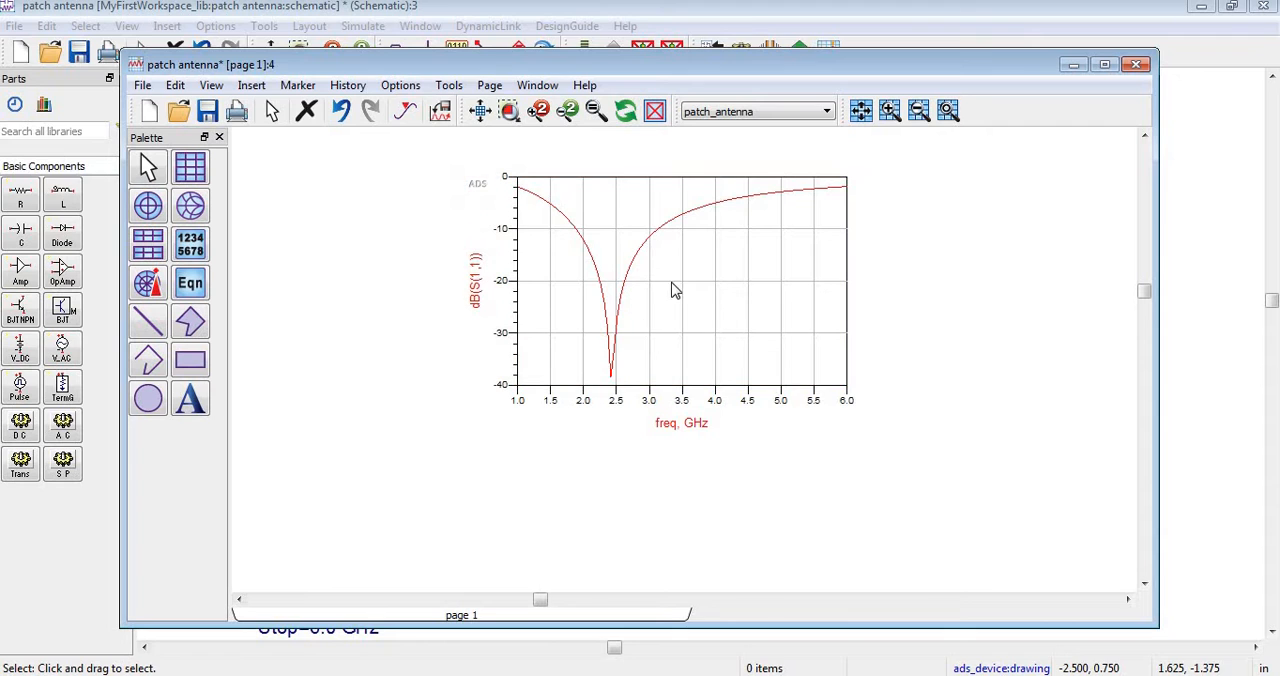
Select the dB(S(1,1)) plot and start exporting it as tab-delimited ASCII.
{"action": "left_click", "coordinate": [673, 297]}
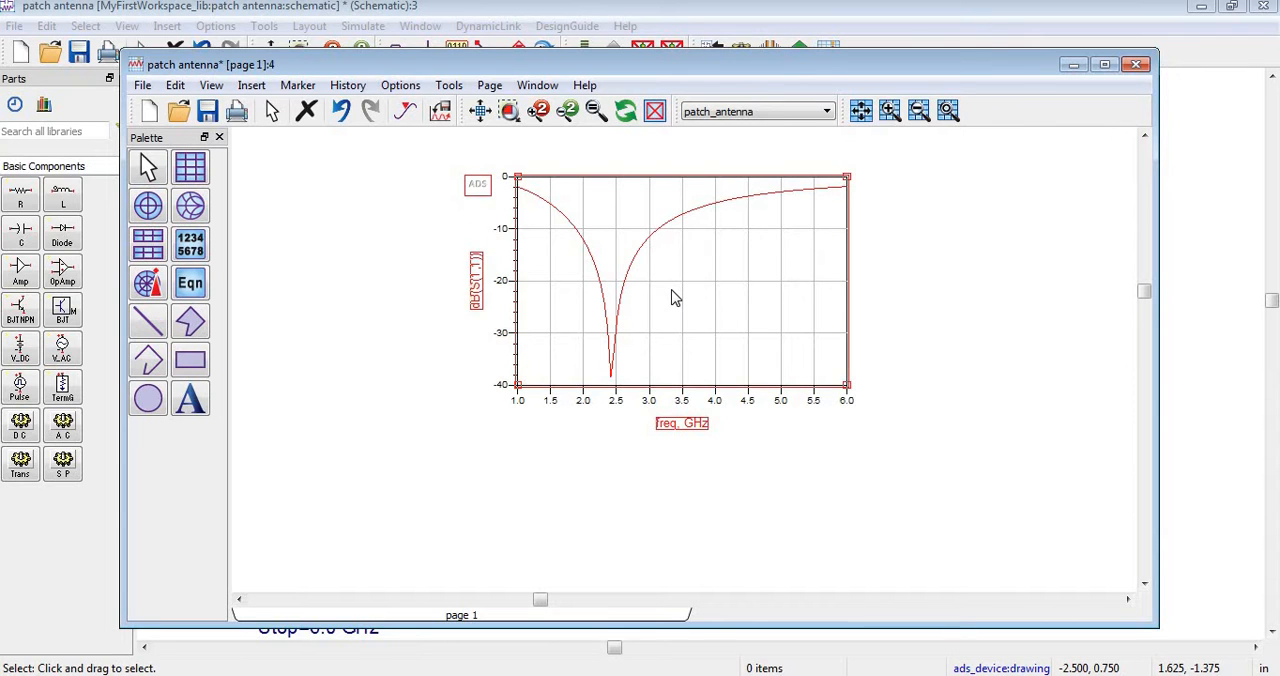
{"action": "left_click", "coordinate": [144, 86]}
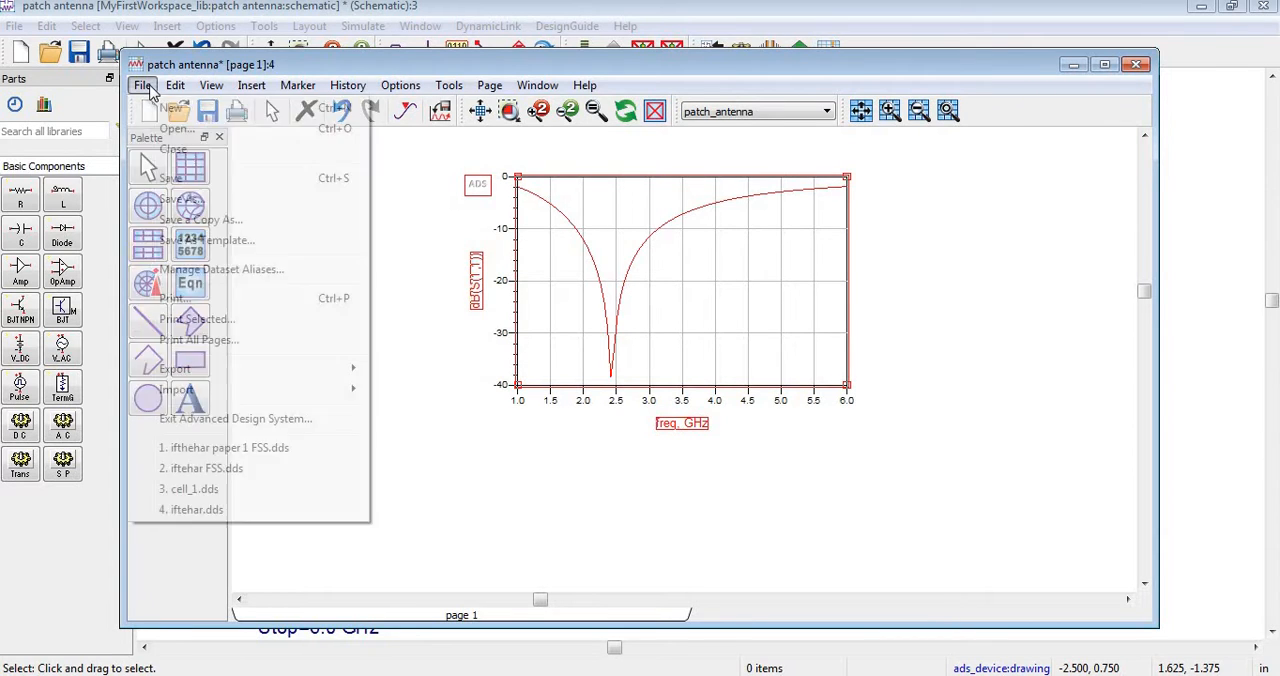
{"action": "mouse_move", "coordinate": [250, 366]}
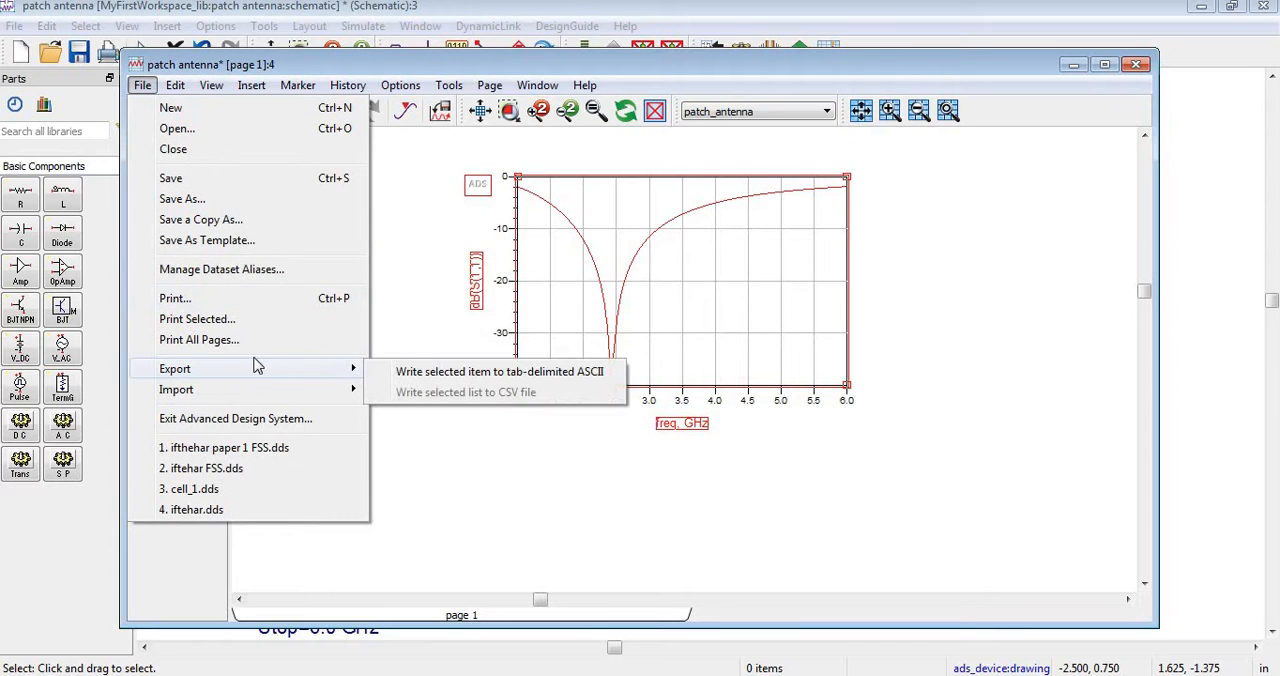
{"action": "left_click", "coordinate": [450, 371]}
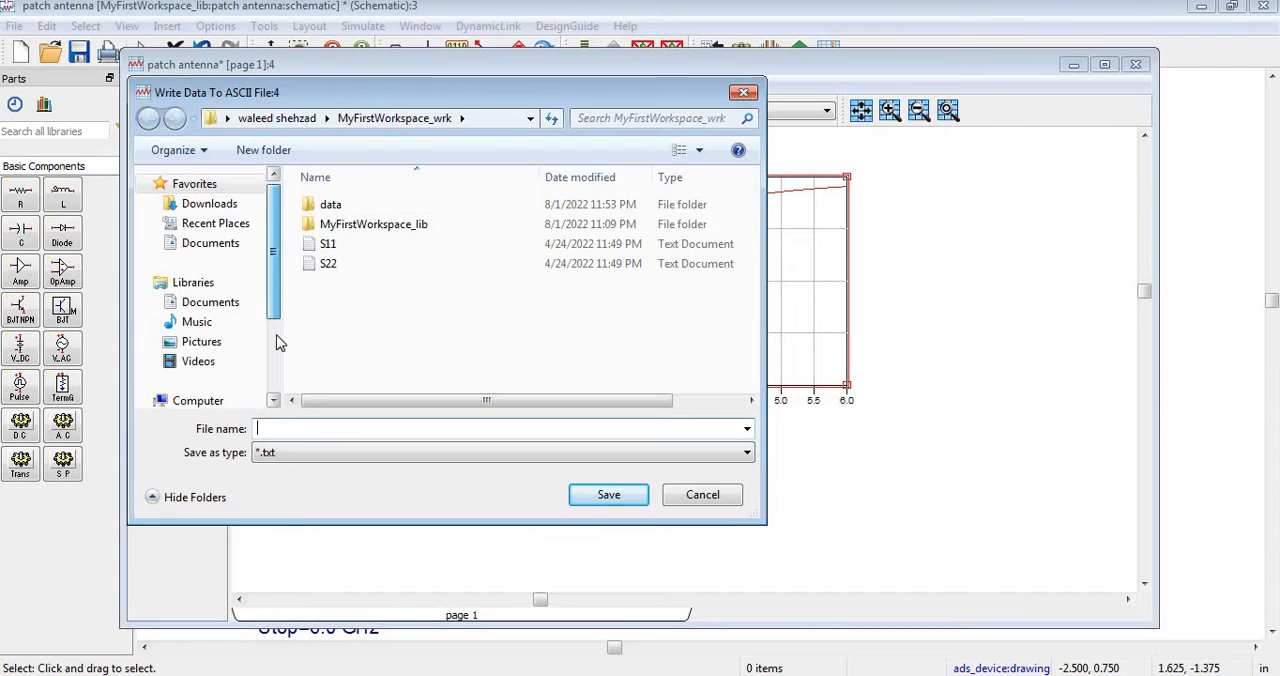
Browse to the folder Youtube CST\ADS\ISM on the E: drive as the export location.
{"action": "scroll", "coordinate": [277, 343], "scroll_direction": "down", "scroll_amount": 3}
{"action": "left_click", "coordinate": [215, 373]}
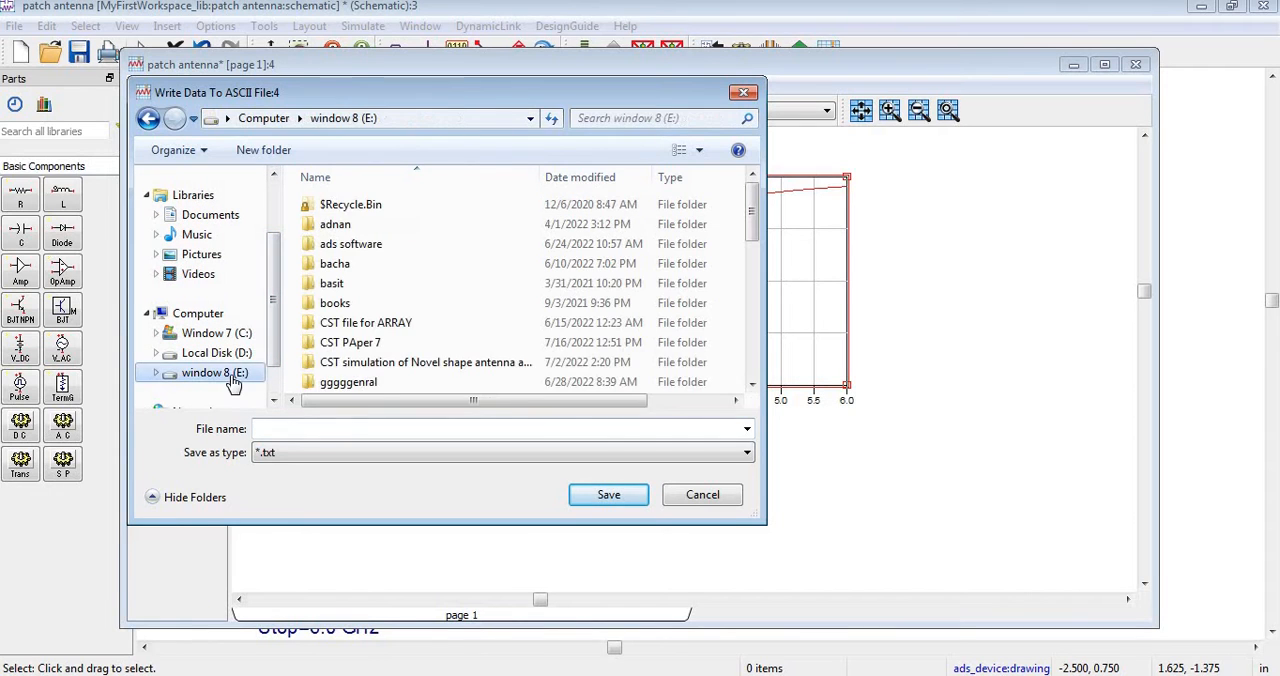
{"action": "left_click", "coordinate": [363, 388]}
{"action": "scroll", "coordinate": [365, 390], "scroll_direction": "down", "scroll_amount": 5}
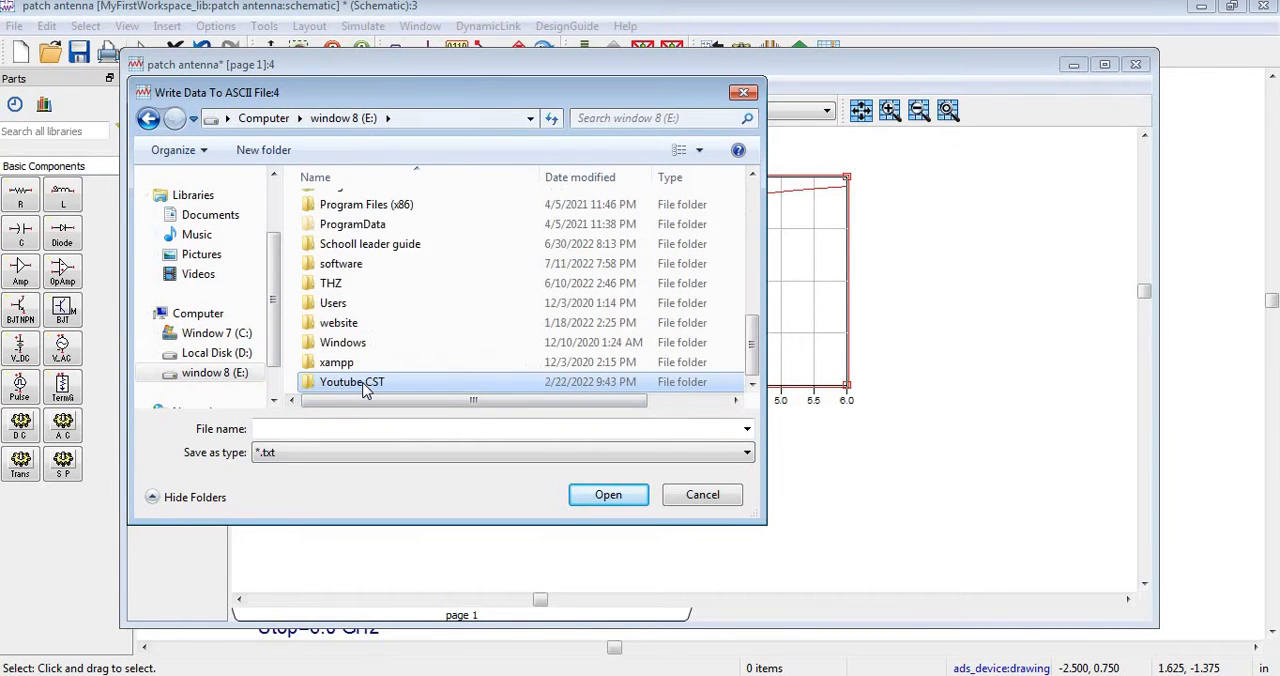
{"action": "double_click", "coordinate": [363, 388]}
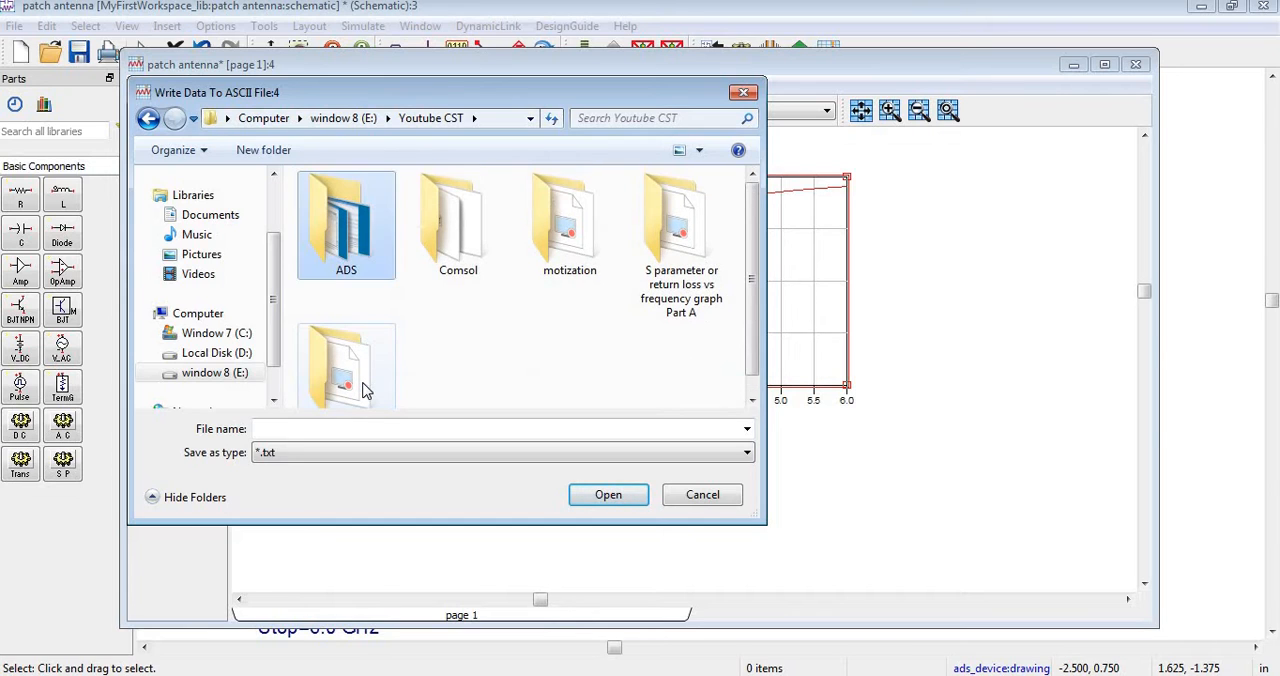
{"action": "key", "text": "Return"}
{"action": "key", "text": "Right"}
{"action": "key", "text": "Left"}
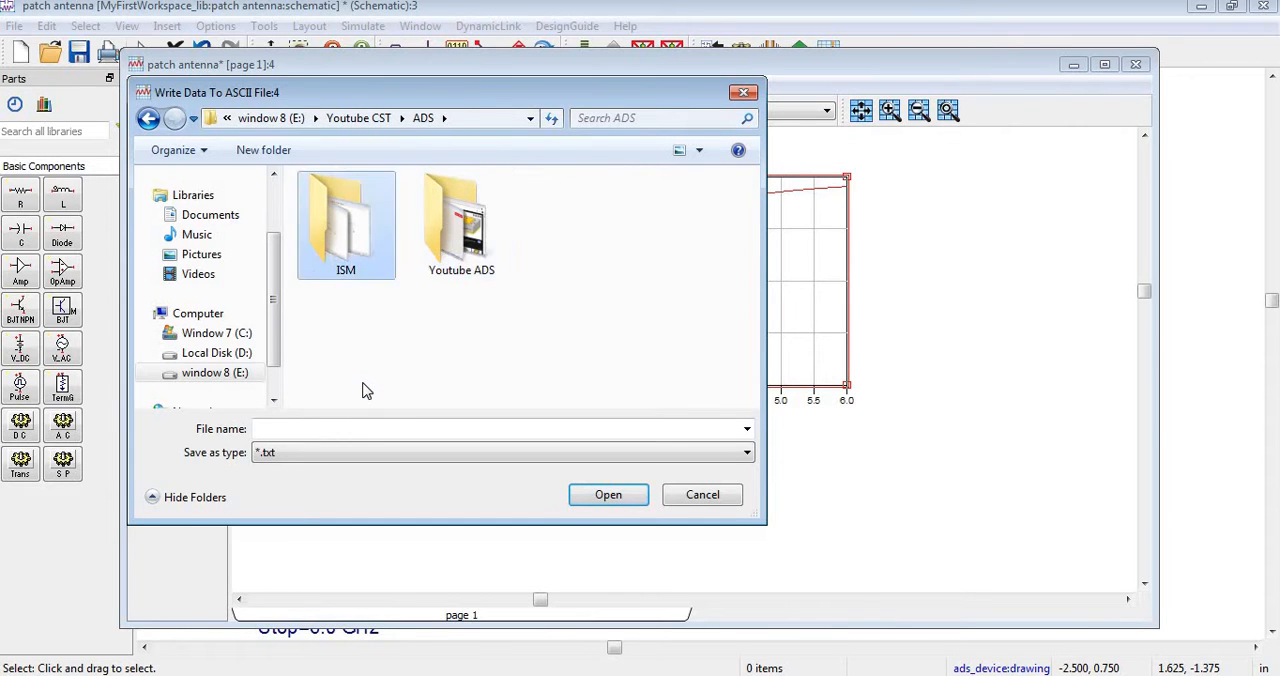
{"action": "key", "text": "Return"}
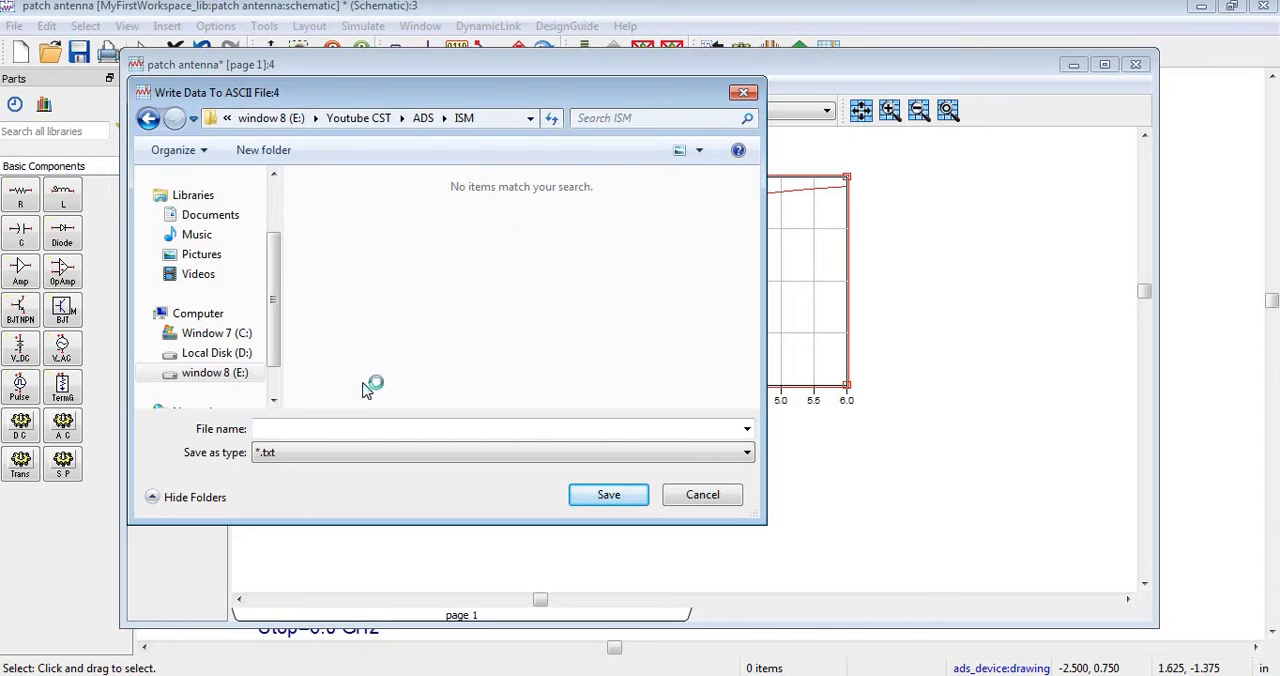
Create a folder named "S parameteers" inside ISM and save the exported text file in it as S11.
{"action": "key", "text": "ctrl+shift+n"}
{"action": "type", "text": "S"}
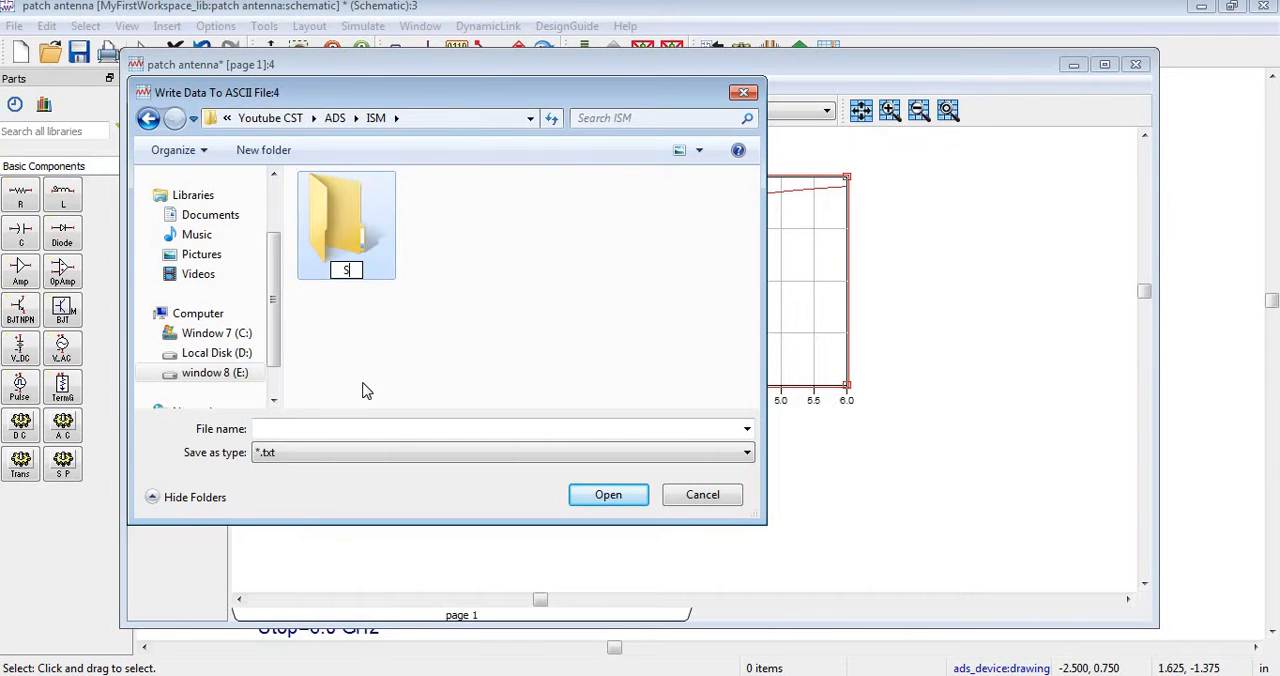
{"action": "type", "text": " parameteers"}
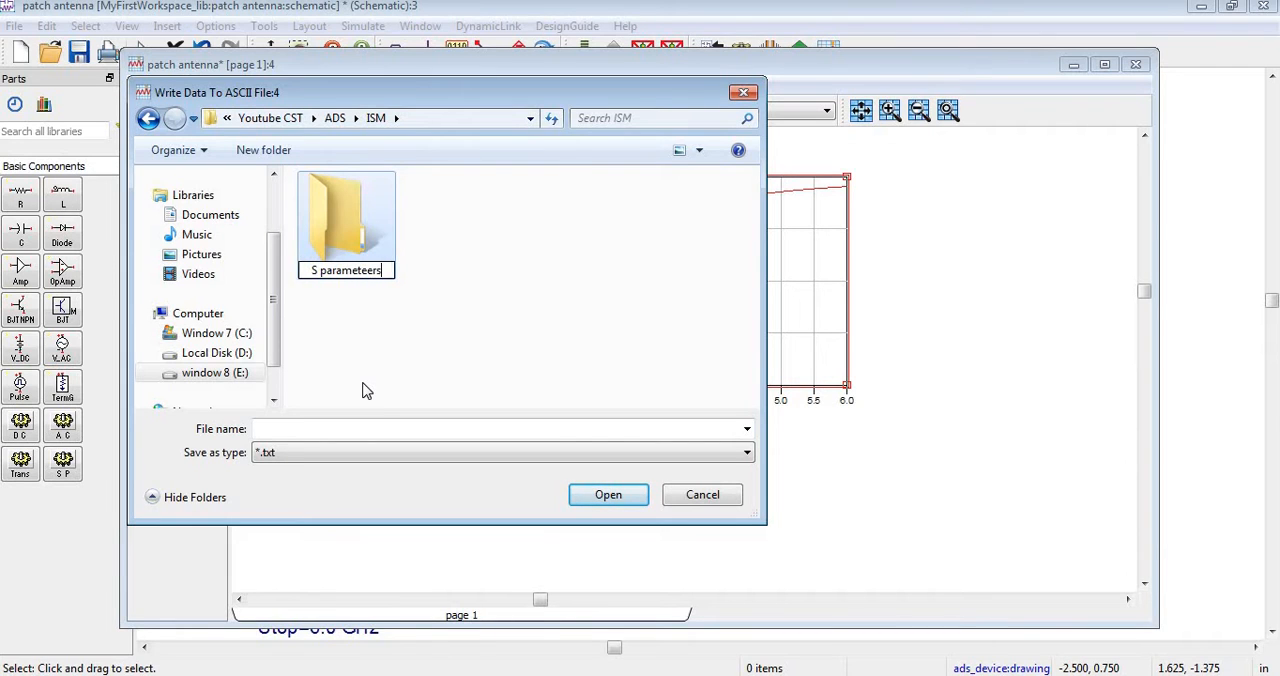
{"action": "key", "text": "Return"}
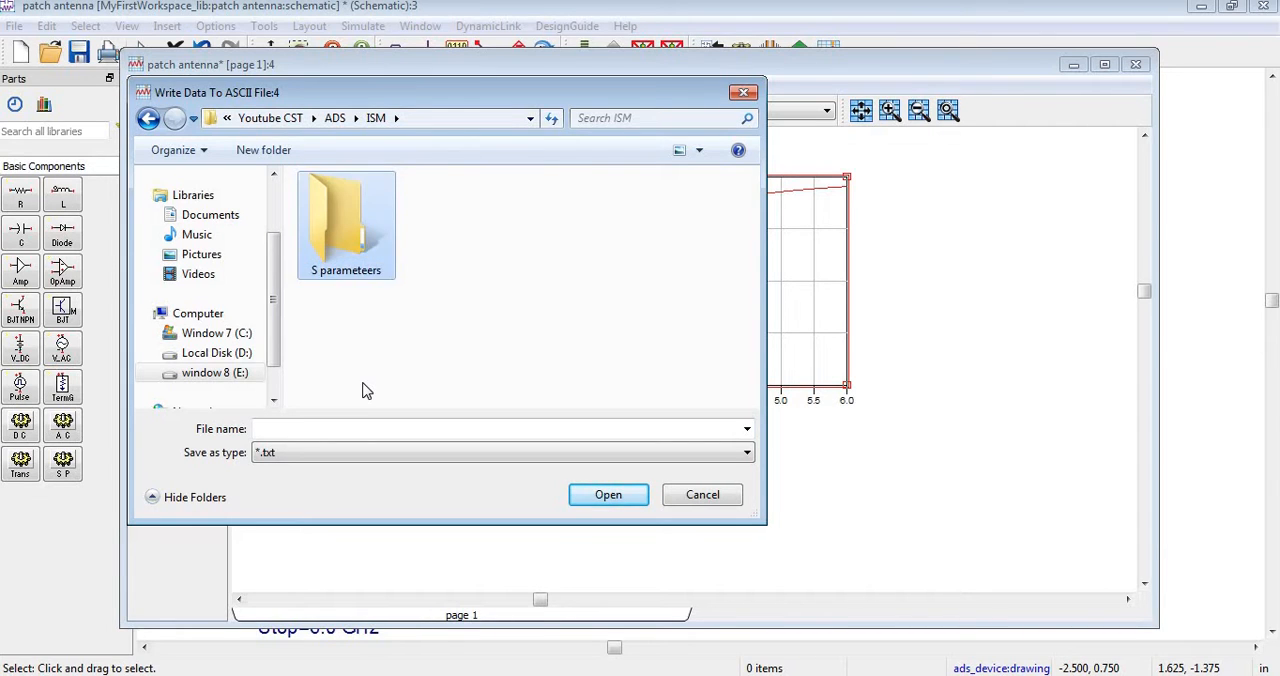
{"action": "key", "text": "Return"}
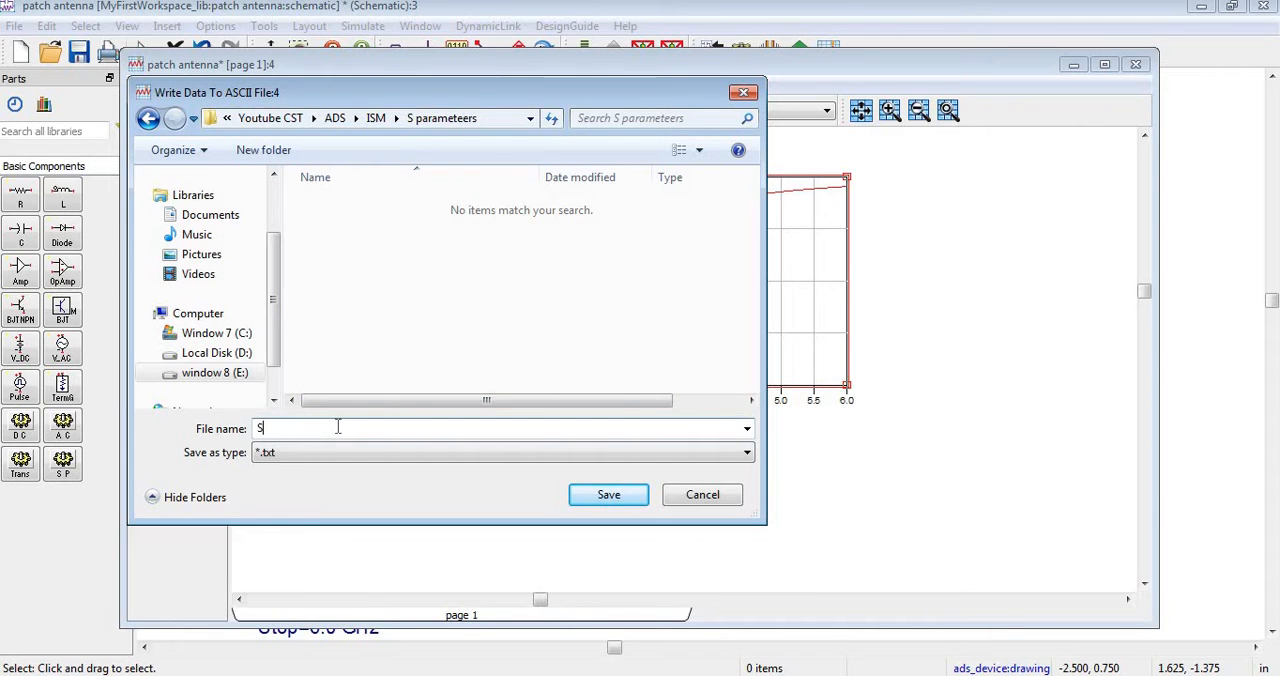
{"action": "type", "text": "S11"}
{"action": "key", "text": "Return"}
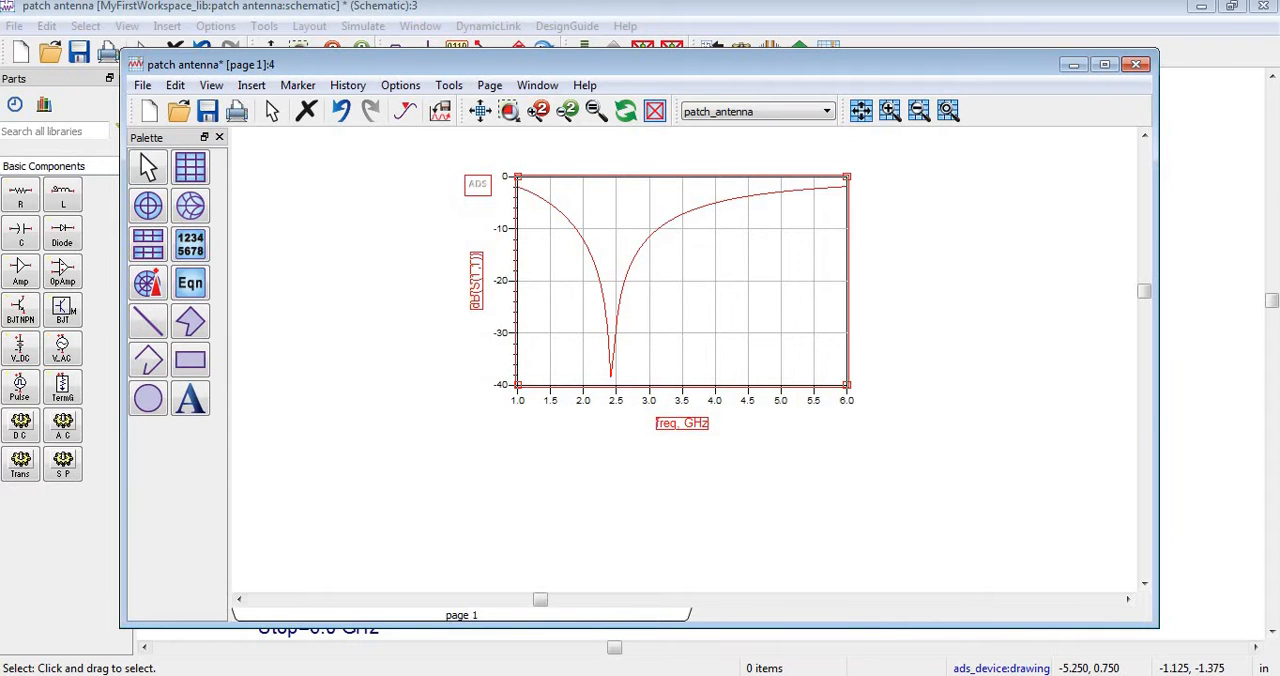
Switch to Excel, create a blank workbook and start a text file import at cell B1.
{"action": "key", "text": "alt+Tab"}
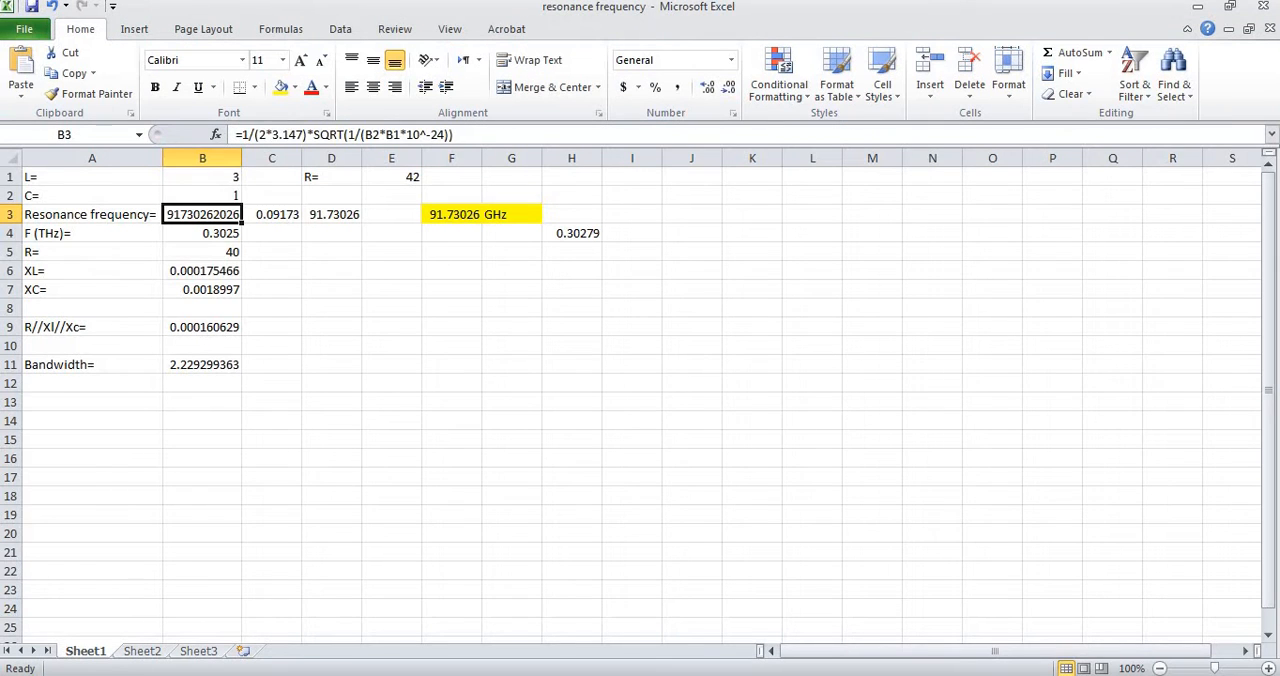
{"action": "key", "text": "ctrl+n"}
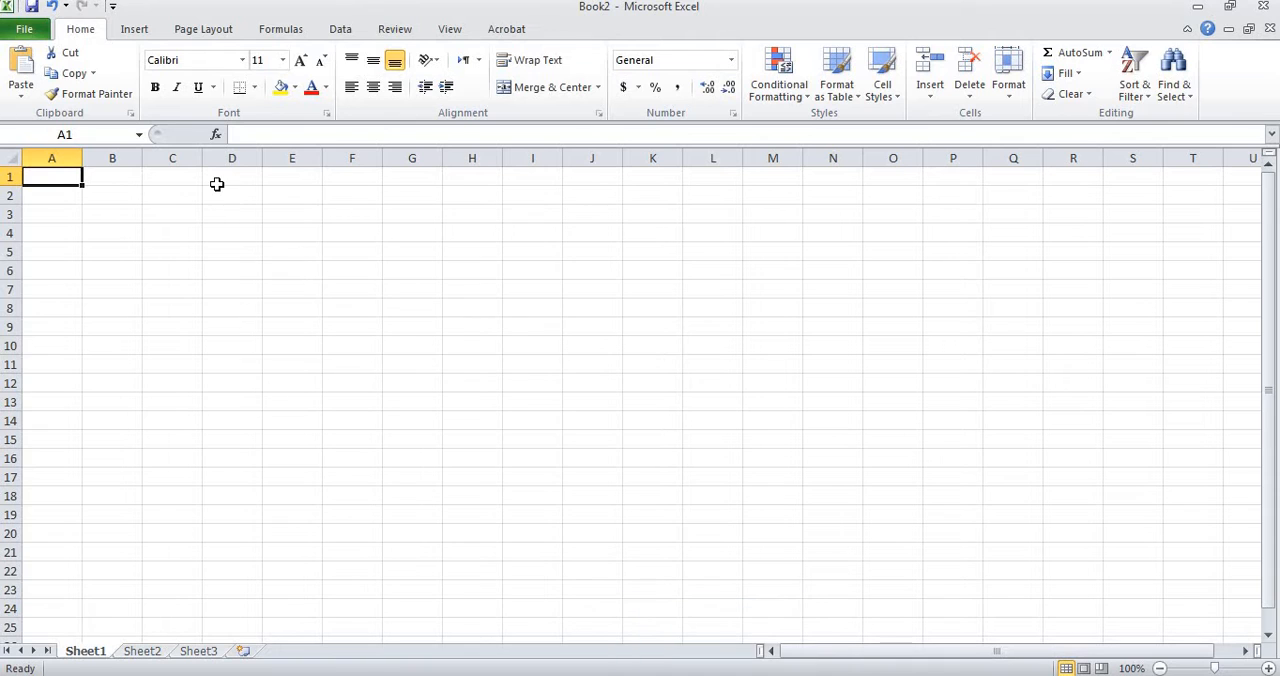
{"action": "left_click", "coordinate": [122, 177]}
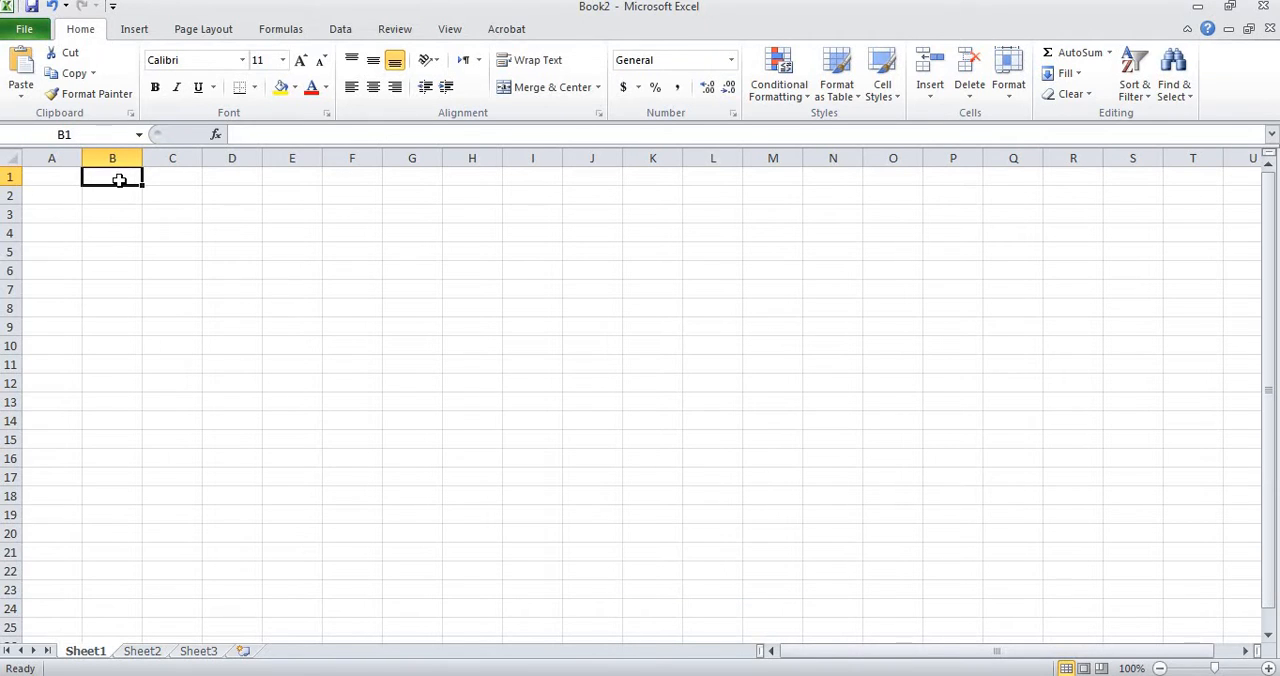
{"action": "left_click", "coordinate": [333, 30]}
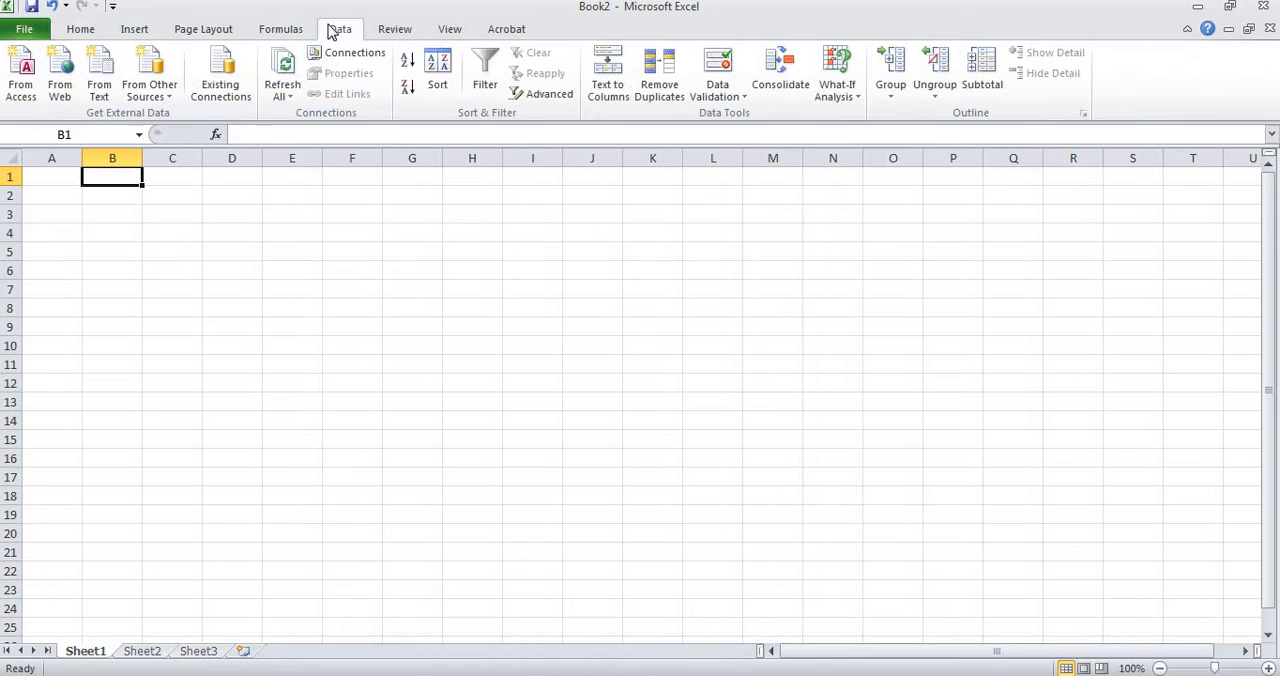
{"action": "left_click", "coordinate": [100, 90]}
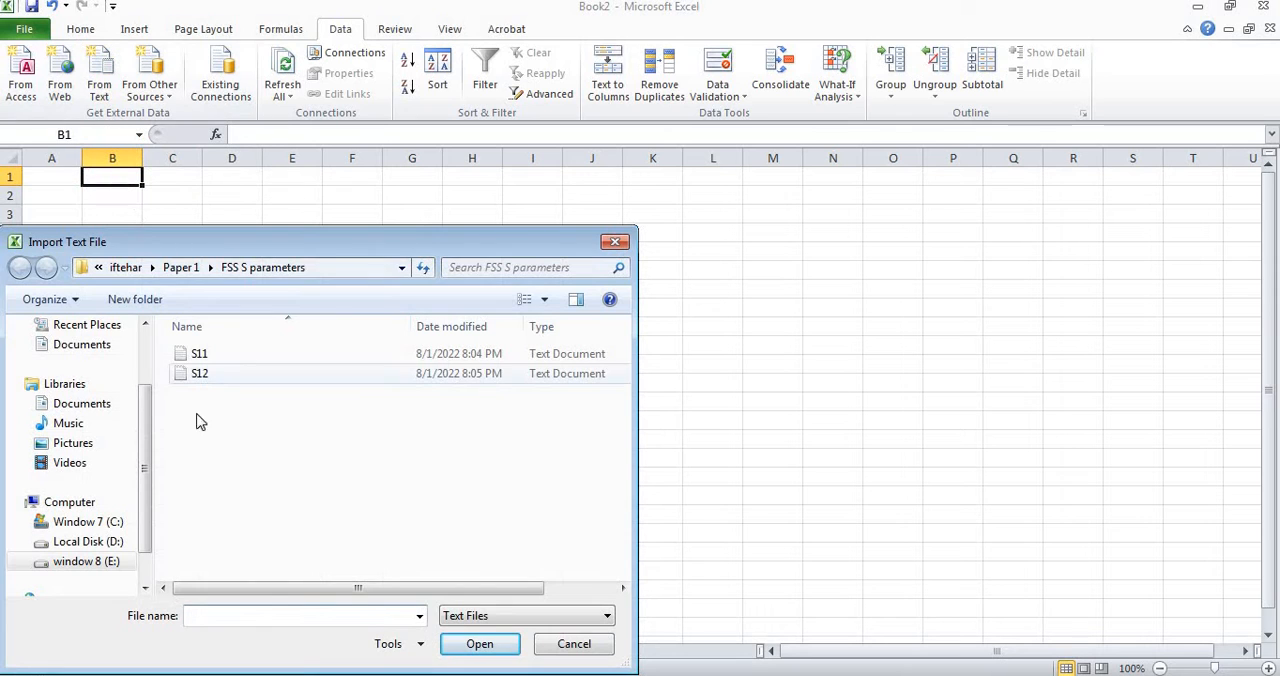
Show the contents of the window 8 (E:) drive in the text import file browser.
{"action": "scroll", "coordinate": [140, 450], "scroll_direction": "down", "scroll_amount": 1}
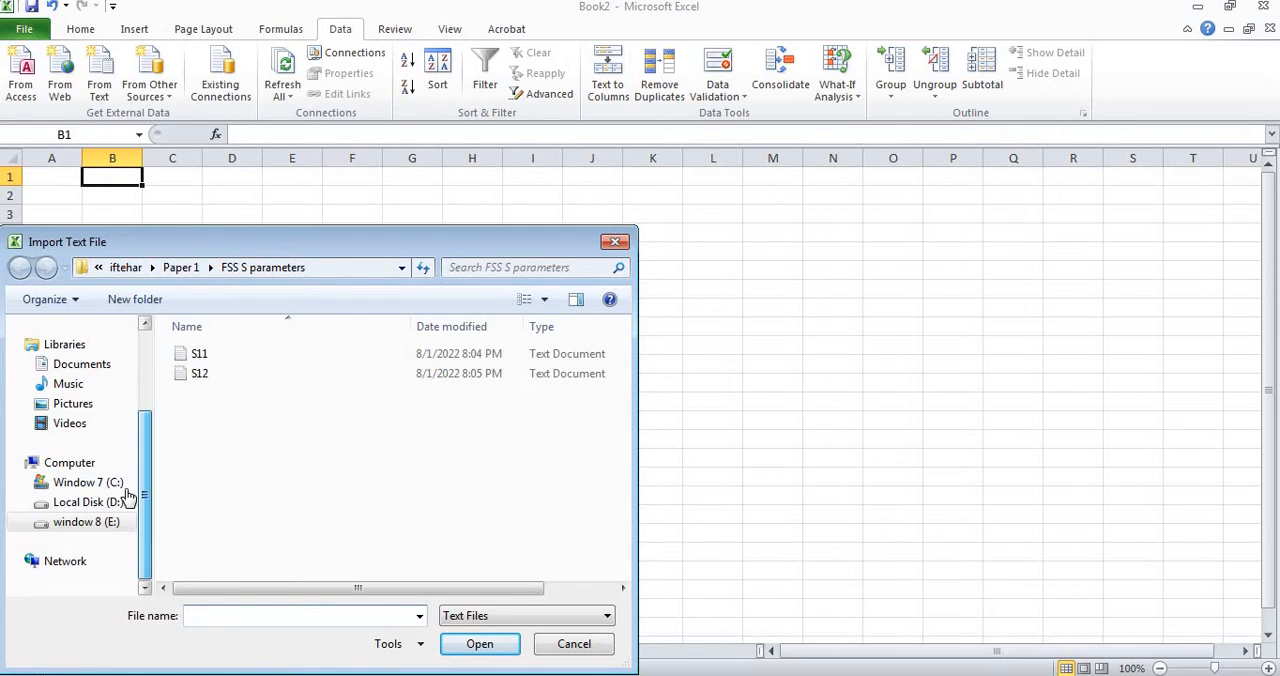
{"action": "left_click", "coordinate": [100, 522]}
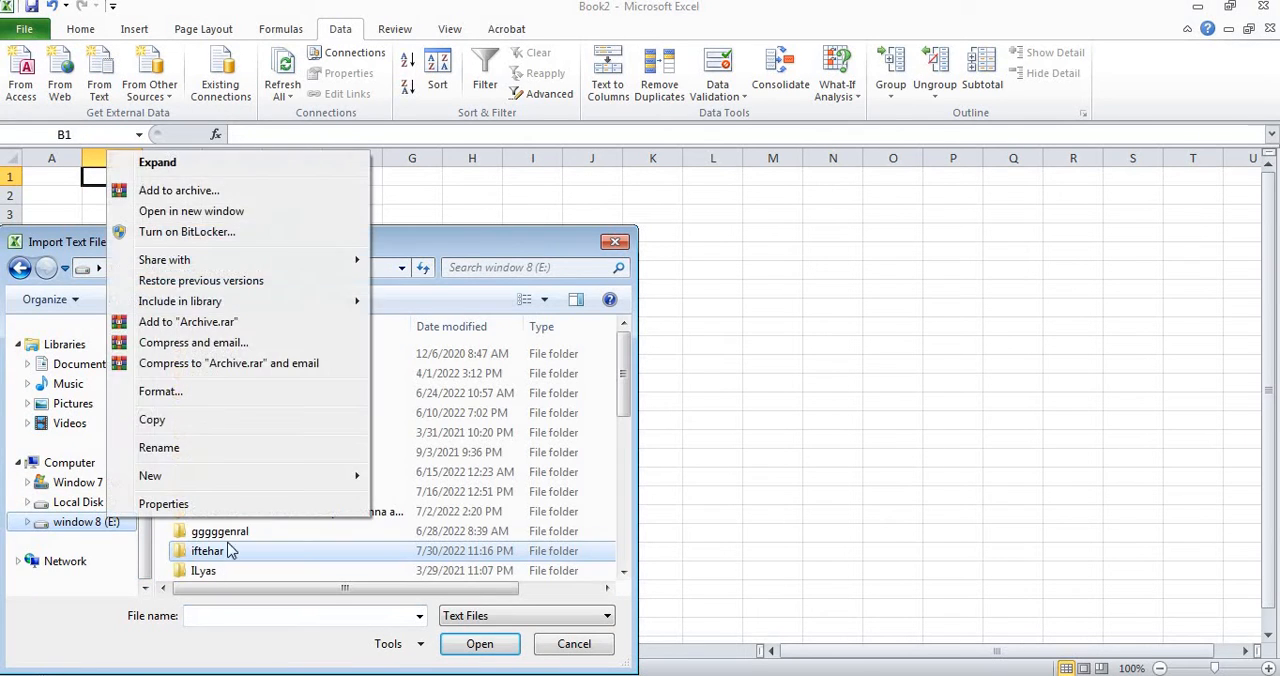
{"action": "left_click", "coordinate": [230, 558]}
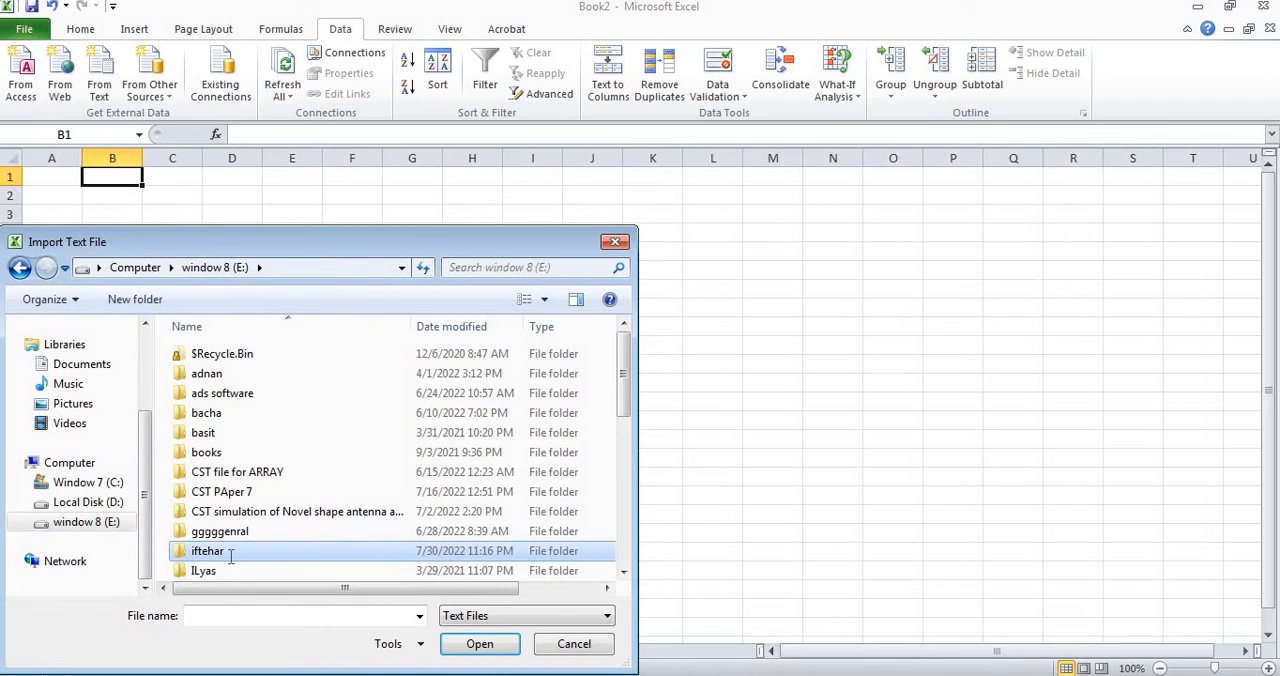
{"action": "left_click", "coordinate": [230, 558]}
{"action": "type", "text": "y"}
{"action": "key", "text": "ctrl+z"}
{"action": "left_click", "coordinate": [283, 578]}
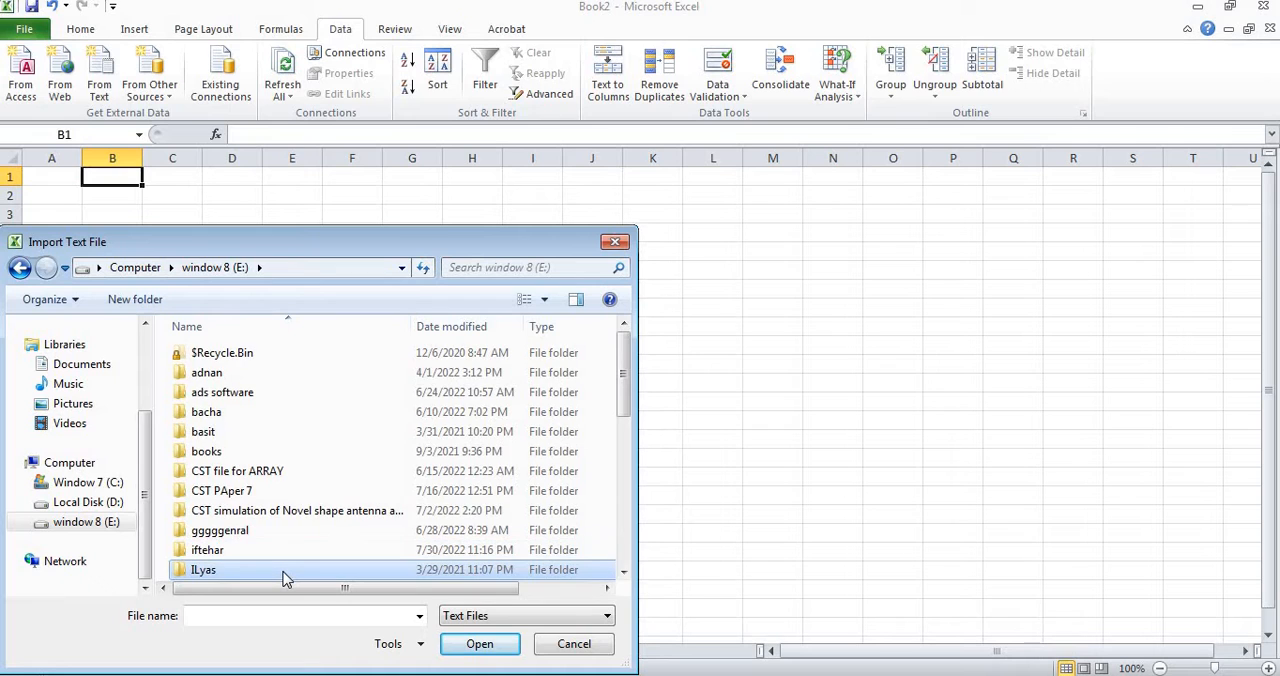
Open the S11 text file from Youtube CST\ADS\ISM\S parameteers for import.
{"action": "scroll", "coordinate": [283, 578], "scroll_direction": "down", "scroll_amount": 7}
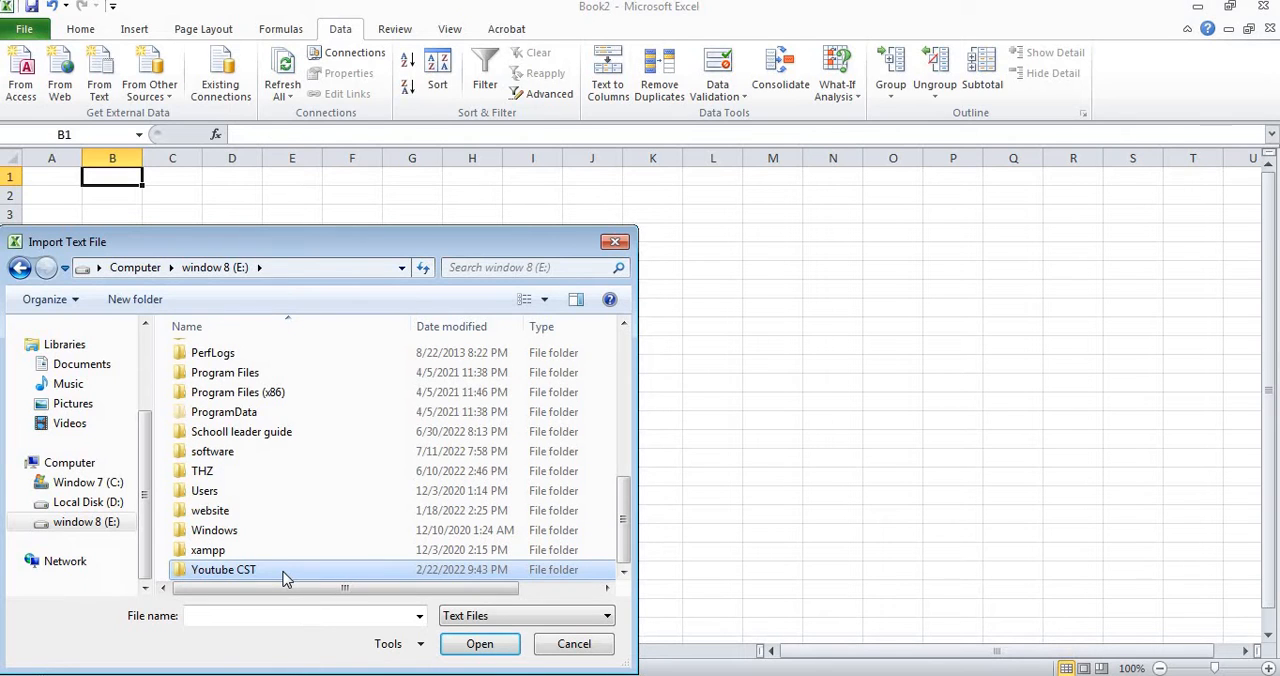
{"action": "key", "text": "Return"}
{"action": "key", "text": "Down"}
{"action": "key", "text": "Up"}
{"action": "key", "text": "Return"}
{"action": "key", "text": "Right"}
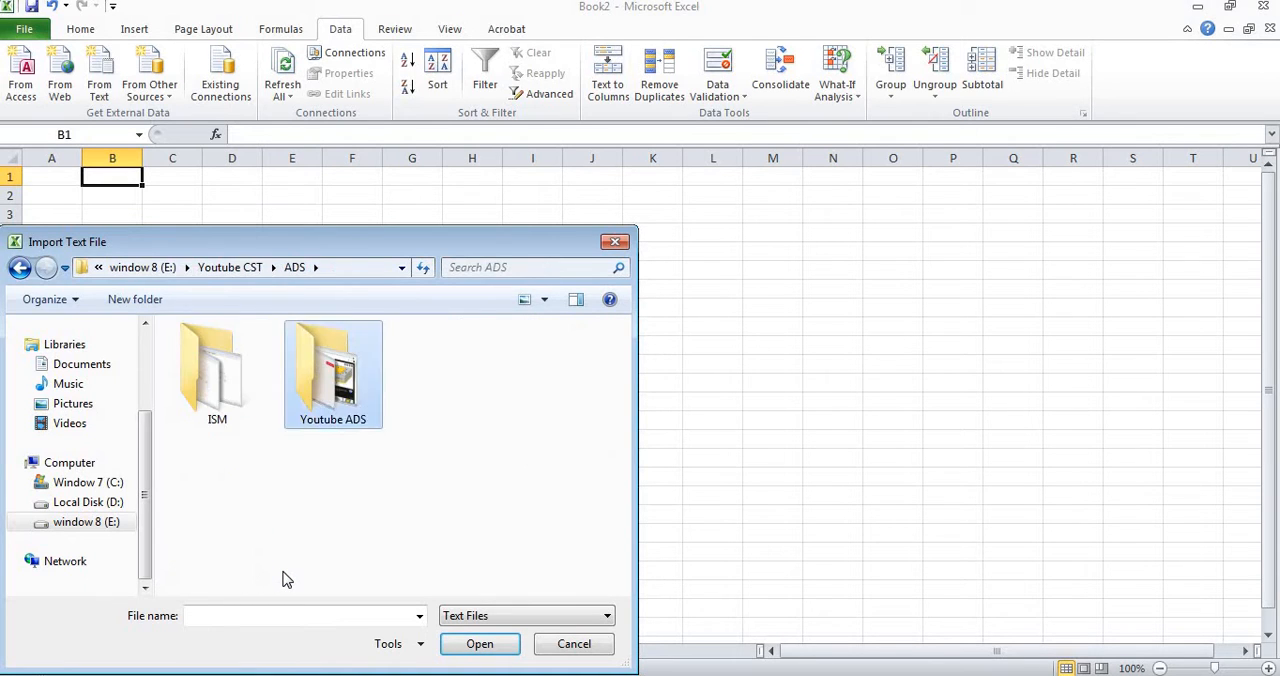
{"action": "key", "text": "Left"}
{"action": "key", "text": "Return"}
{"action": "key", "text": "Right"}
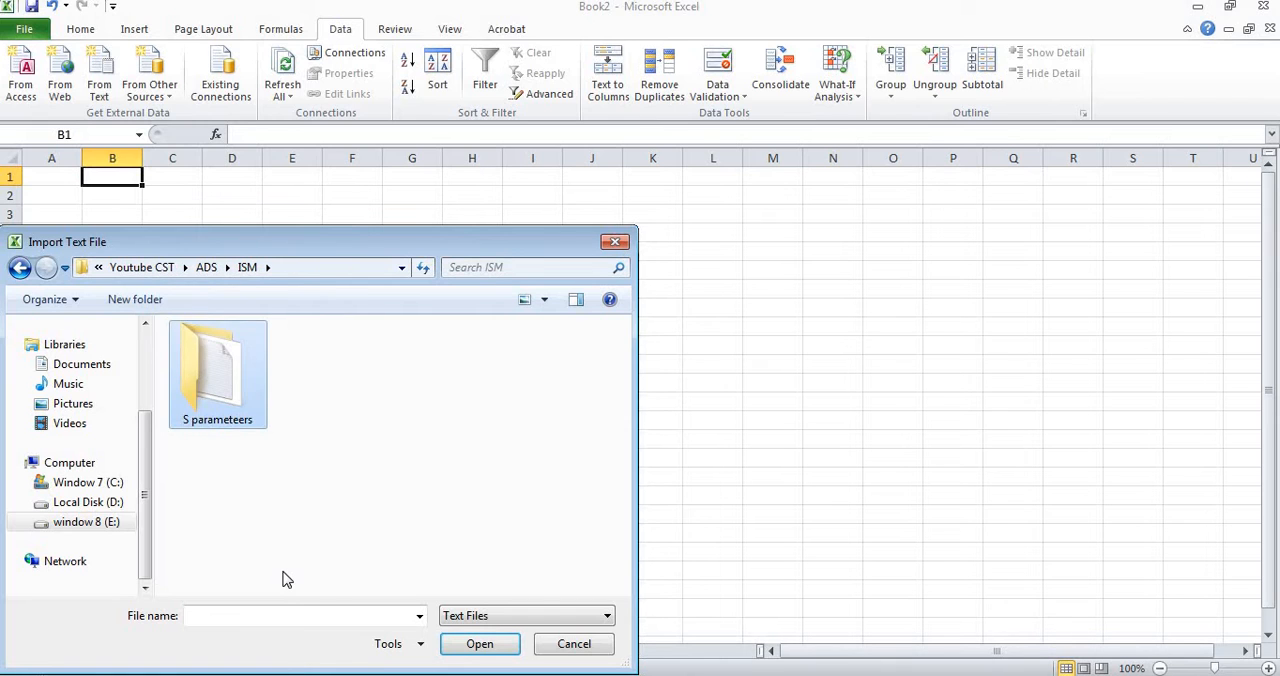
{"action": "key", "text": "Return"}
{"action": "key", "text": "Down"}
{"action": "key", "text": "Return"}
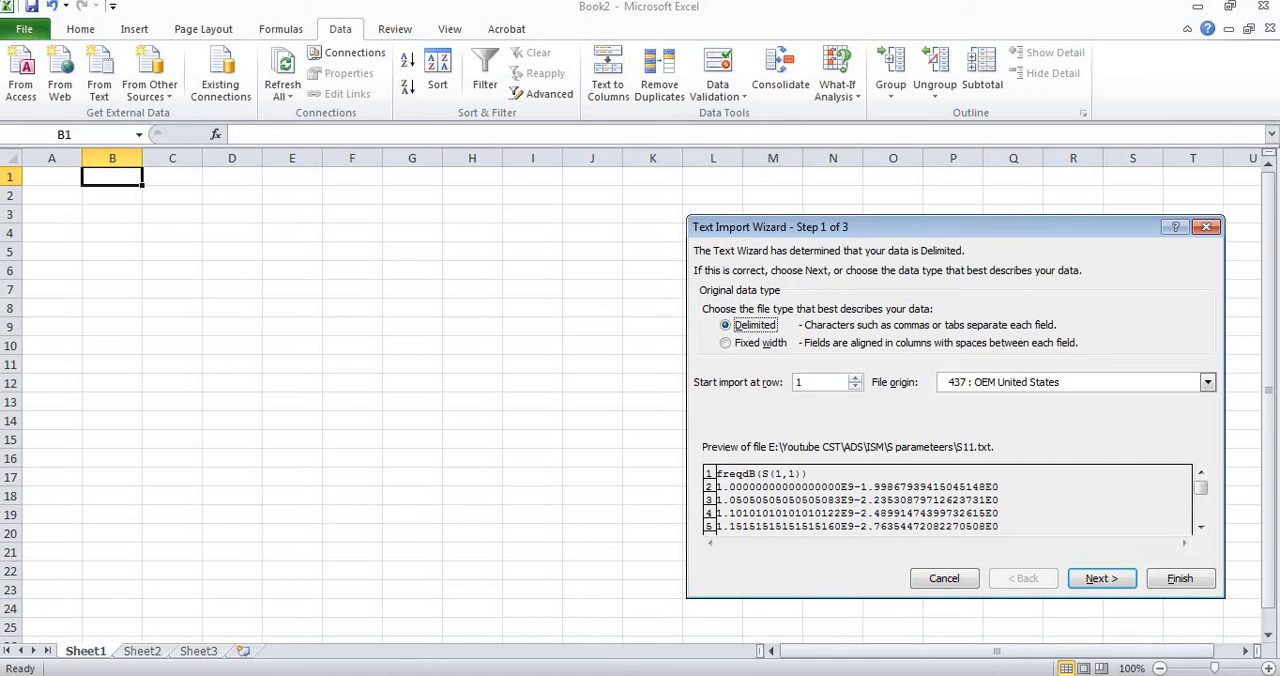
Import the file as tab-delimited data with General column format, placing it at cell B1 of the existing worksheet.
{"action": "left_click", "coordinate": [1097, 582]}
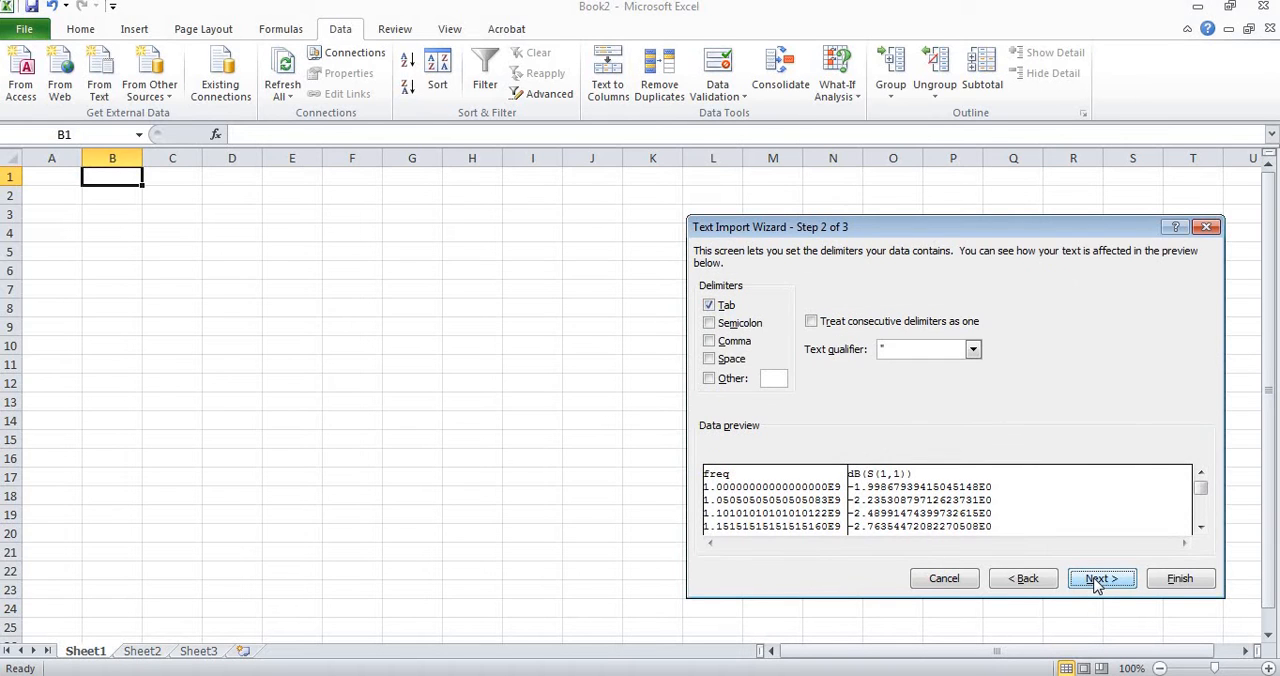
{"action": "left_click", "coordinate": [1097, 582]}
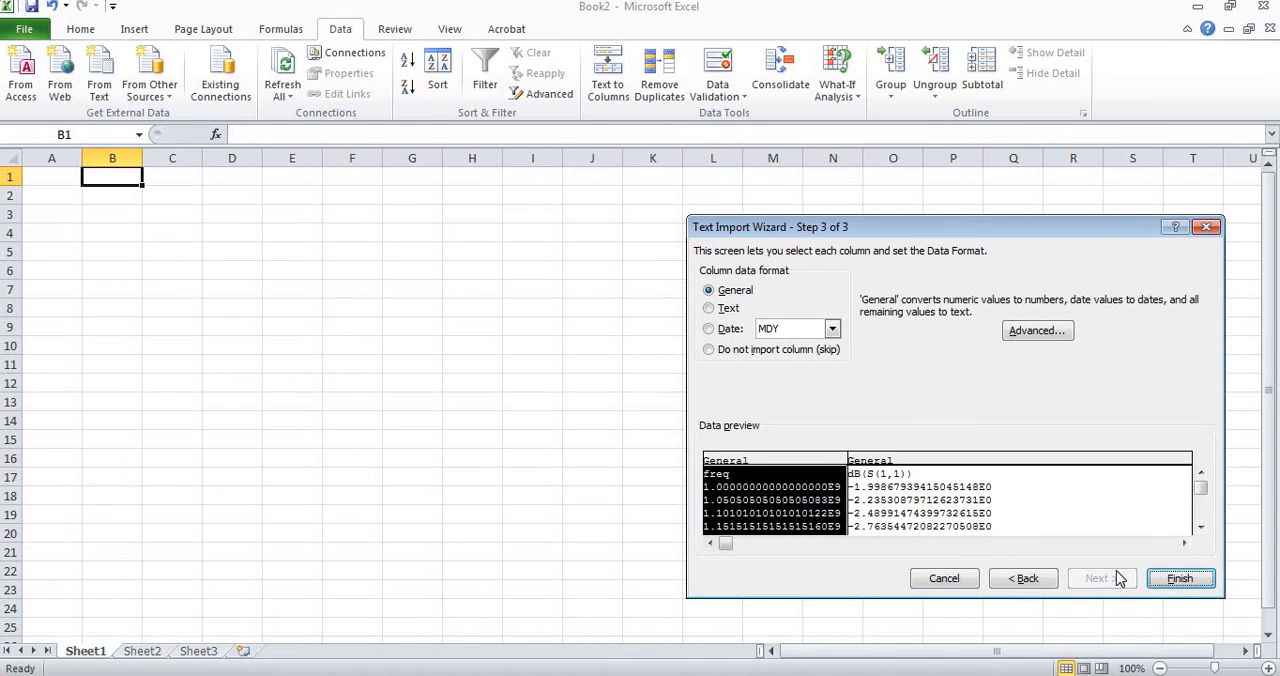
{"action": "left_click", "coordinate": [1177, 580]}
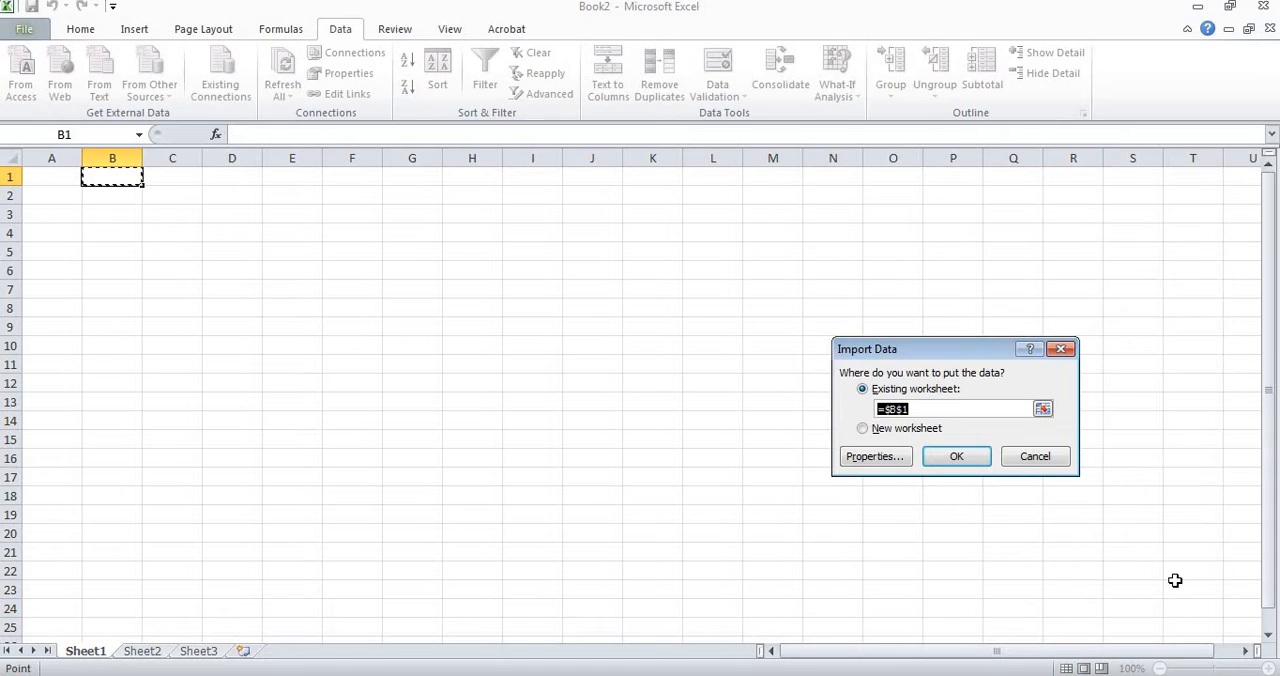
{"action": "left_click", "coordinate": [961, 459]}
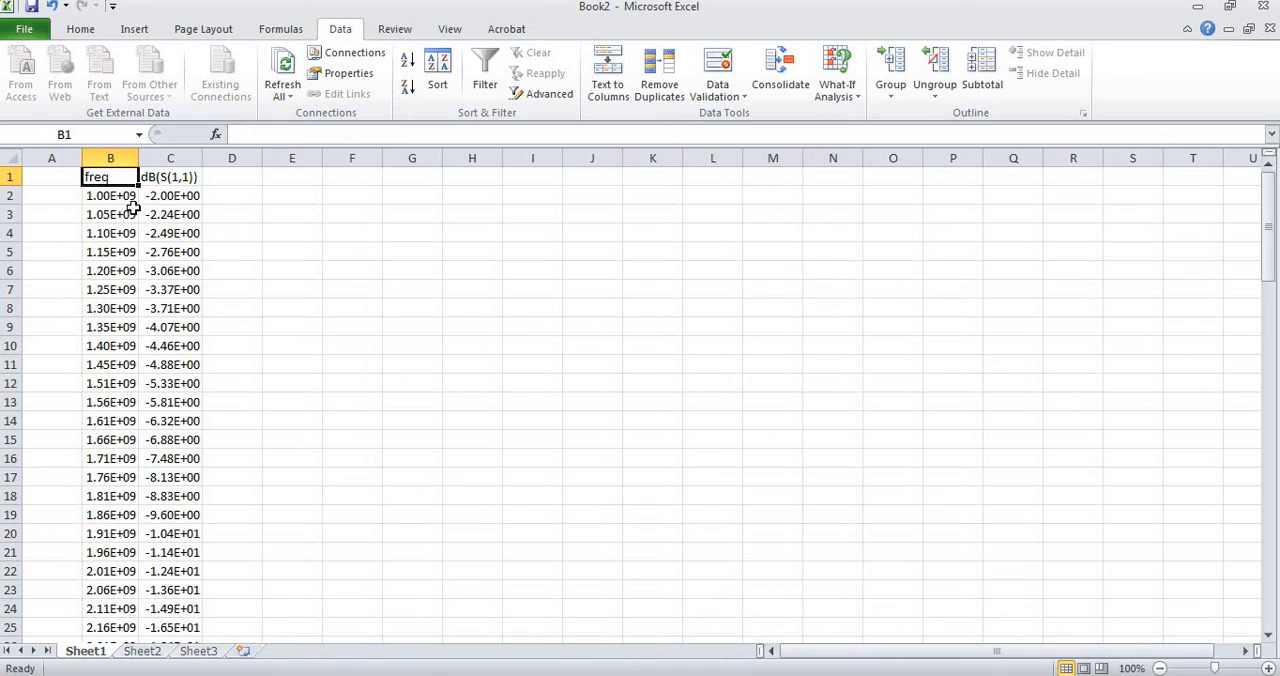
{"action": "left_click", "coordinate": [52, 192]}
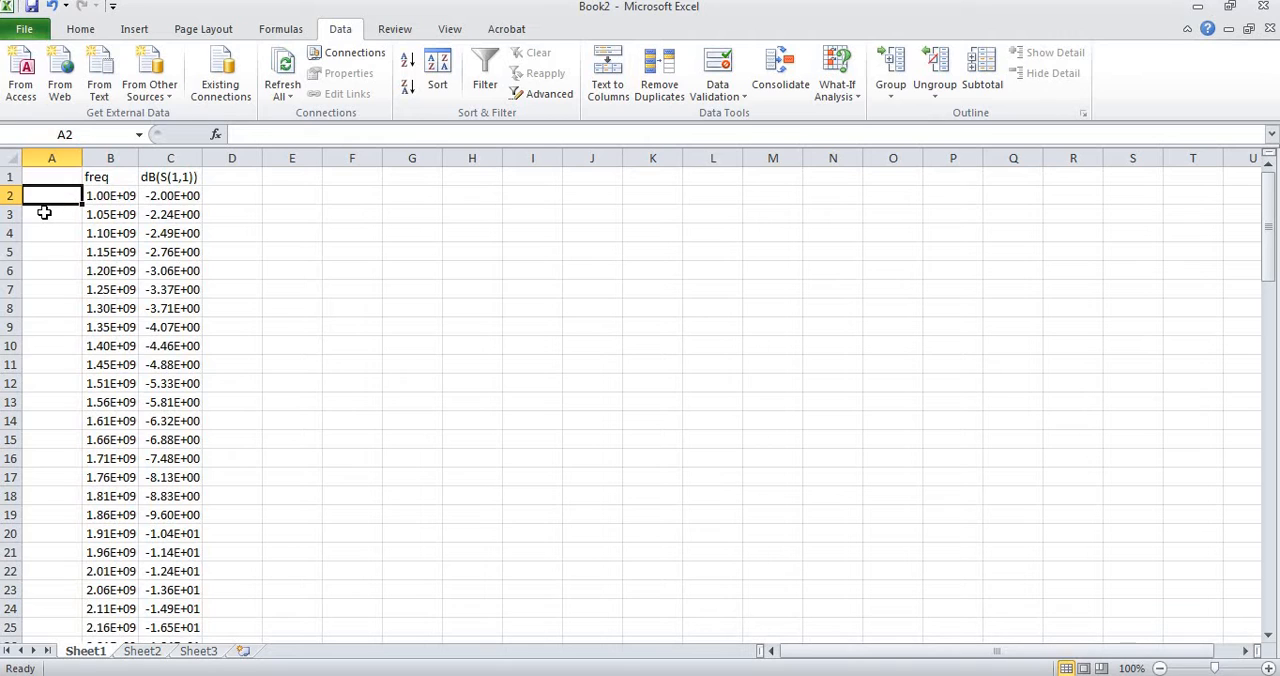
Enter the formula =B2*10^-9 in cell A2 to convert the first frequency value to GHz.
{"action": "type", "text": "="}
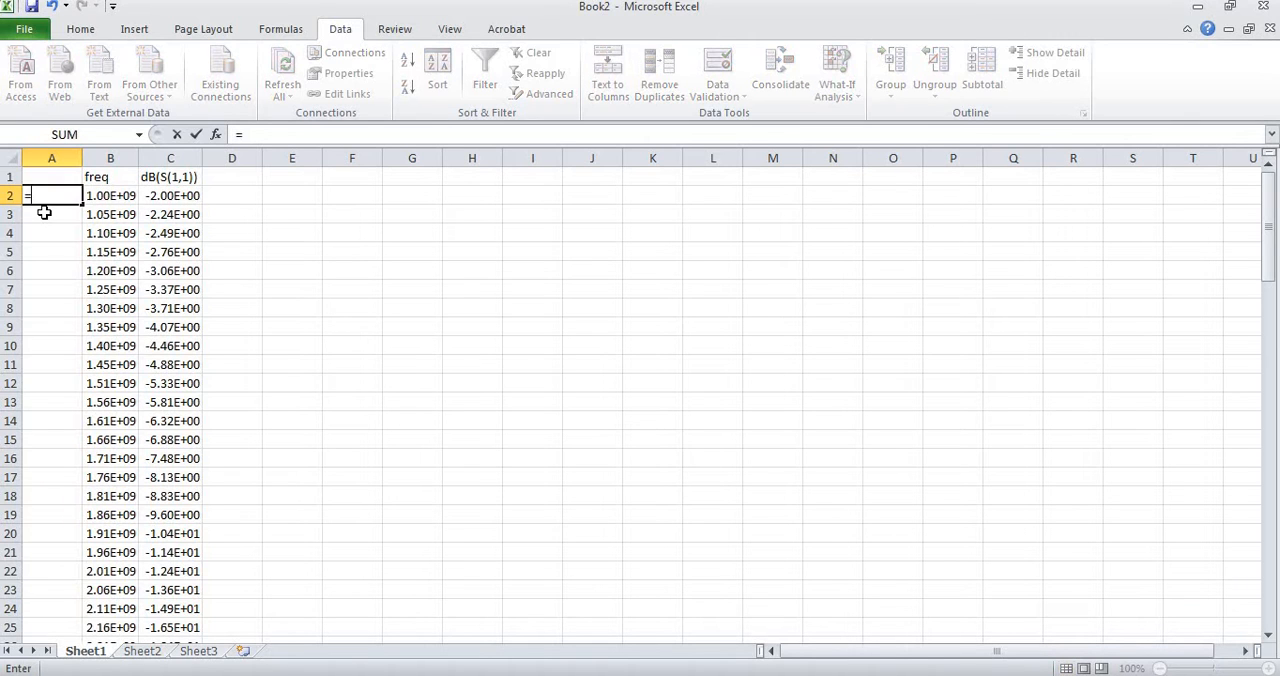
{"action": "left_click", "coordinate": [104, 197]}
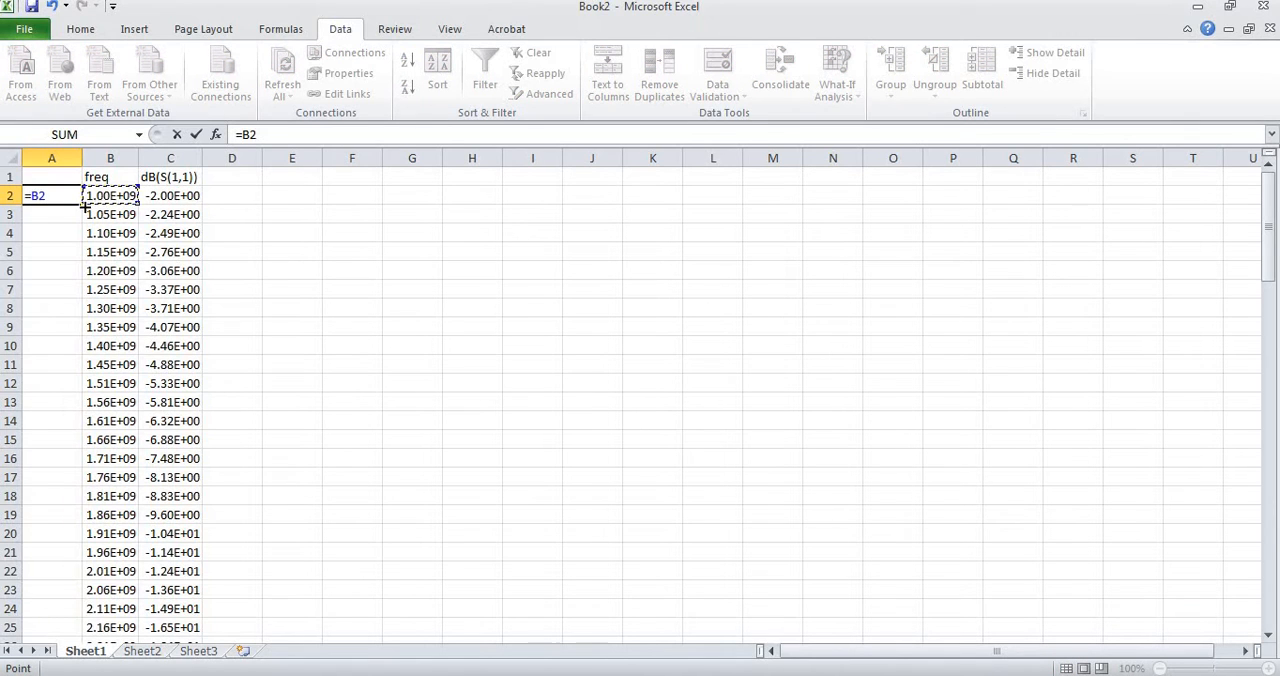
{"action": "type", "text": "*10^-9"}
{"action": "key", "text": "Return"}
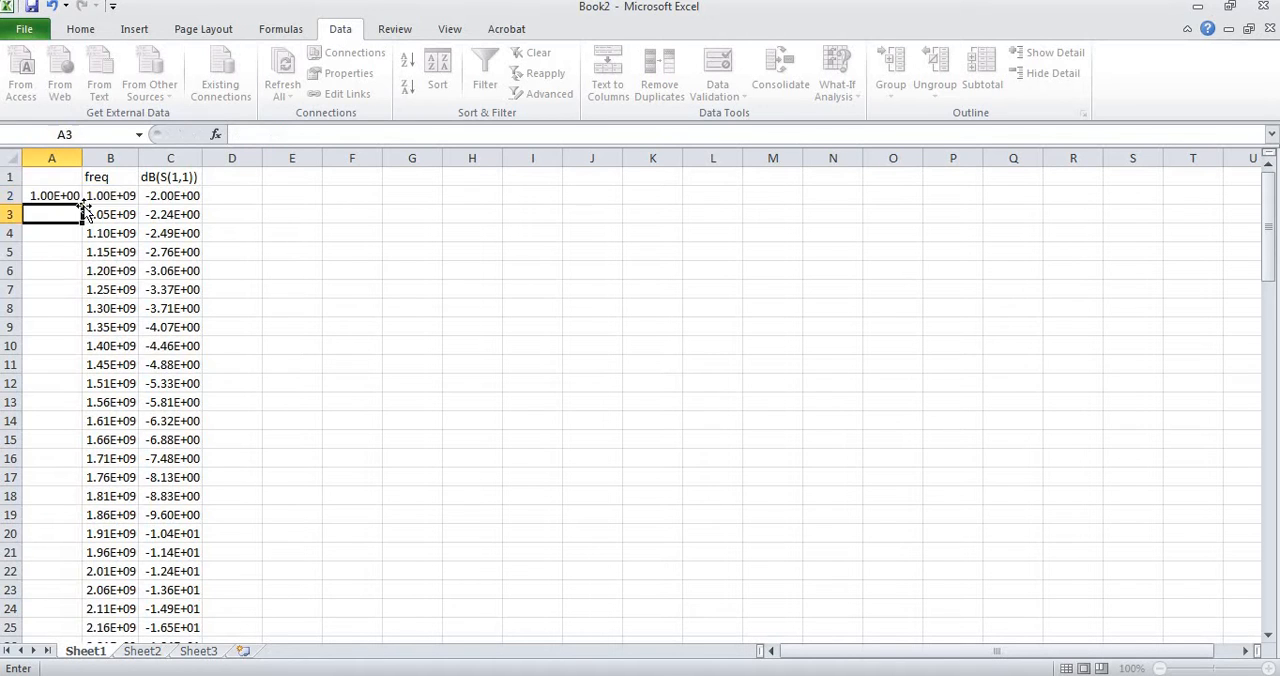
Fill the formula in A2 down column A to row 101, alongside the imported frequency data.
{"action": "left_click", "coordinate": [63, 194]}
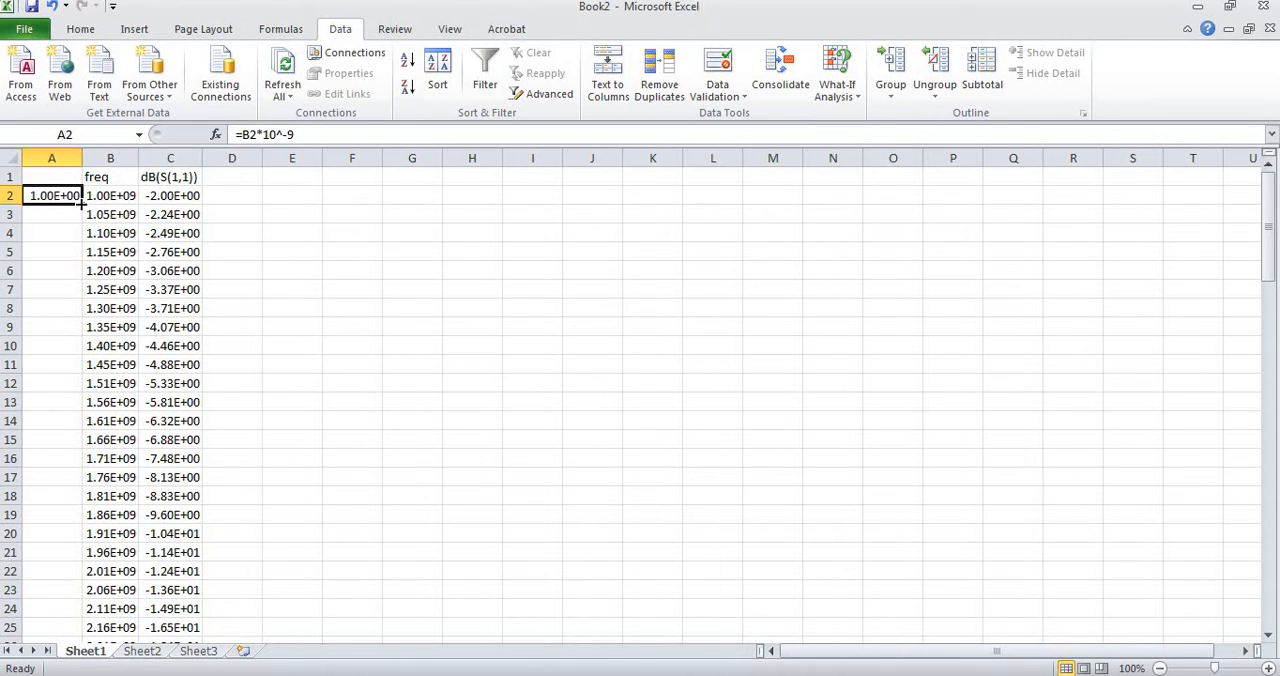
{"action": "left_click_drag", "start_coordinate": [82, 202], "coordinate": [90, 573]}
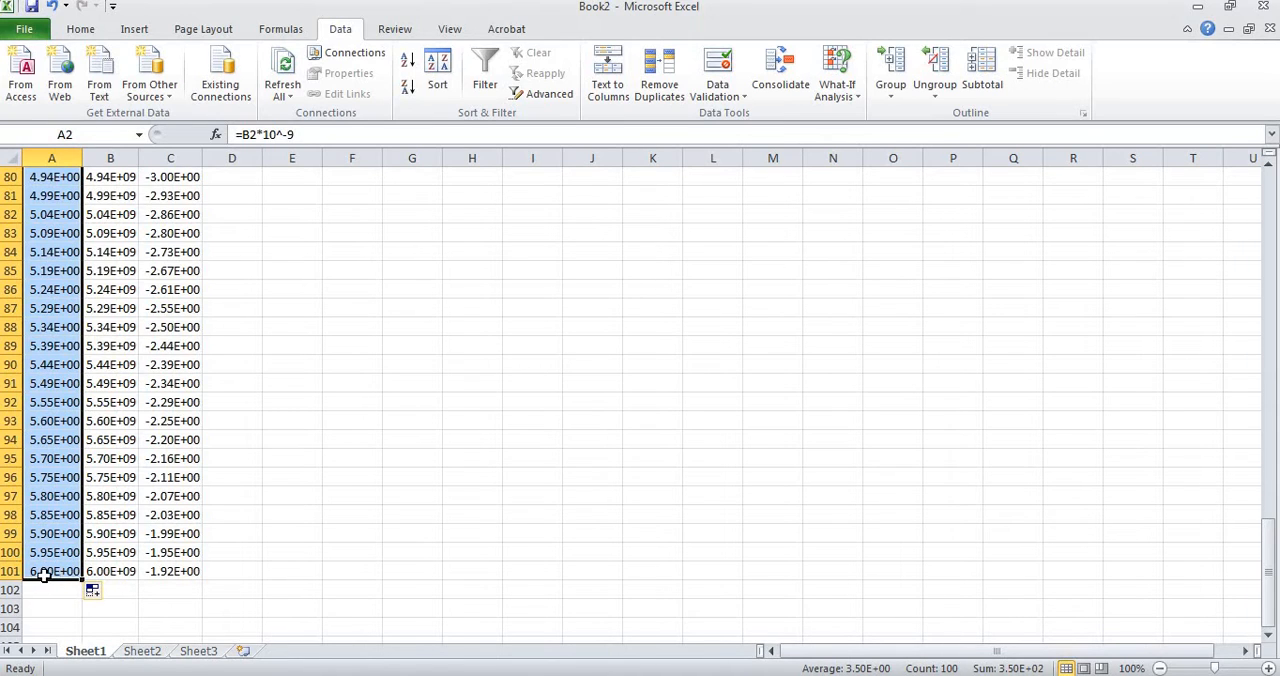
{"action": "left_click", "coordinate": [60, 612]}
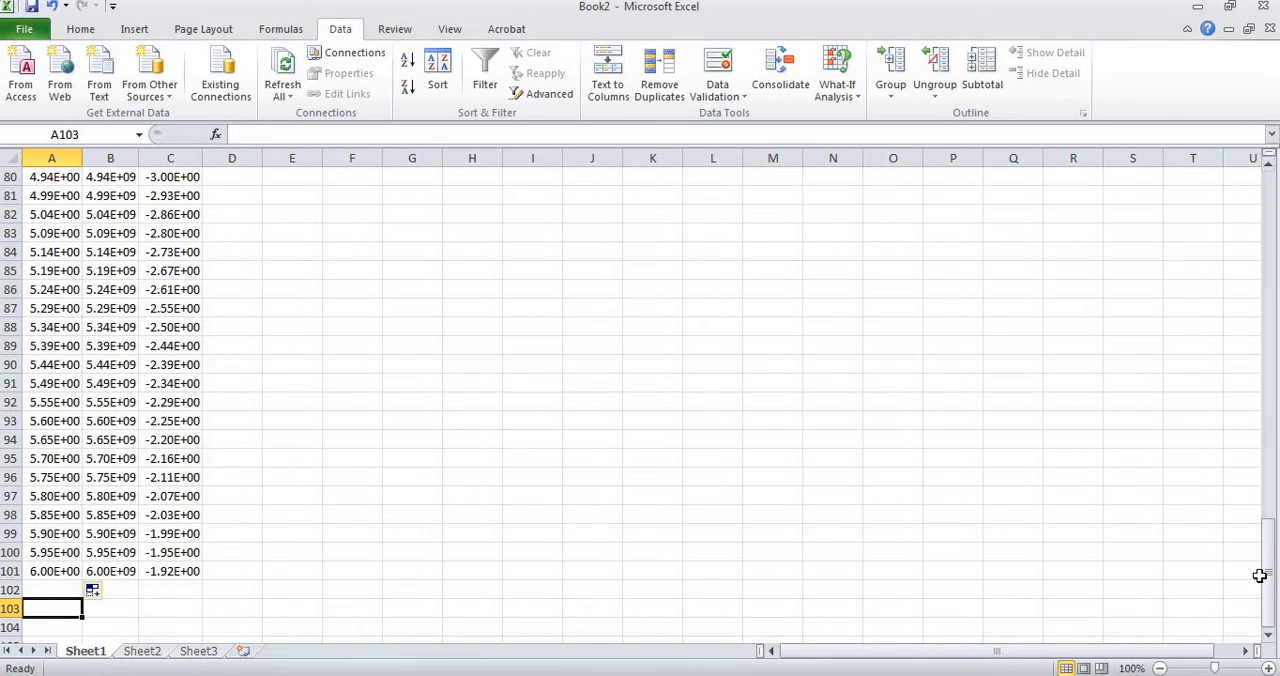
Insert an empty scatter chart with smooth lines and no markers on Sheet1.
{"action": "left_click_drag", "start_coordinate": [1271, 576], "coordinate": [1272, 229]}
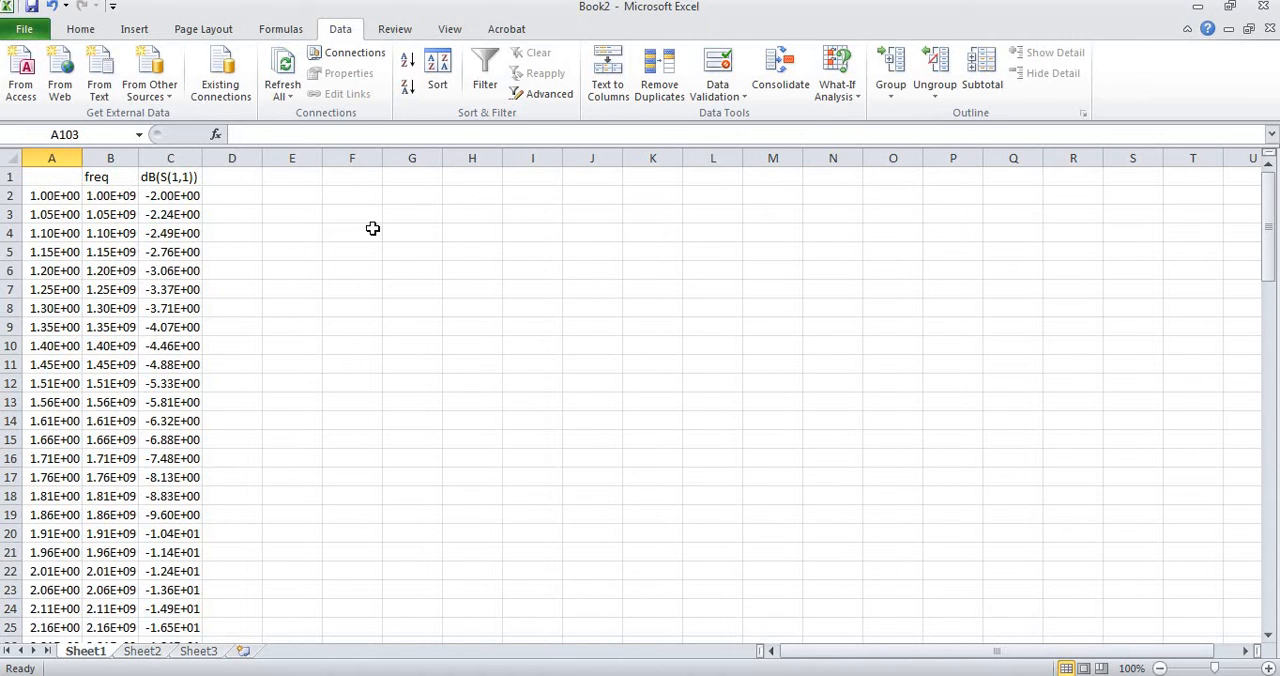
{"action": "left_click", "coordinate": [136, 29]}
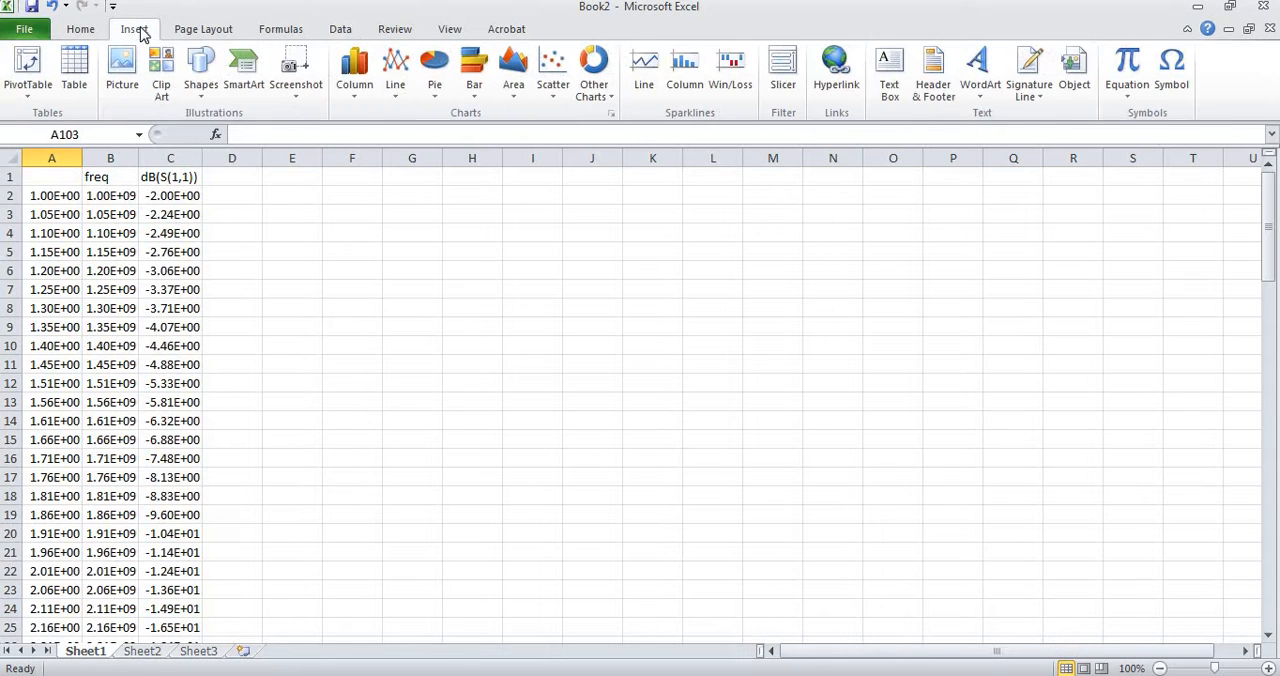
{"action": "left_click", "coordinate": [555, 74]}
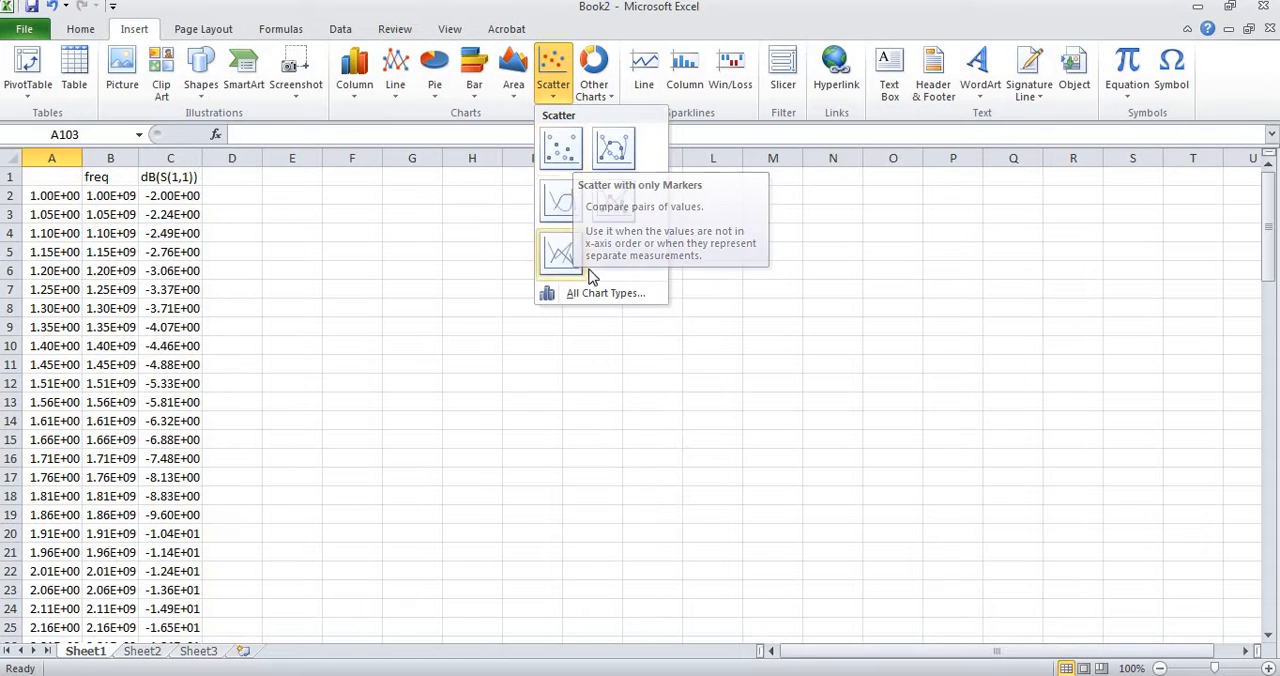
{"action": "left_click", "coordinate": [560, 191]}
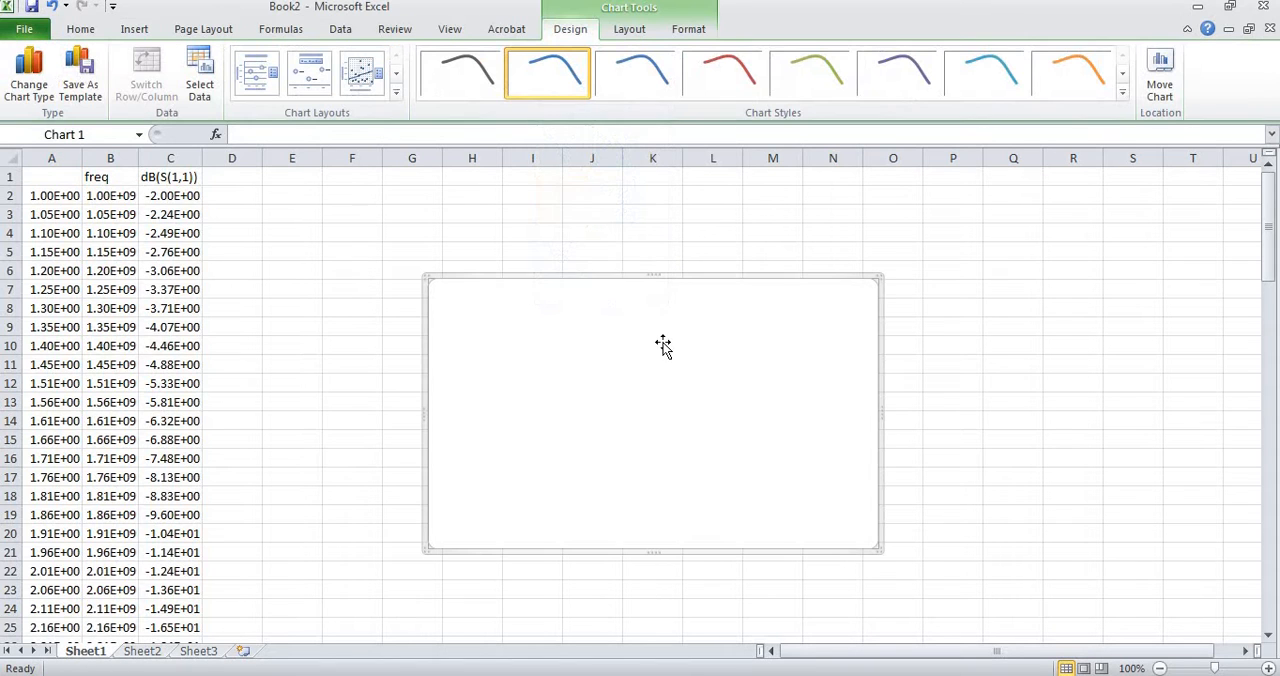
{"action": "right_click", "coordinate": [635, 398]}
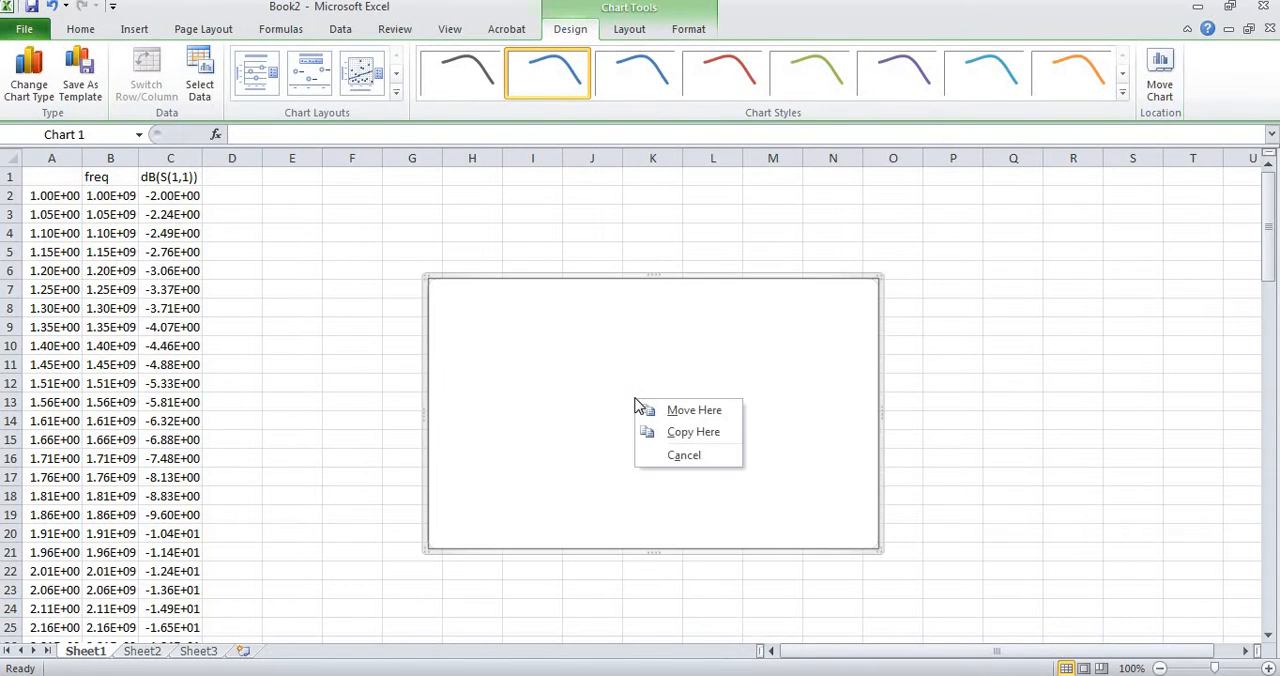
{"action": "left_click", "coordinate": [596, 386]}
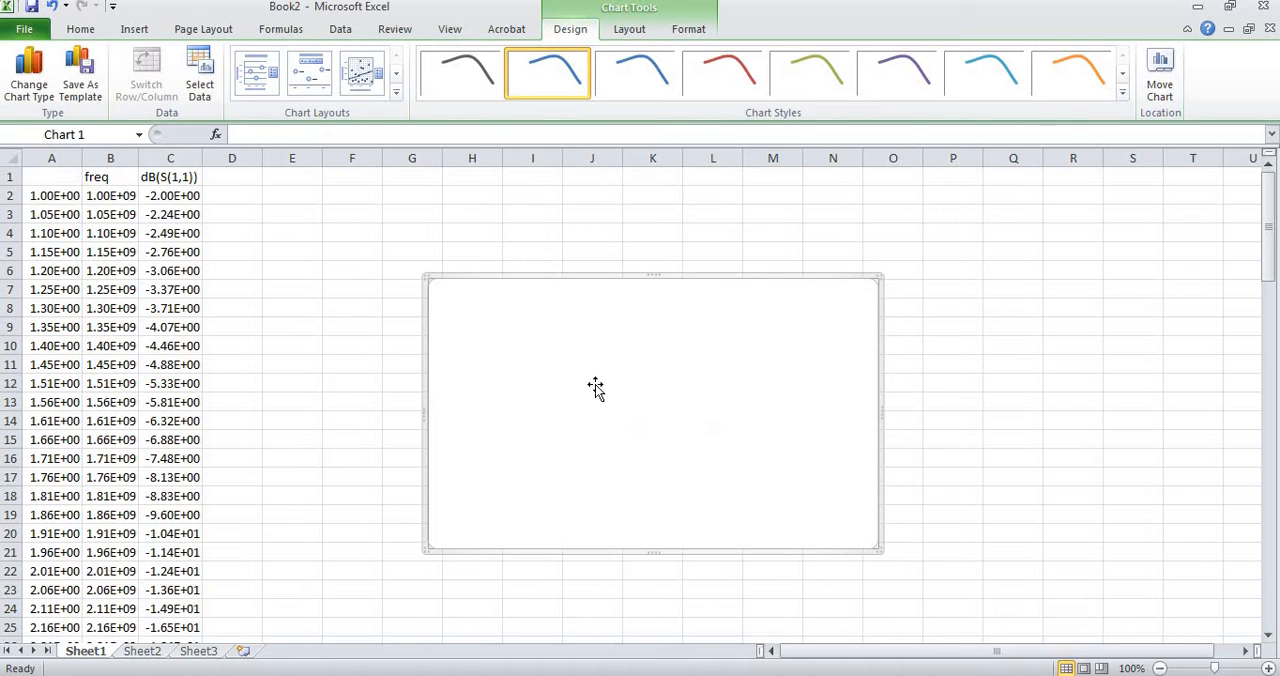
{"action": "double_click", "coordinate": [595, 388]}
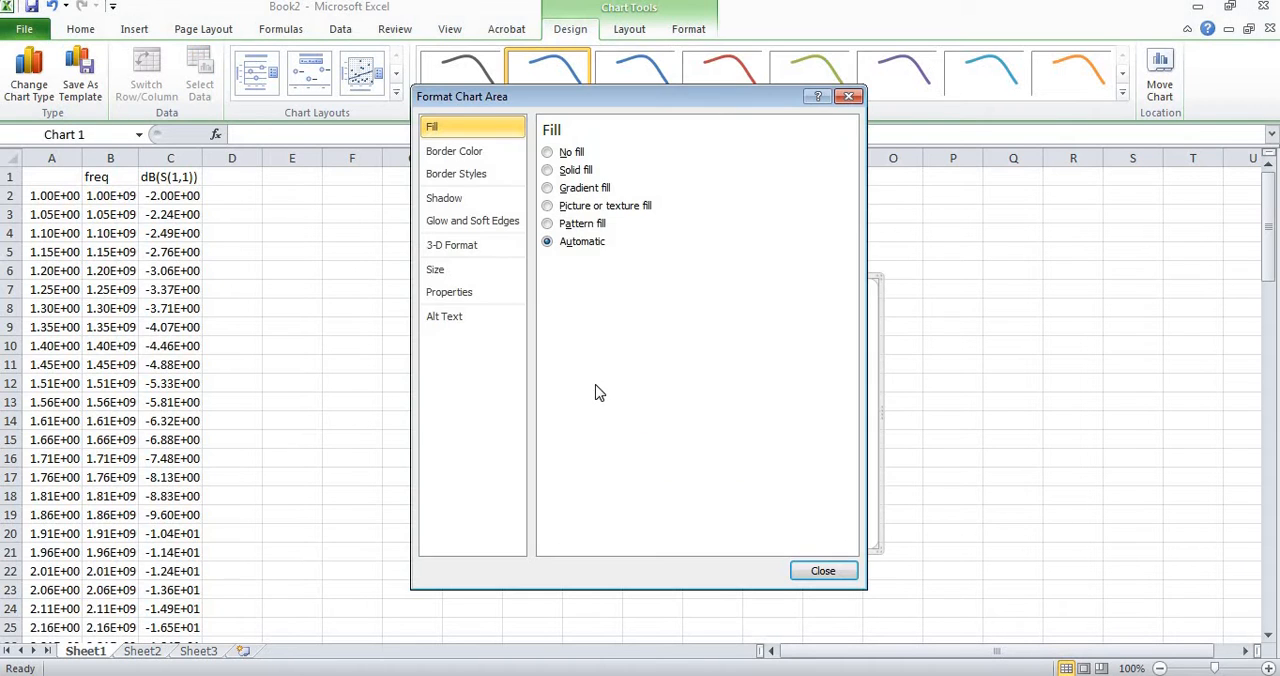
{"action": "left_click", "coordinate": [826, 571]}
Add a data series named S11 to the empty chart, with Sheet1 cells A2:A101 as its X values.
{"action": "right_click", "coordinate": [676, 410]}
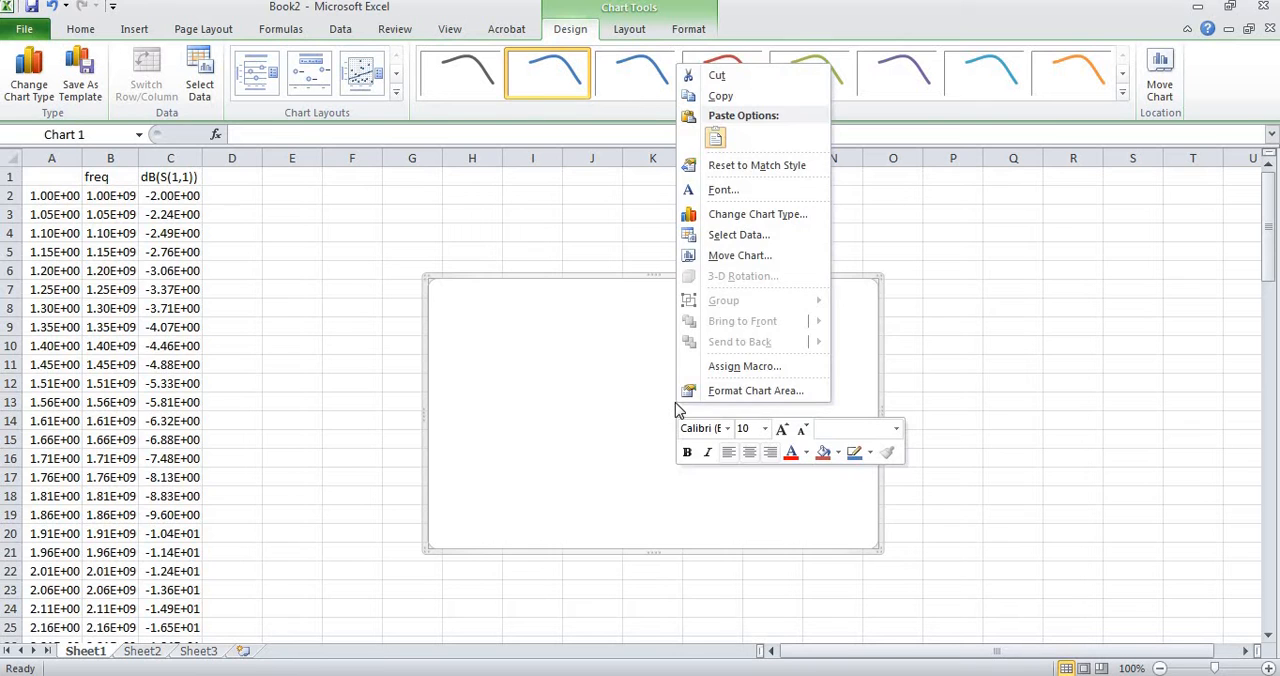
{"action": "left_click", "coordinate": [731, 242]}
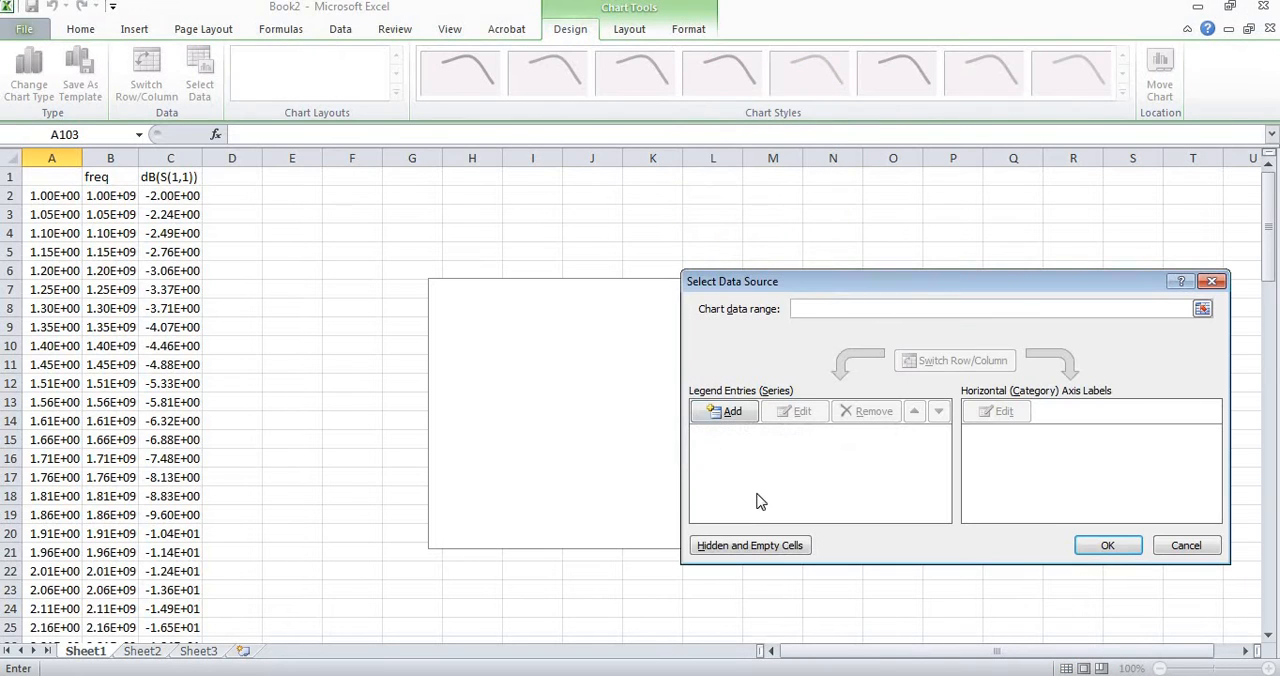
{"action": "left_click", "coordinate": [728, 412]}
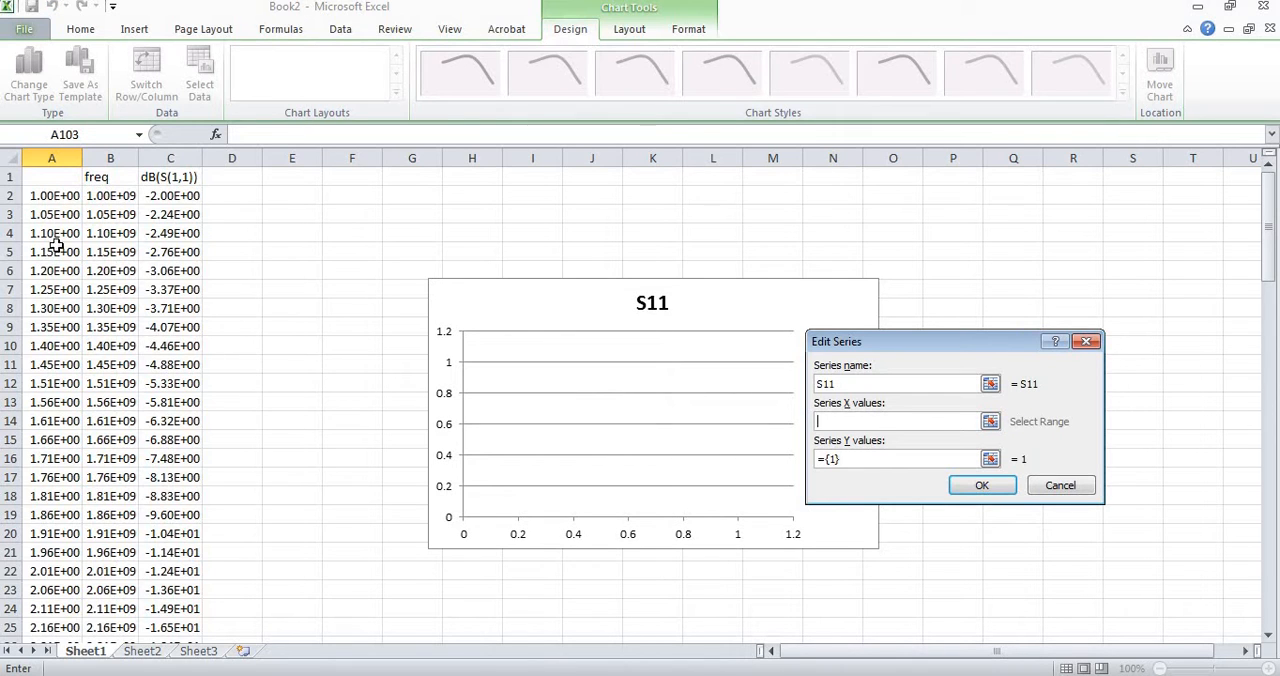
{"action": "left_click", "coordinate": [57, 197]}
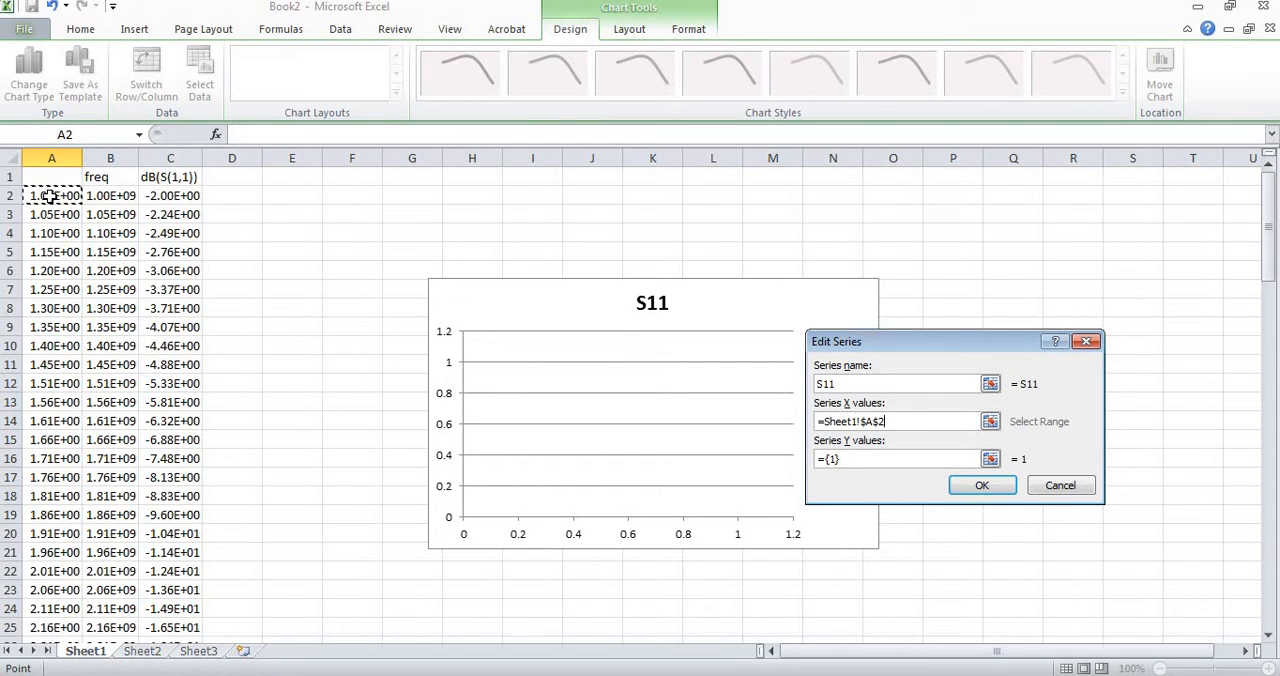
{"action": "key", "text": "ctrl+shift+Down"}
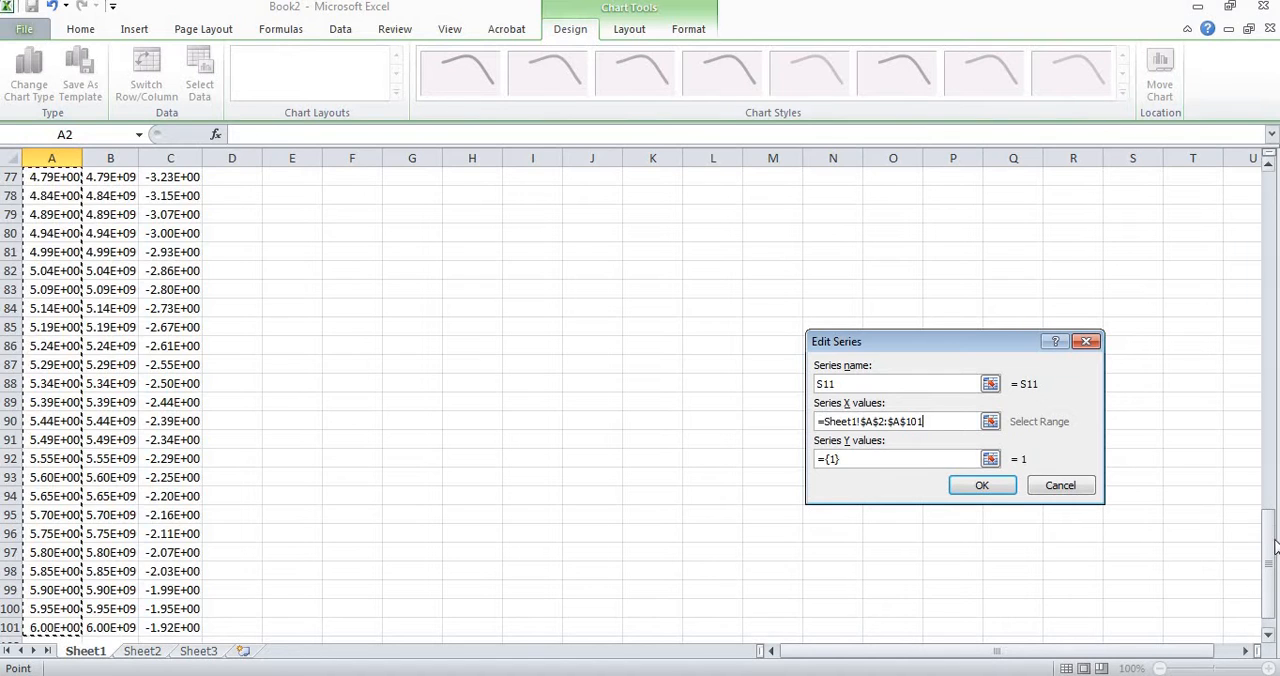
{"action": "left_click_drag", "start_coordinate": [1268, 551], "coordinate": [1270, 556]}
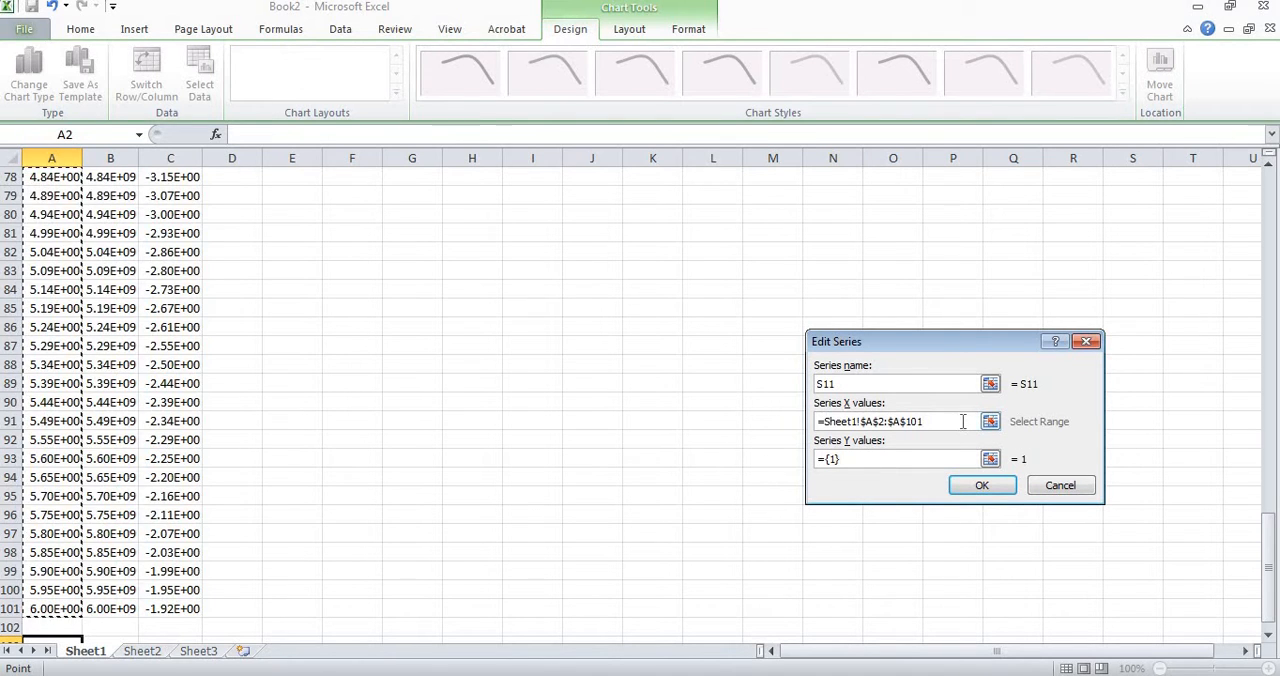
Set the S11 series Y values to Sheet1 cells C2:C101 and apply the chart's data source.
{"action": "left_click", "coordinate": [910, 458]}
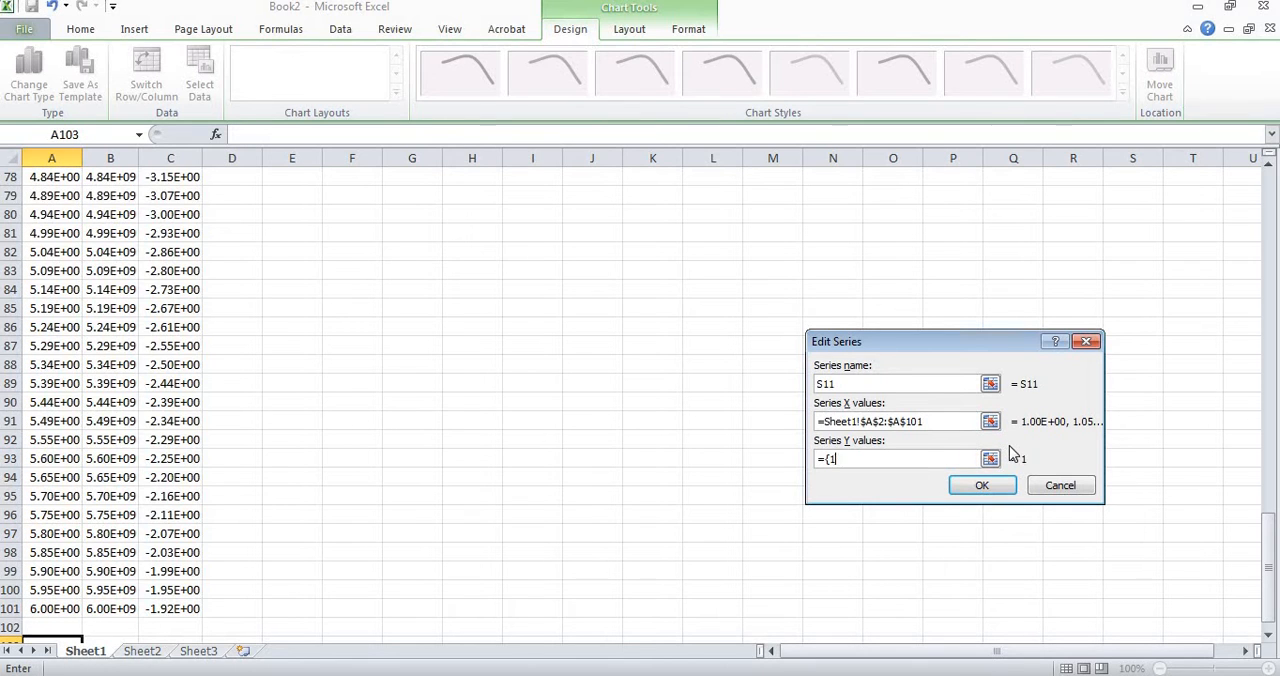
{"action": "left_click", "coordinate": [171, 608]}
{"action": "left_click_drag", "start_coordinate": [172, 511], "coordinate": [173, 197]}
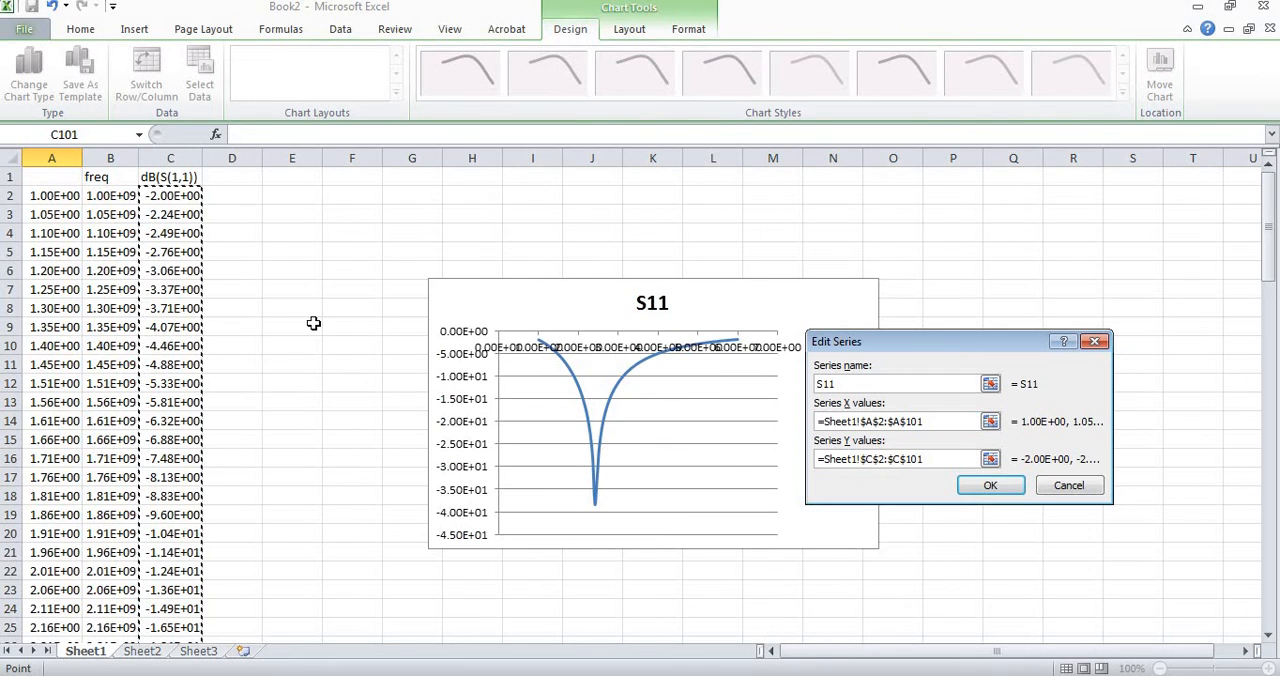
{"action": "left_click", "coordinate": [990, 487]}
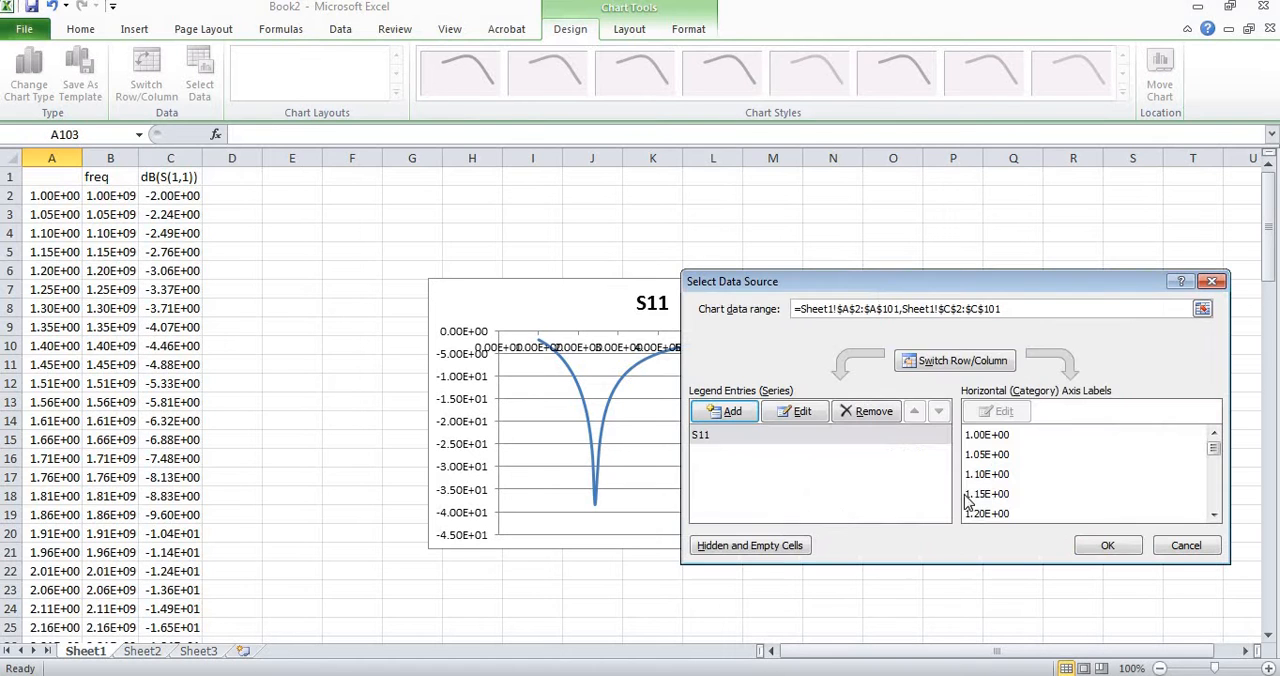
{"action": "left_click", "coordinate": [1105, 545]}
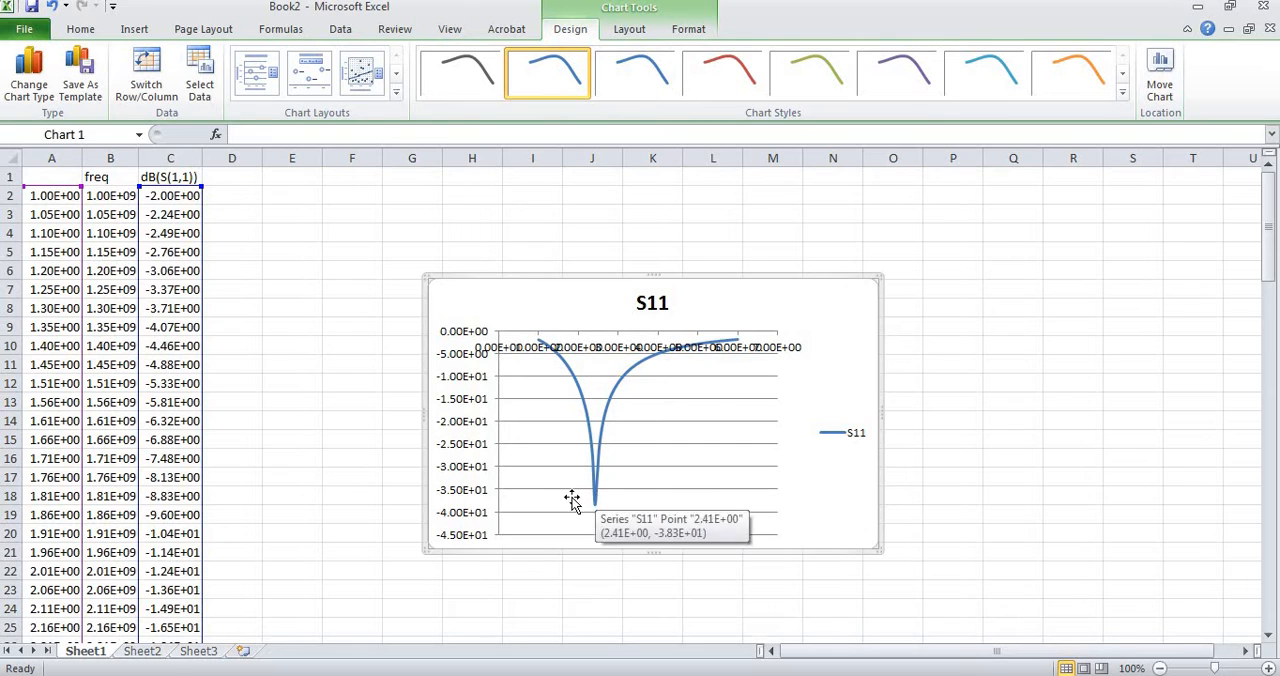
Delete the horizontal gridlines from the S11 chart.
{"action": "left_click", "coordinate": [697, 477]}
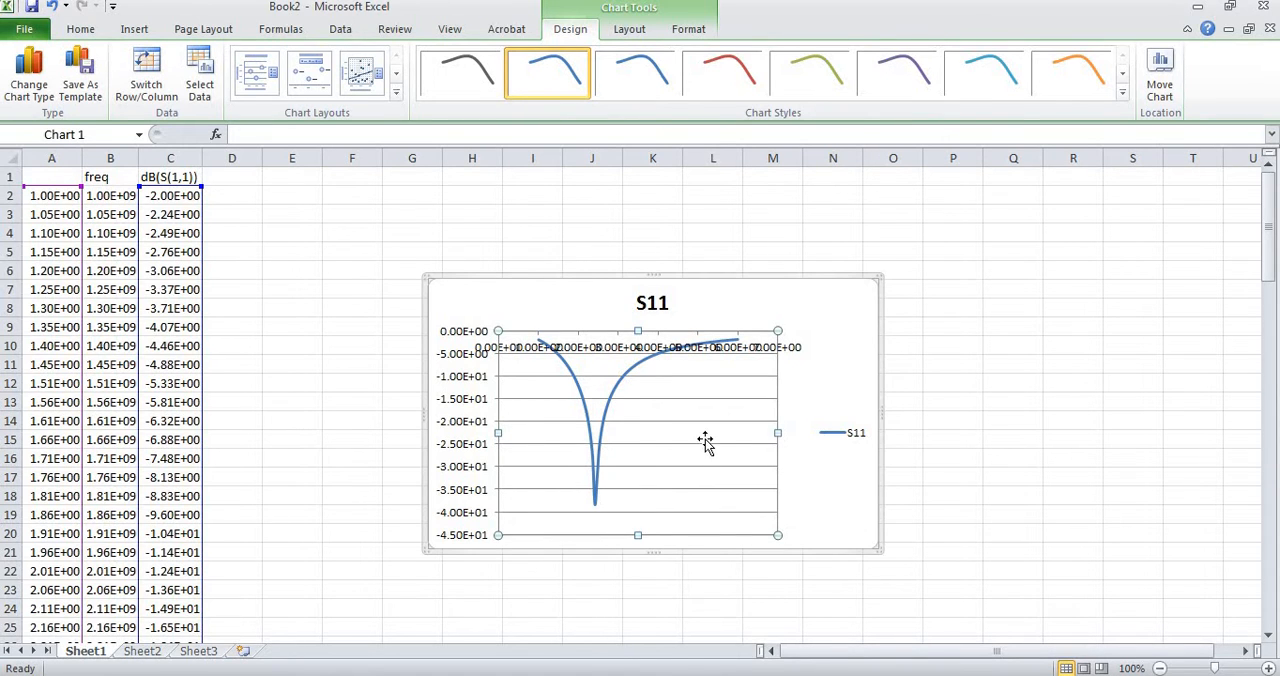
{"action": "left_click", "coordinate": [703, 445]}
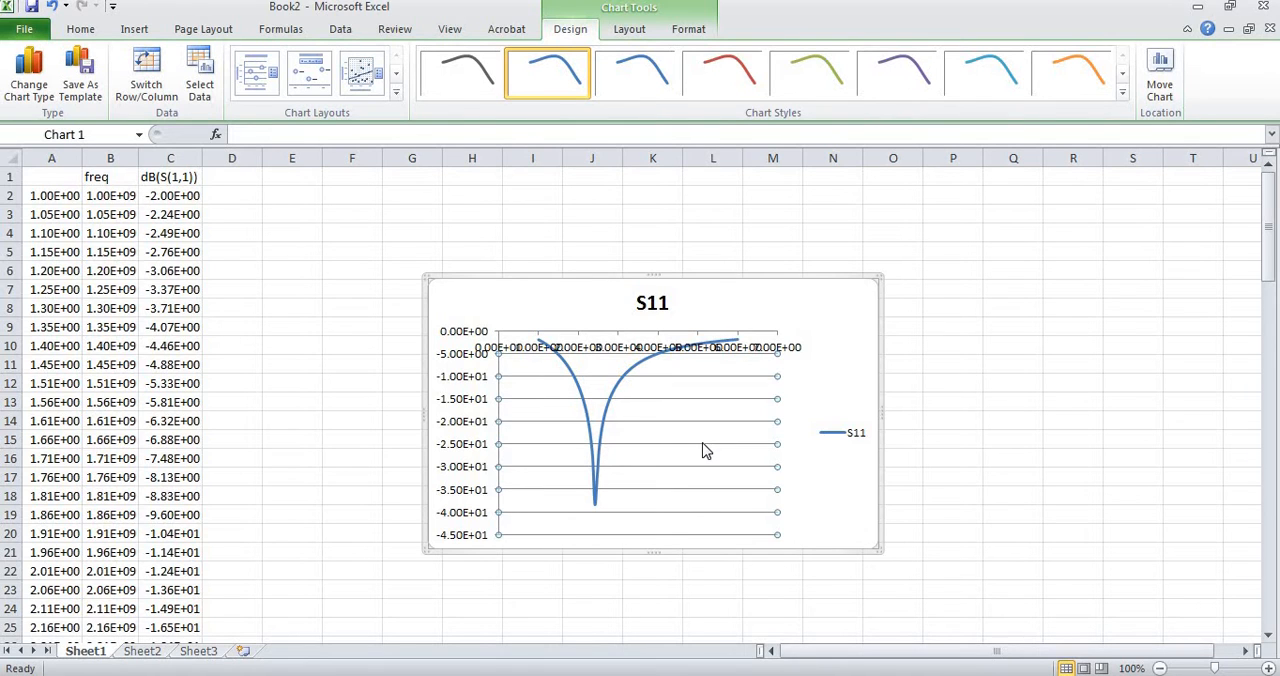
{"action": "key", "text": "Delete"}
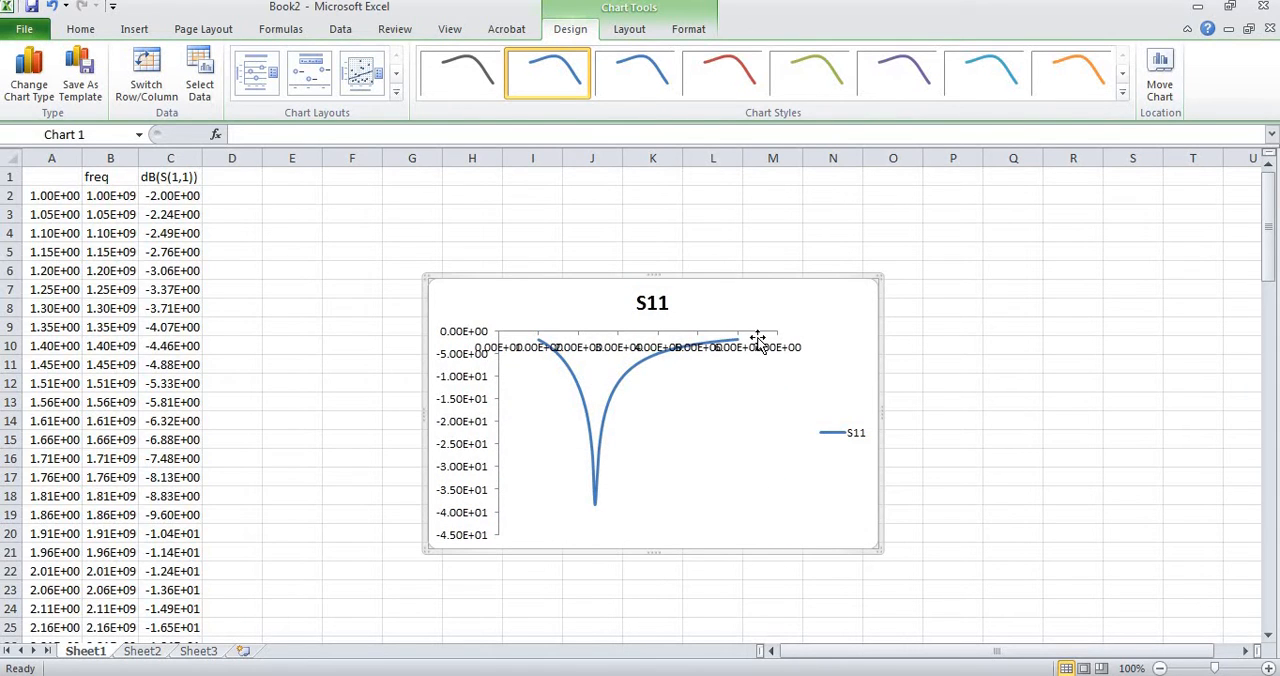
Give the chart's plot area a black outline using the Automatic shape outline color.
{"action": "left_click", "coordinate": [740, 377]}
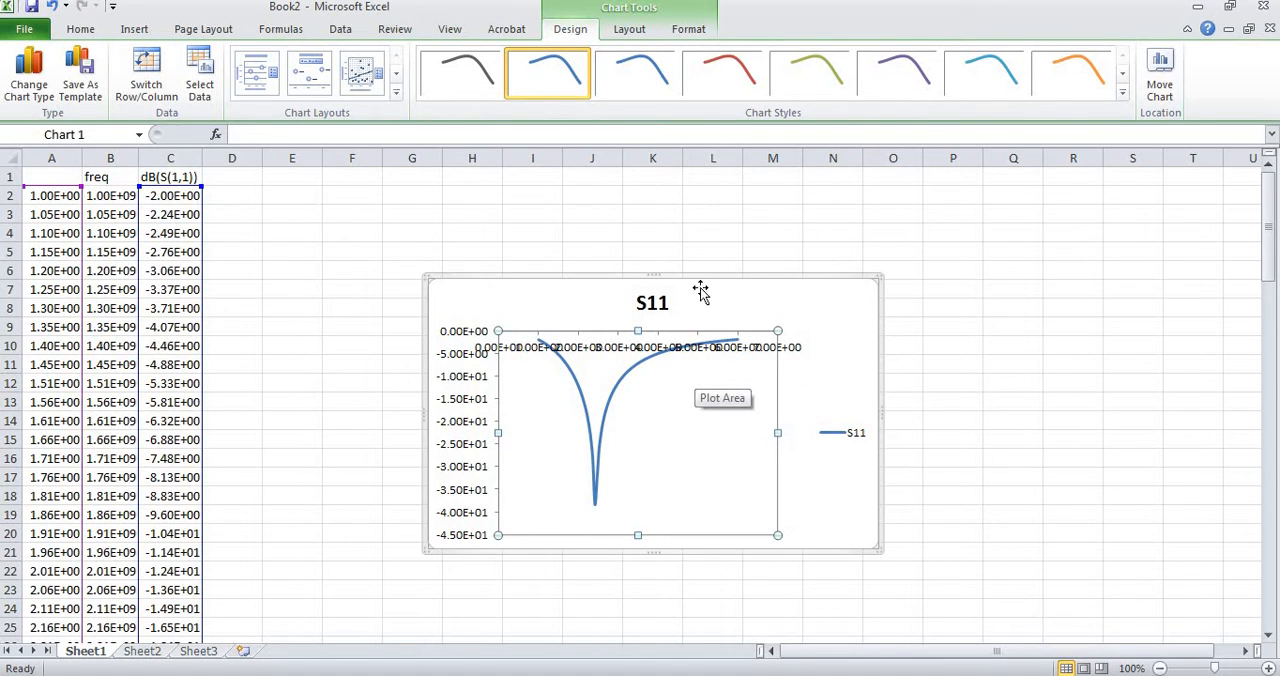
{"action": "left_click", "coordinate": [688, 30]}
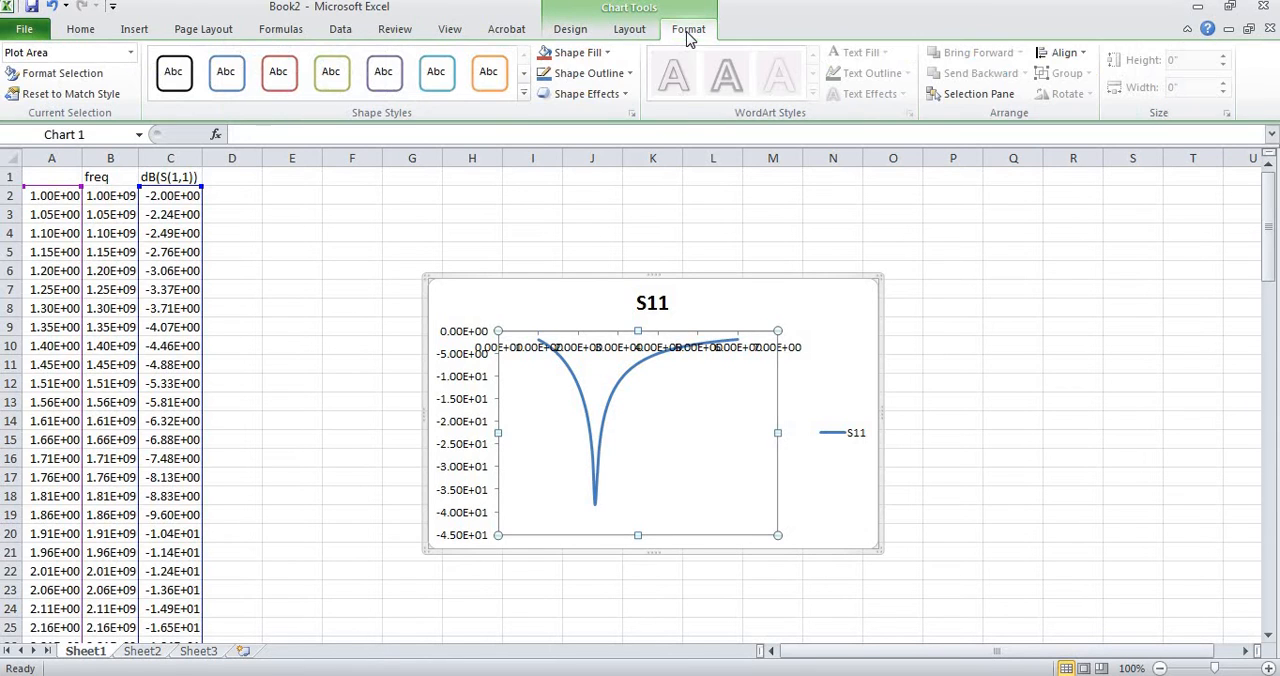
{"action": "left_click", "coordinate": [625, 97]}
{"action": "left_click", "coordinate": [630, 75]}
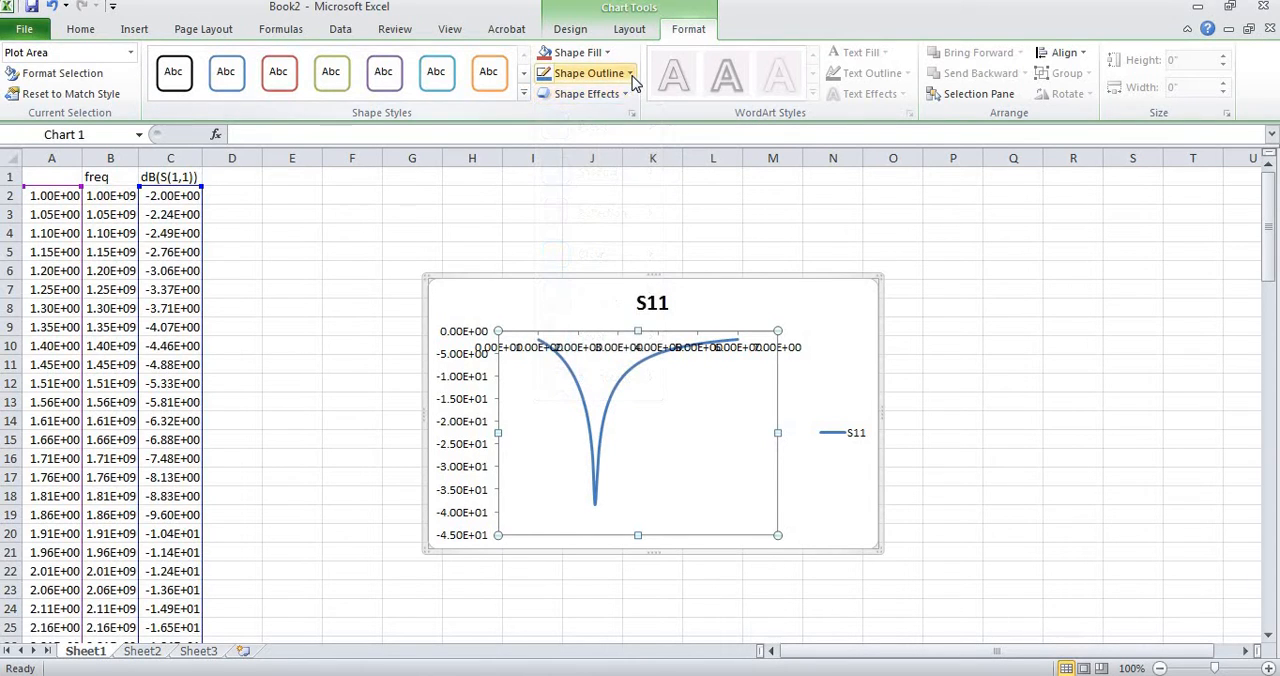
{"action": "left_click", "coordinate": [631, 77]}
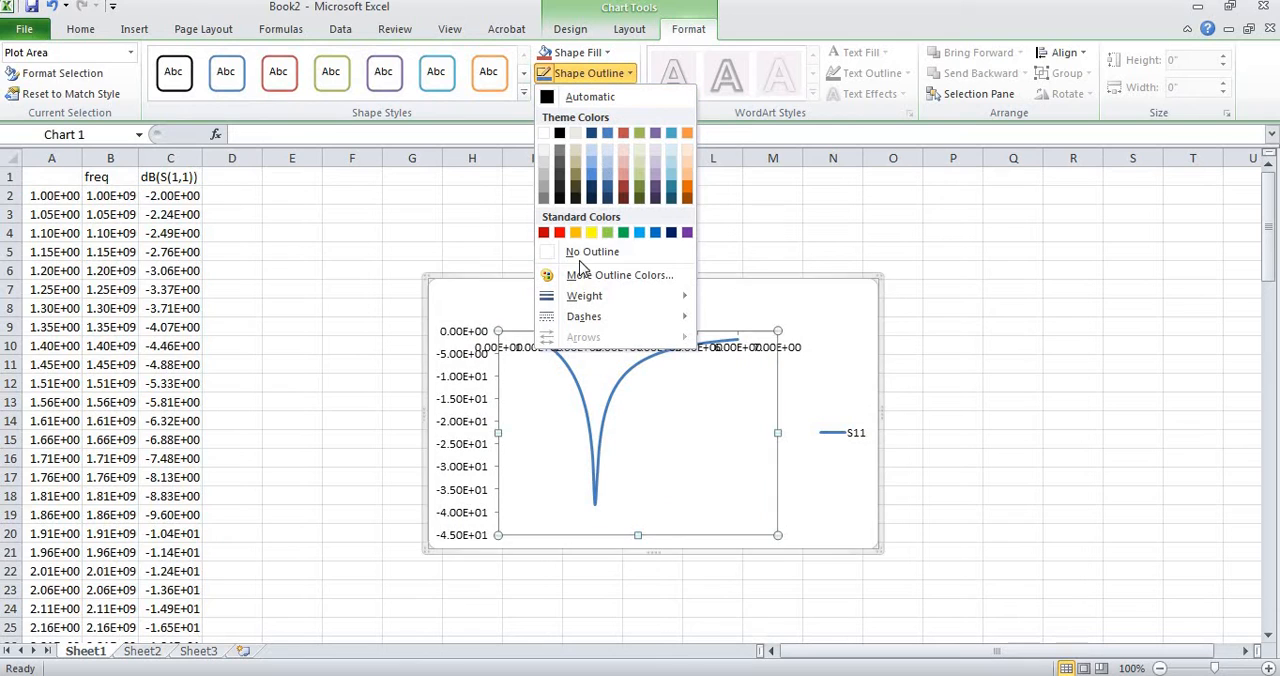
{"action": "left_click", "coordinate": [547, 97]}
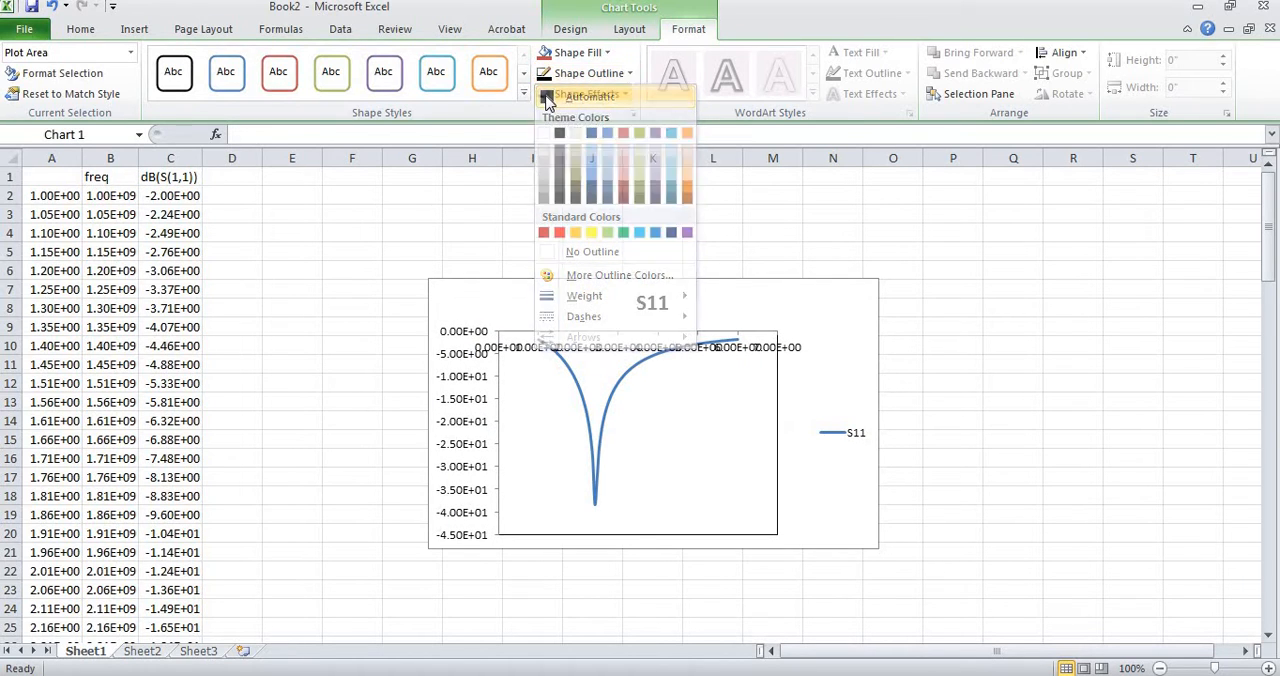
Delete the S11 title from the chart.
{"action": "left_click", "coordinate": [836, 495]}
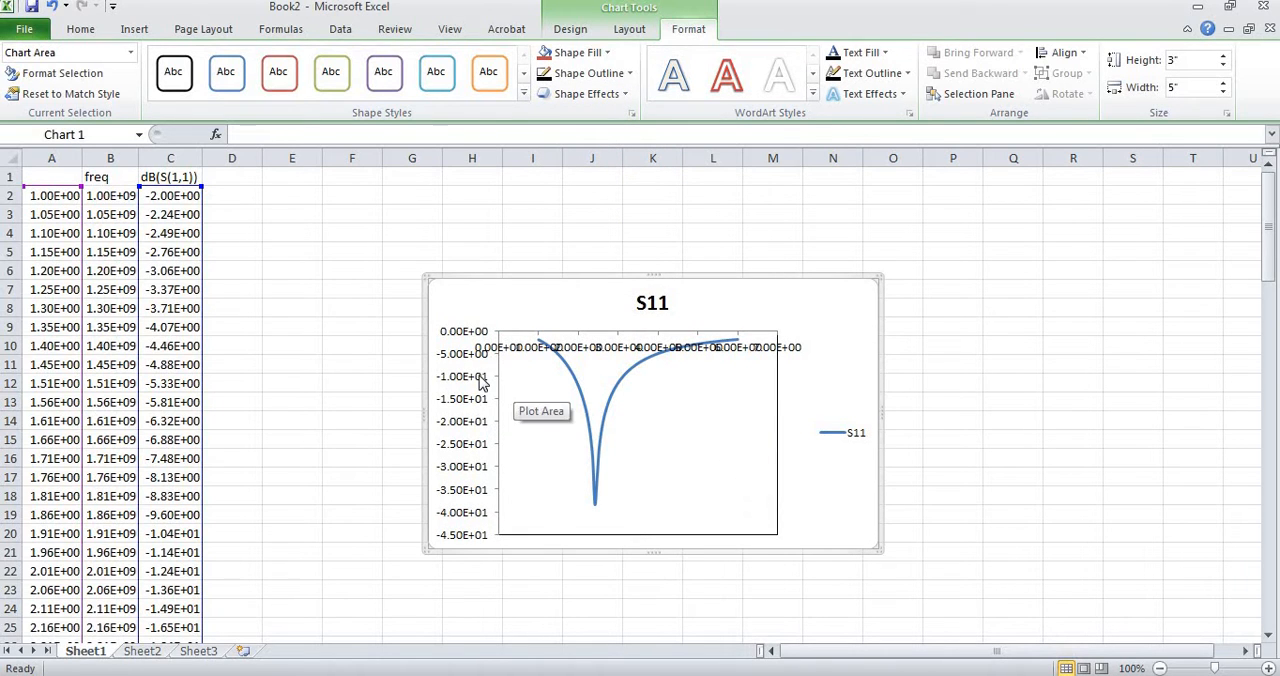
{"action": "left_click", "coordinate": [673, 302]}
{"action": "key", "text": "Delete"}
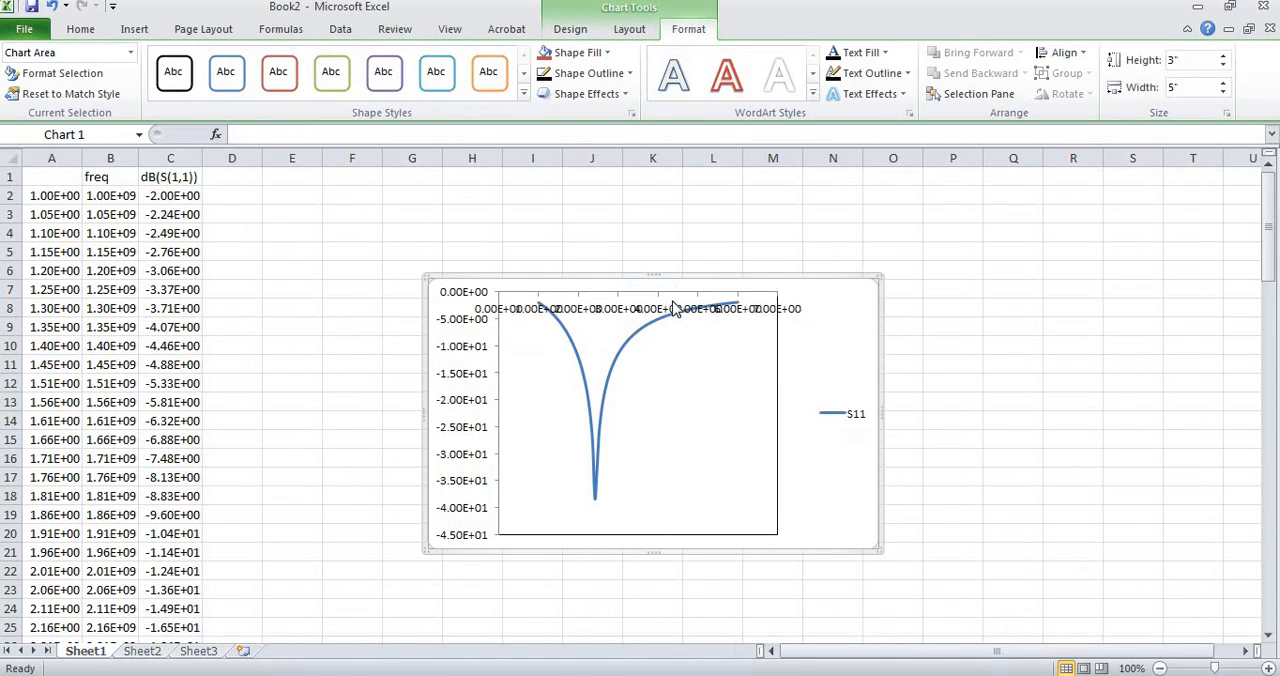
Give the chart's legend a black outline using the Automatic shape outline color.
{"action": "left_click", "coordinate": [854, 423]}
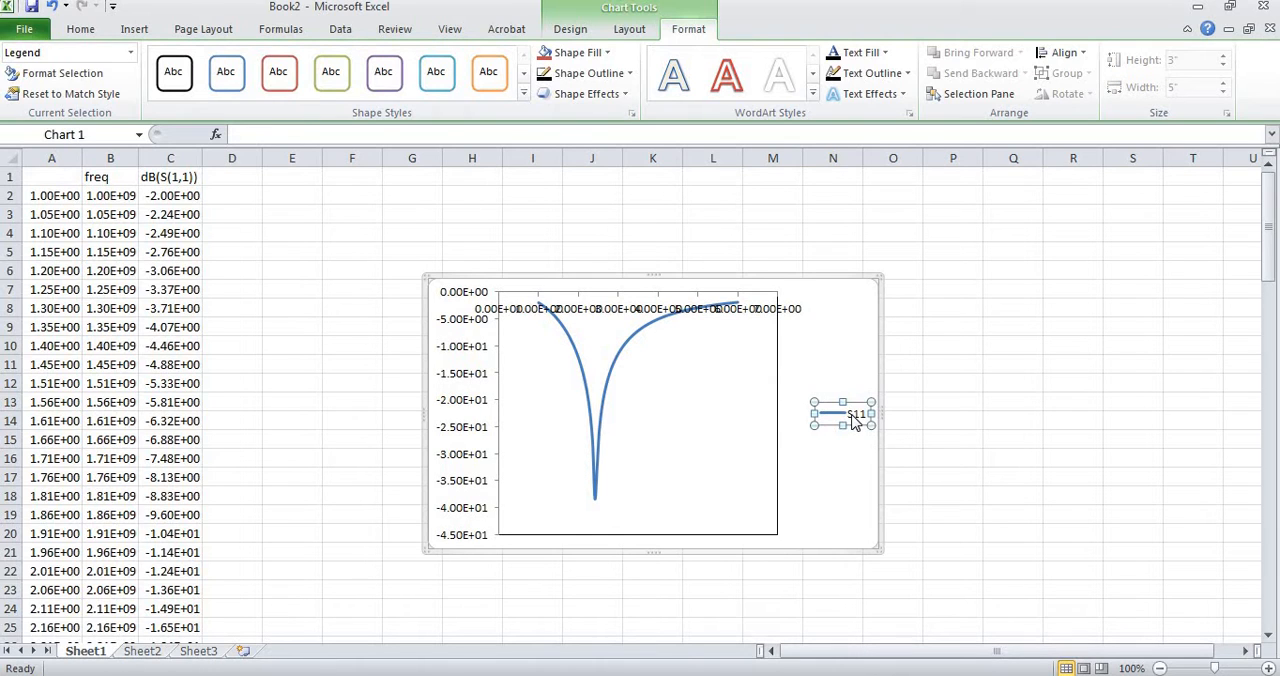
{"action": "left_click", "coordinate": [630, 75]}
{"action": "left_click", "coordinate": [549, 97]}
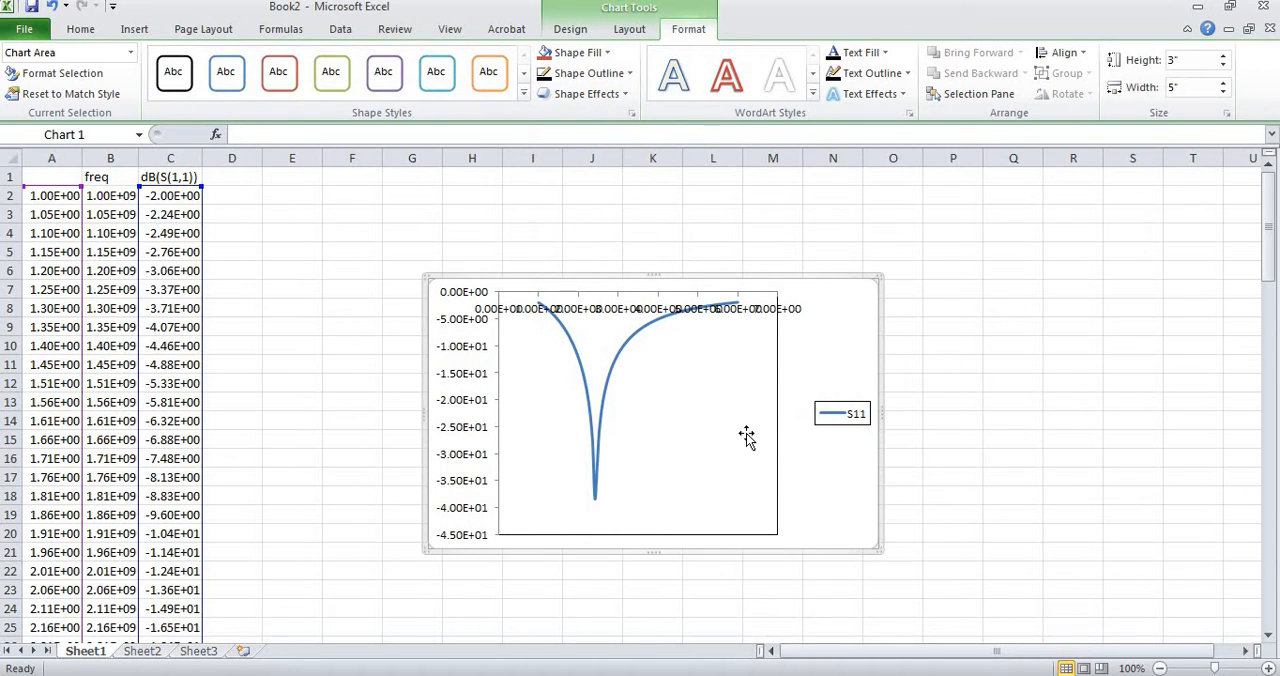
Widen the chart's plot area to the right and move the S11 legend inside it, right of the curve's dip.
{"action": "left_click", "coordinate": [780, 418]}
{"action": "left_click_drag", "start_coordinate": [835, 411], "coordinate": [857, 416]}
{"action": "left_click", "coordinate": [833, 416]}
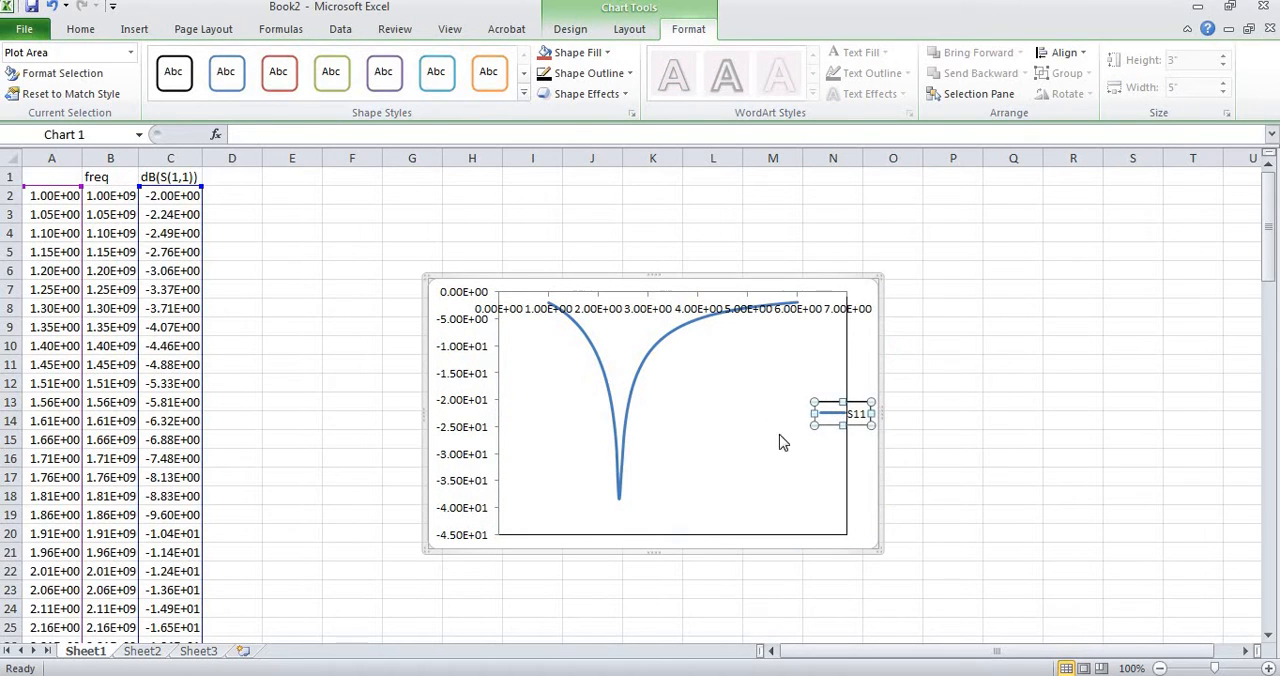
{"action": "left_click_drag", "start_coordinate": [820, 420], "coordinate": [724, 467]}
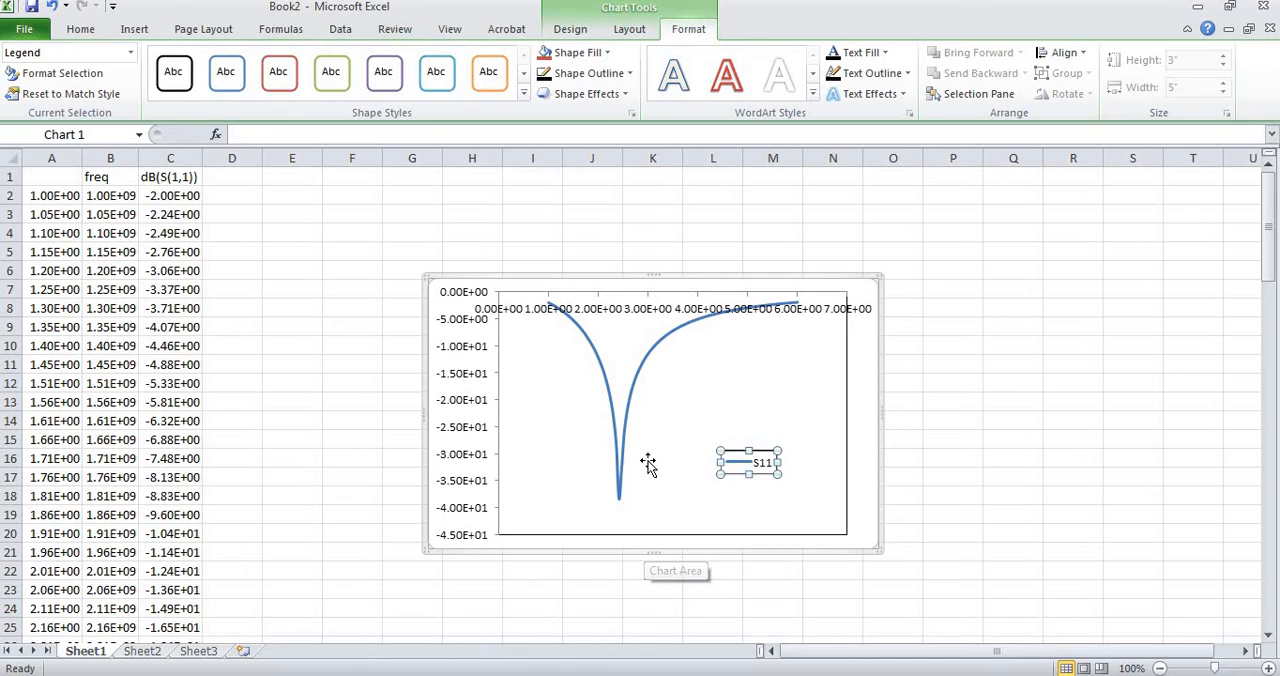
Set the horizontal axis labels' position to Low so they sit beneath the plot area.
{"action": "double_click", "coordinate": [662, 314]}
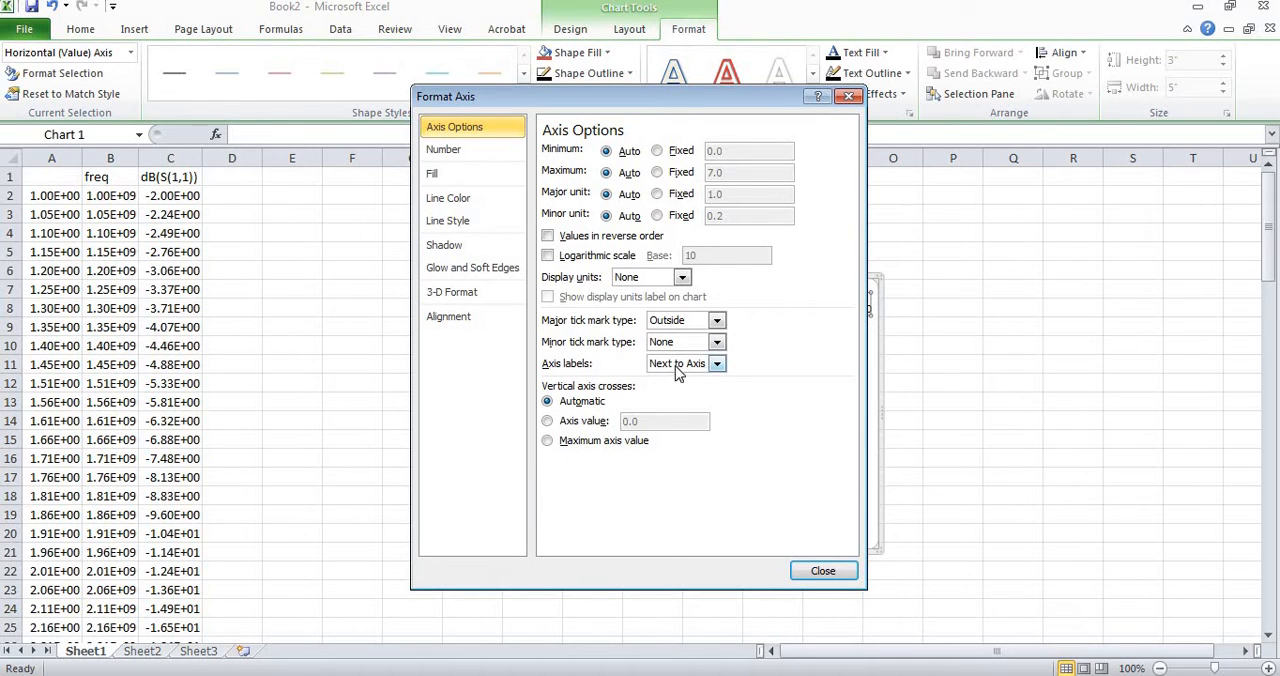
{"action": "left_click", "coordinate": [718, 366]}
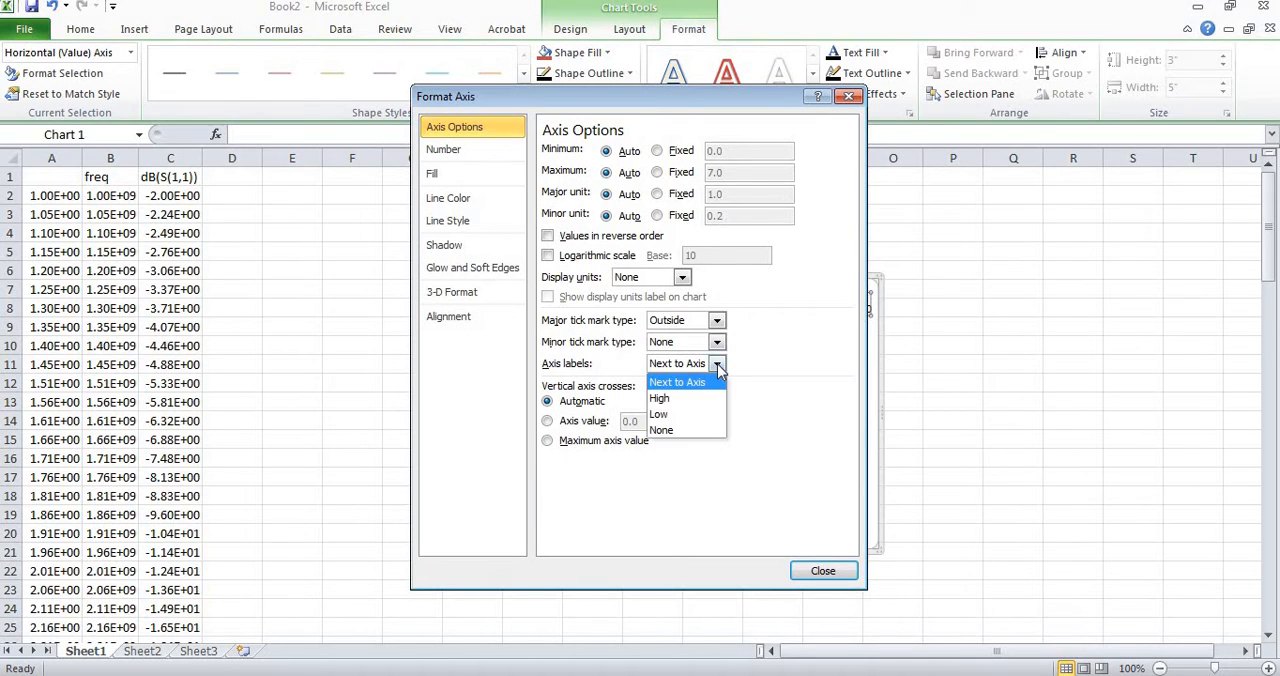
{"action": "left_click", "coordinate": [679, 414]}
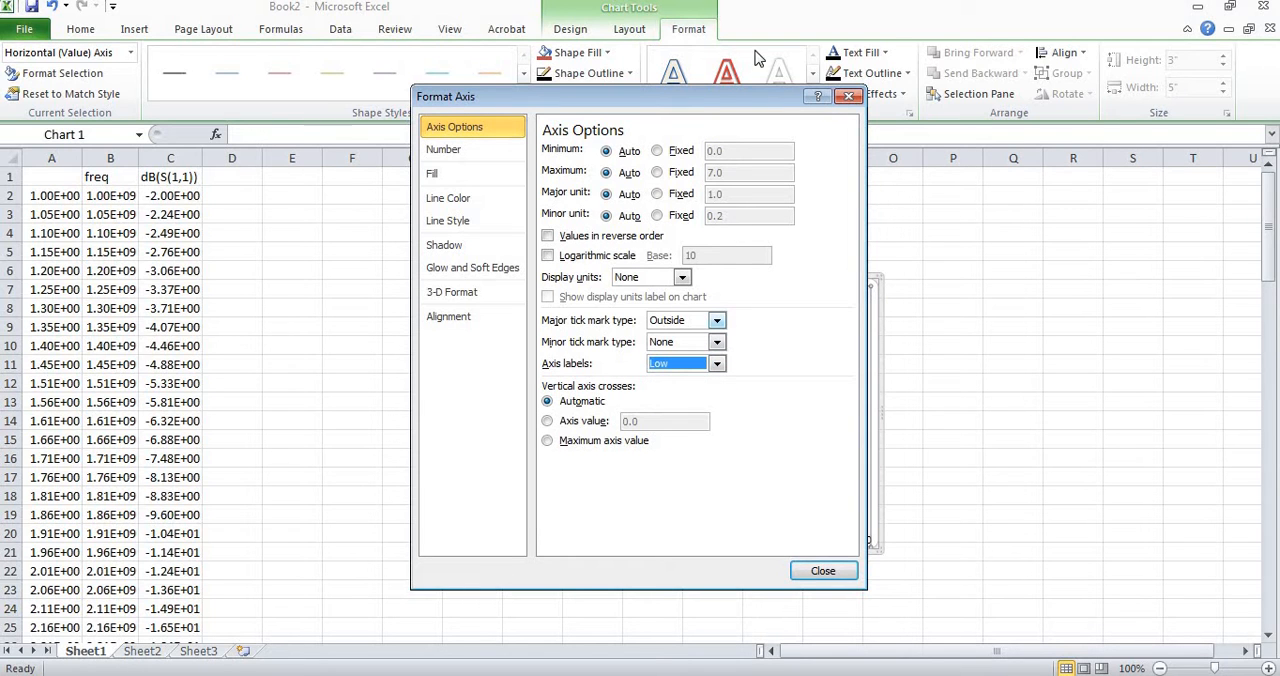
Fix the horizontal axis minimum at 1.0, maximum at 6.0 and major unit at 0.5.
{"action": "left_click_drag", "start_coordinate": [755, 96], "coordinate": [397, 106]}
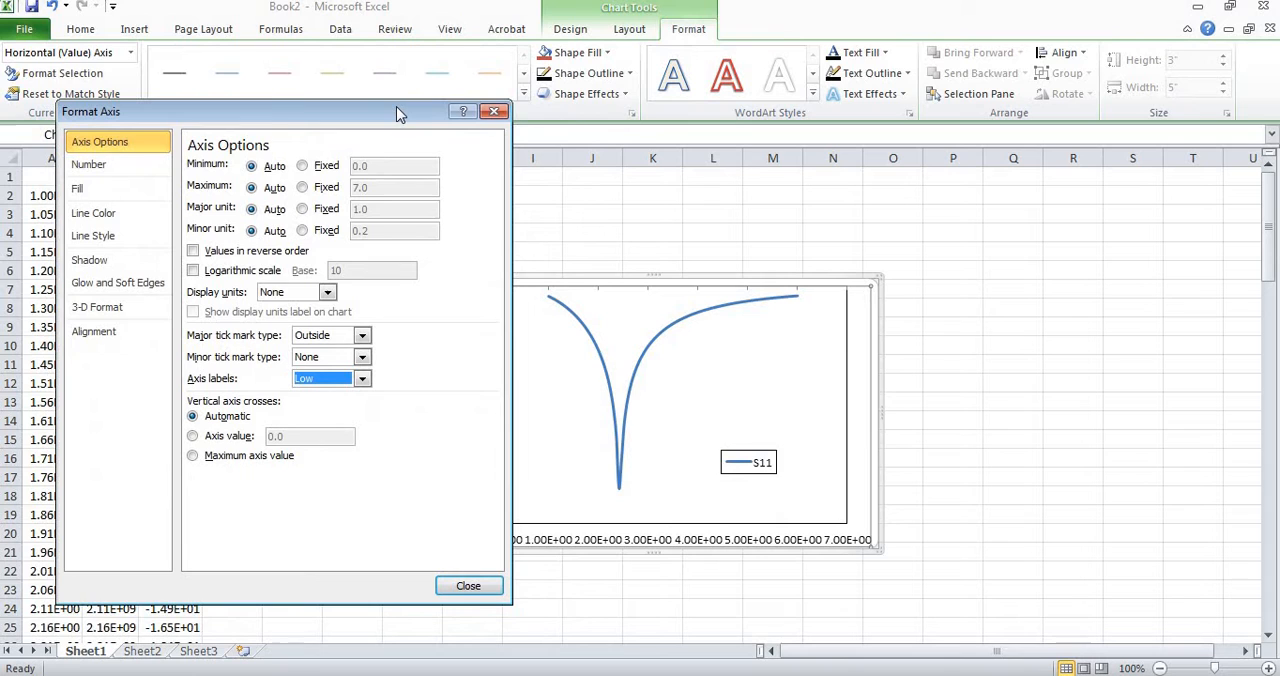
{"action": "left_click", "coordinate": [303, 167]}
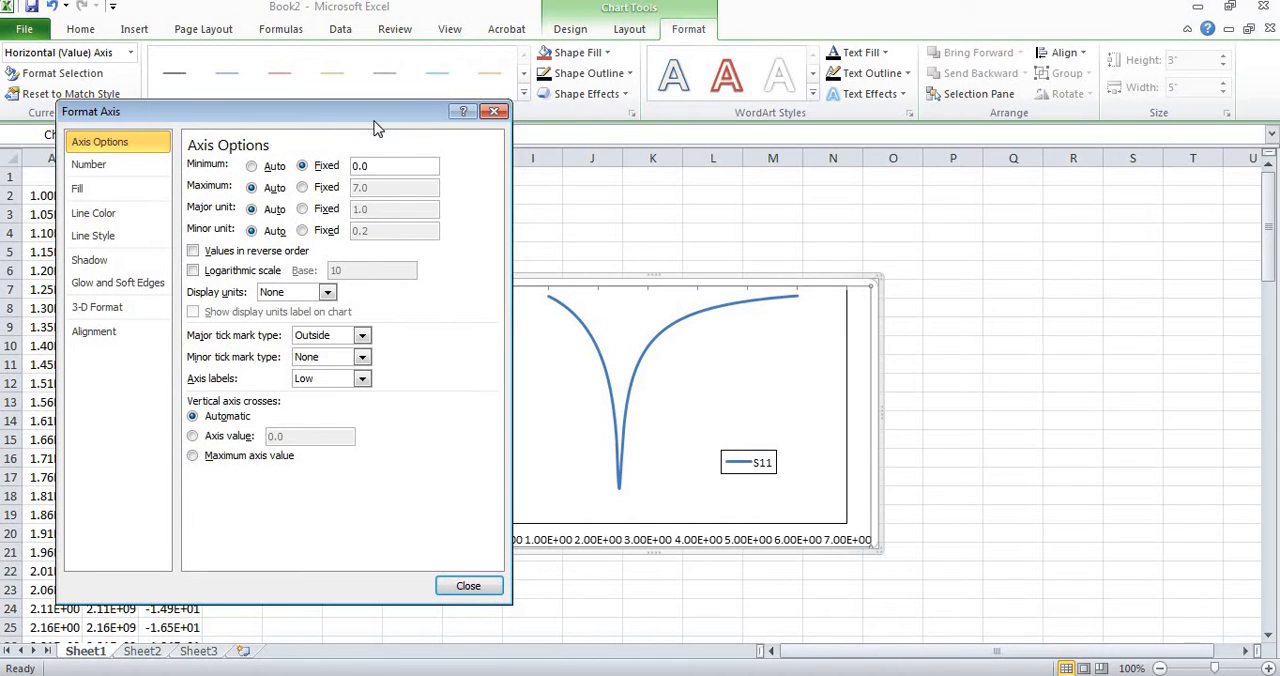
{"action": "left_click_drag", "start_coordinate": [377, 128], "coordinate": [295, 122]}
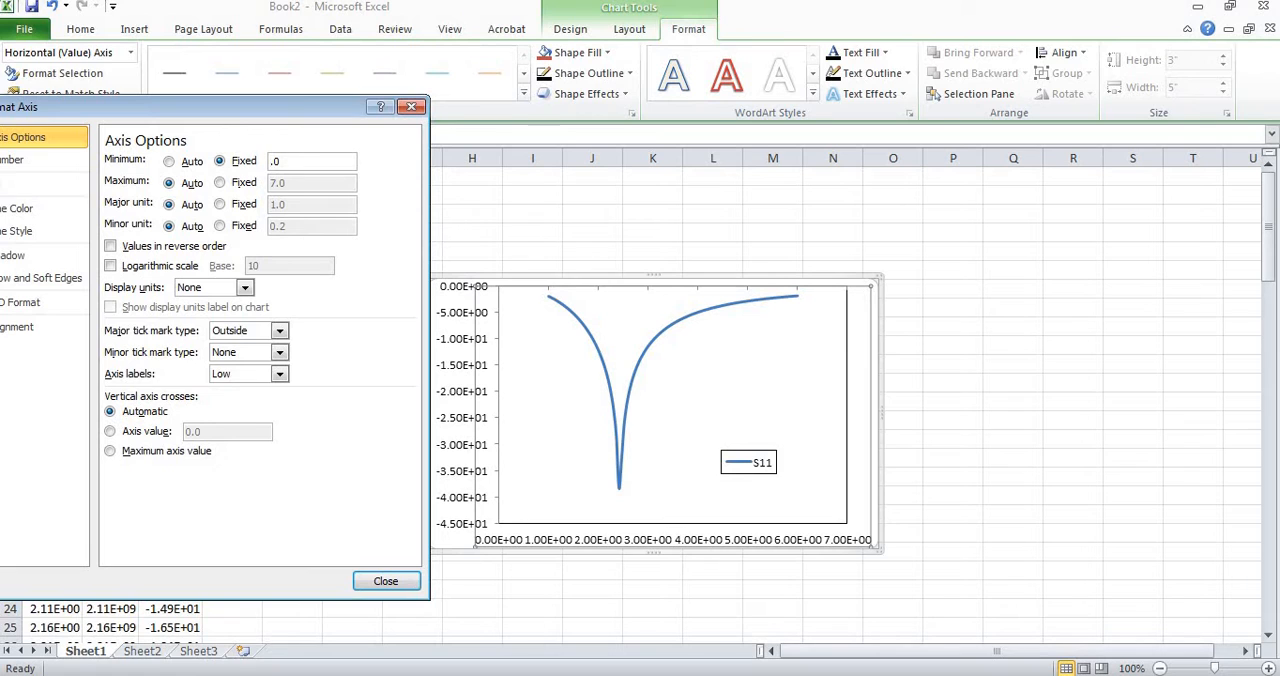
{"action": "left_click", "coordinate": [220, 182]}
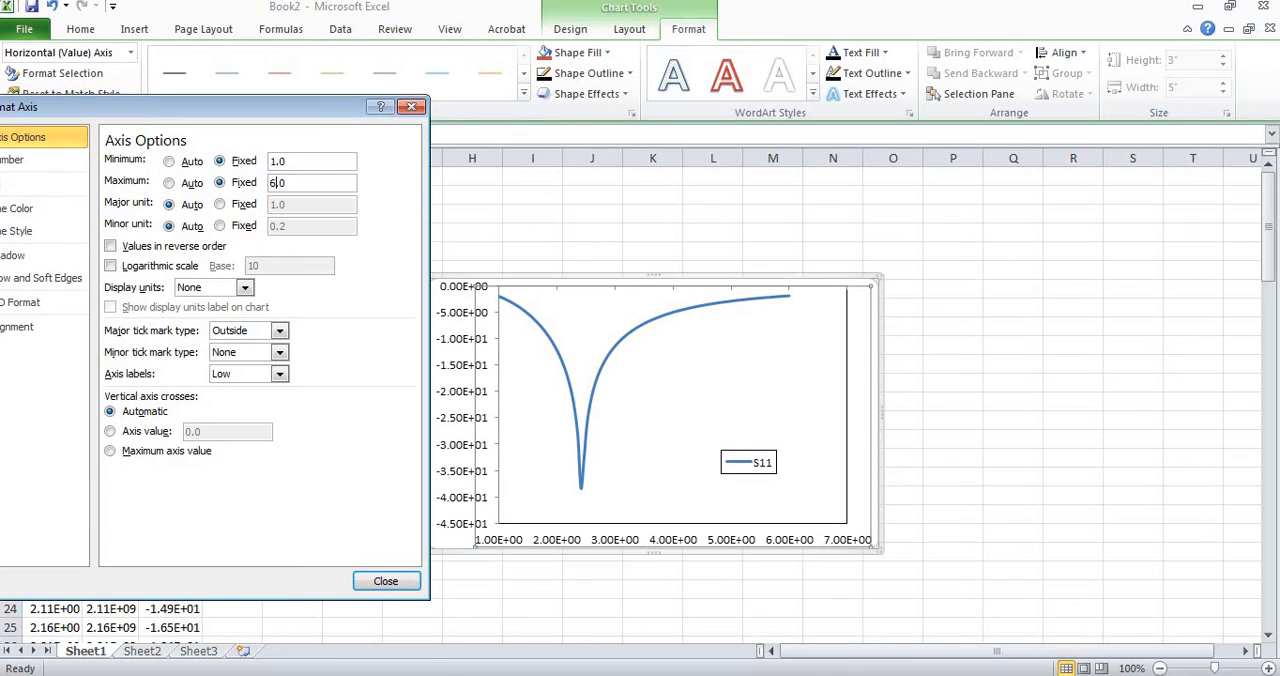
{"action": "left_click", "coordinate": [220, 206]}
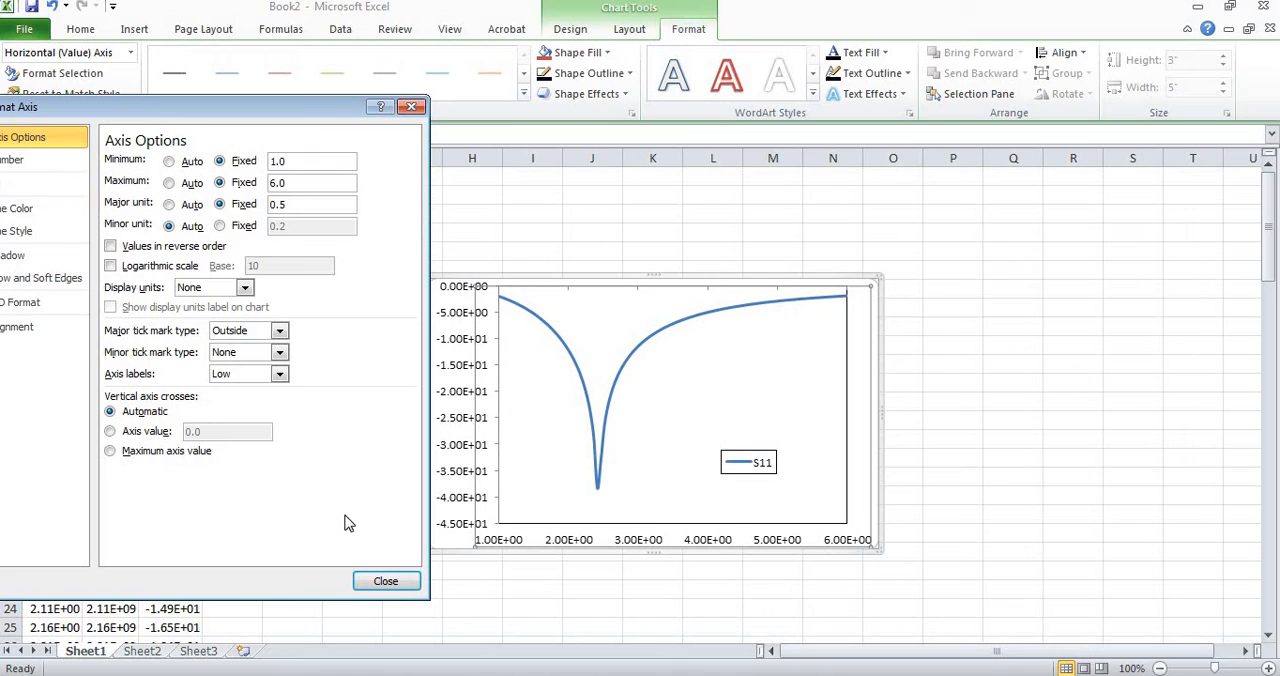
{"action": "left_click", "coordinate": [385, 581]}
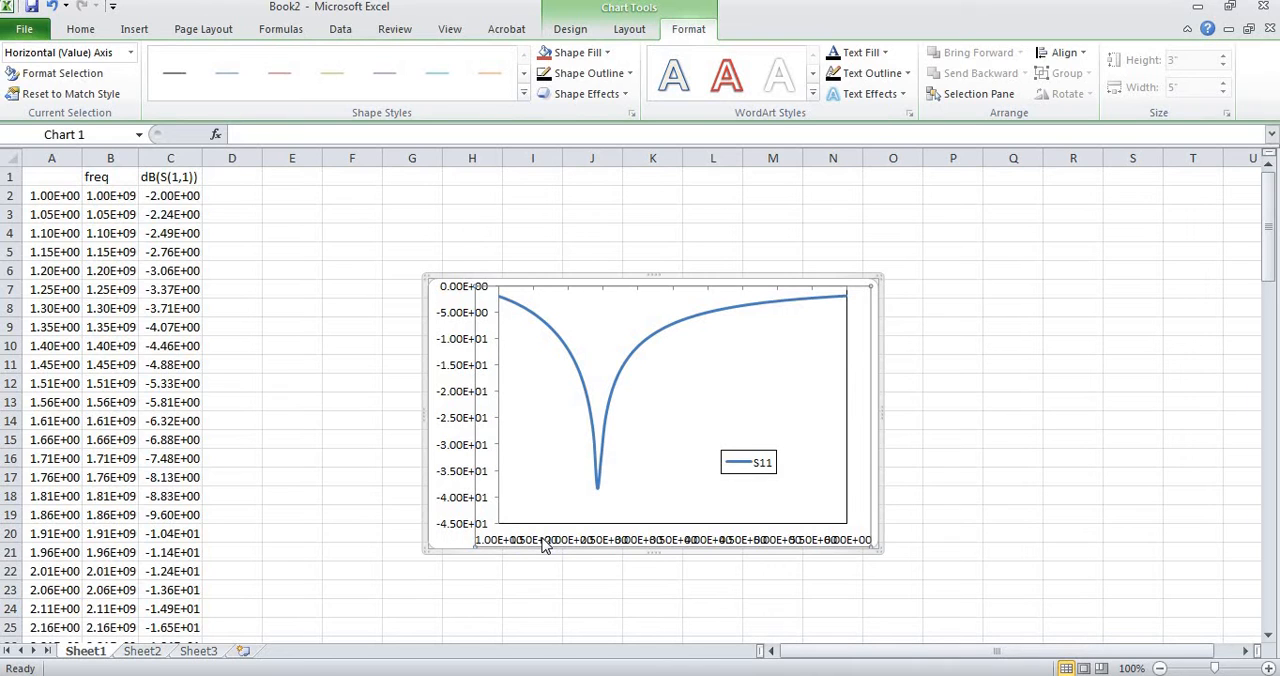
Change the horizontal axis number format to General.
{"action": "double_click", "coordinate": [545, 543]}
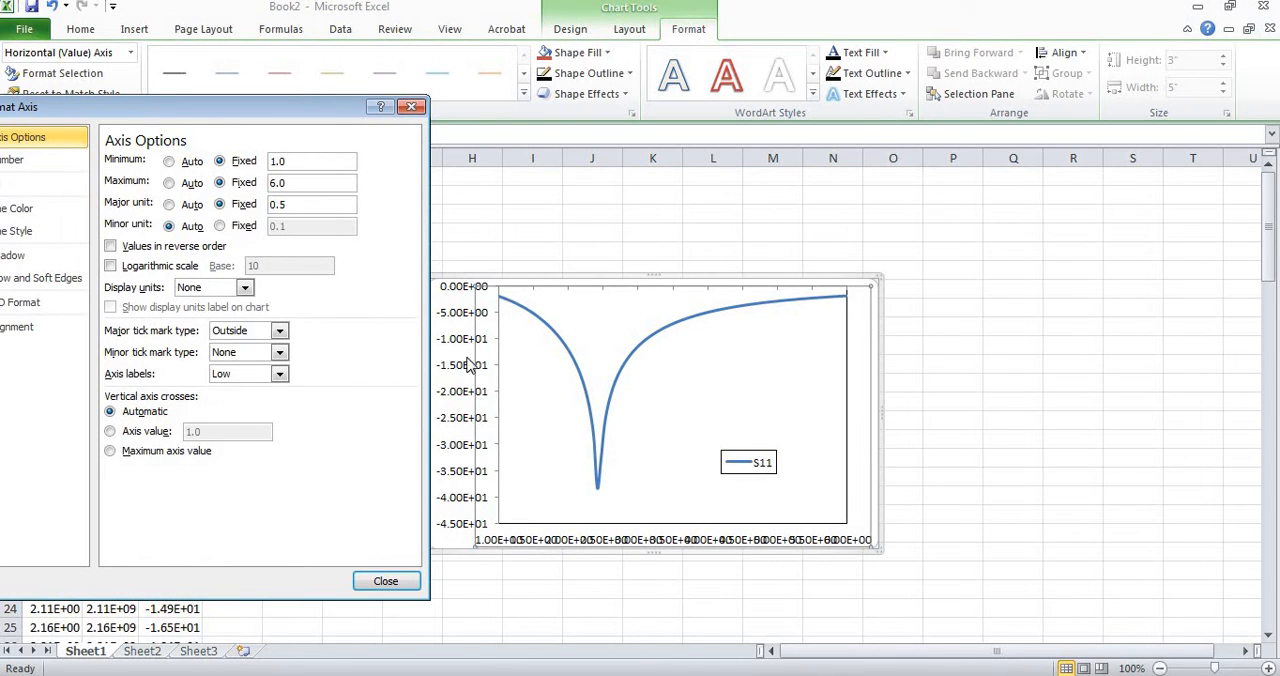
{"action": "left_click_drag", "start_coordinate": [362, 110], "coordinate": [402, 117]}
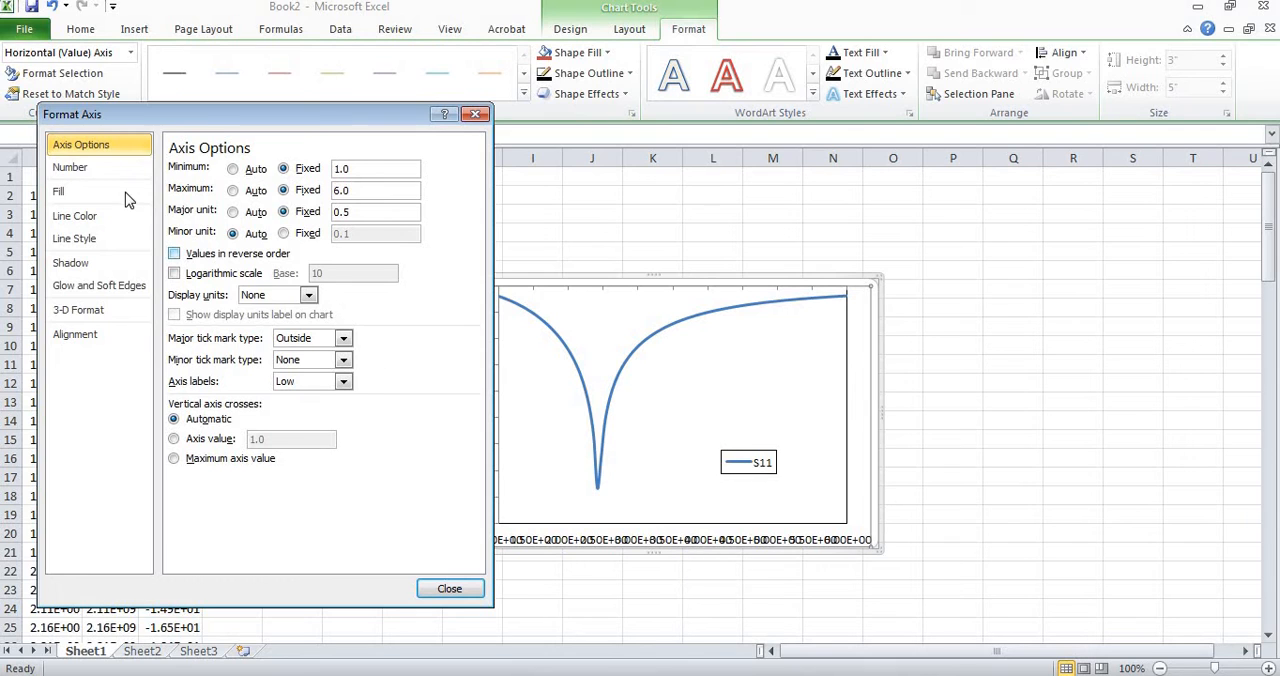
{"action": "left_click", "coordinate": [118, 173]}
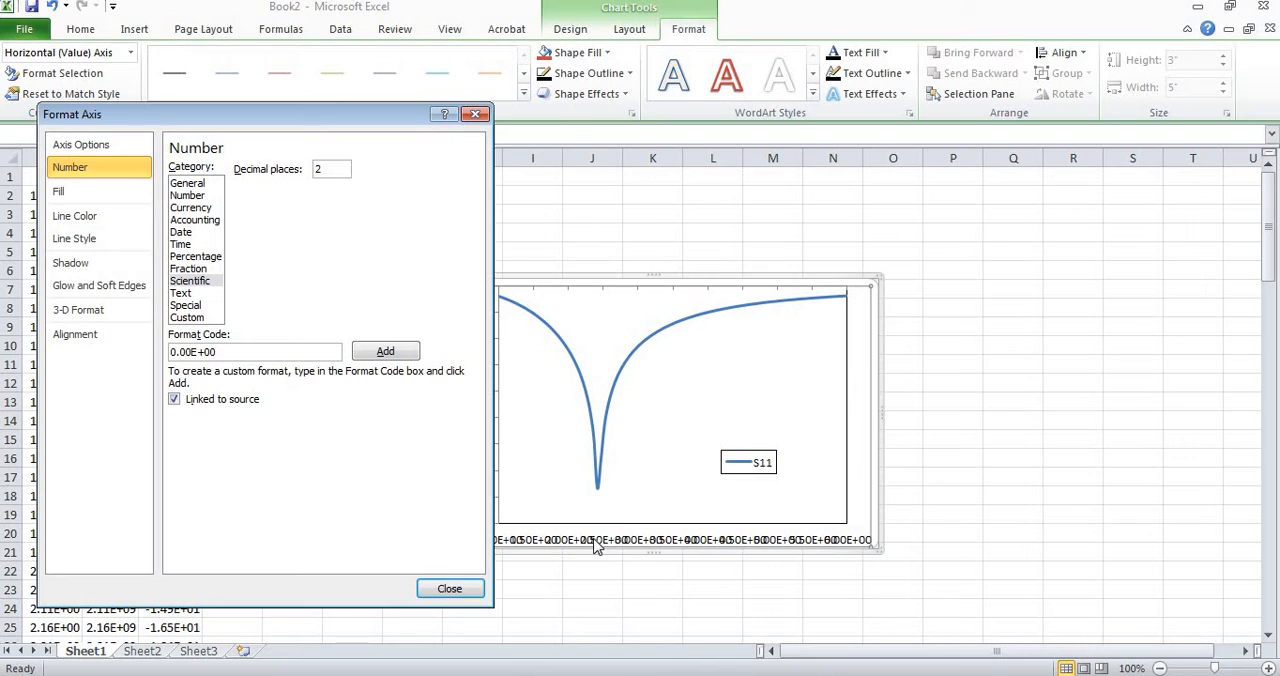
{"action": "left_click", "coordinate": [188, 184]}
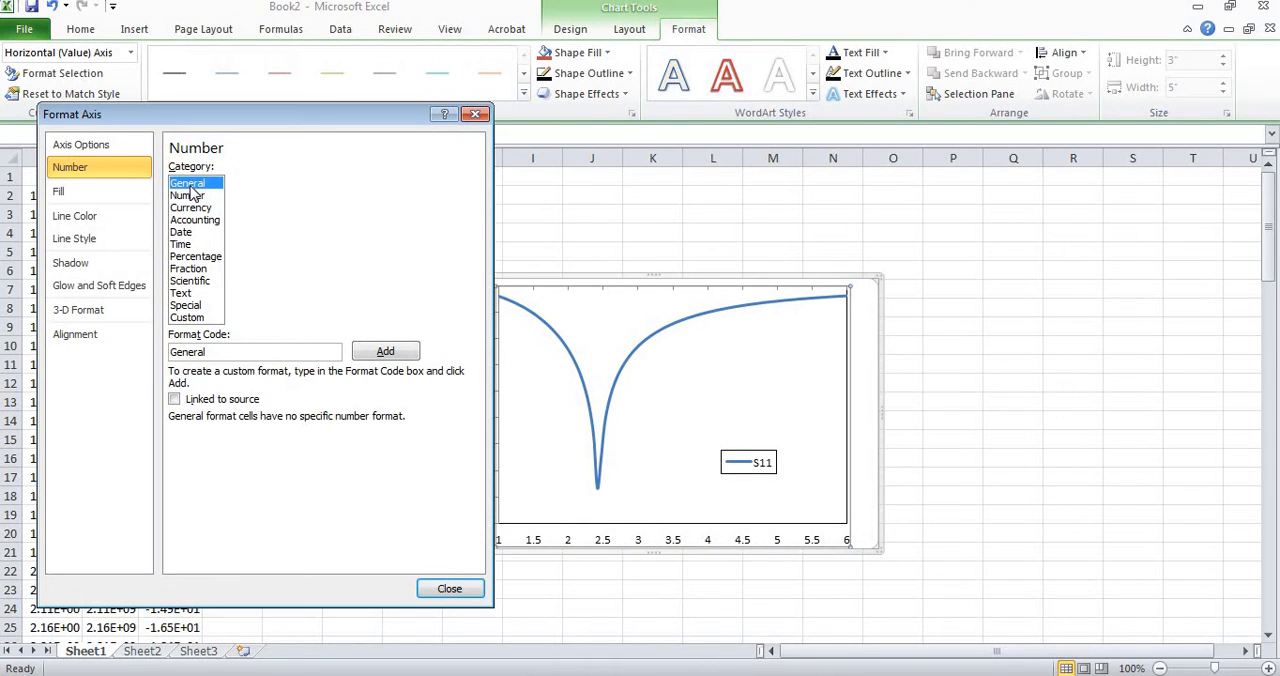
{"action": "left_click", "coordinate": [442, 588]}
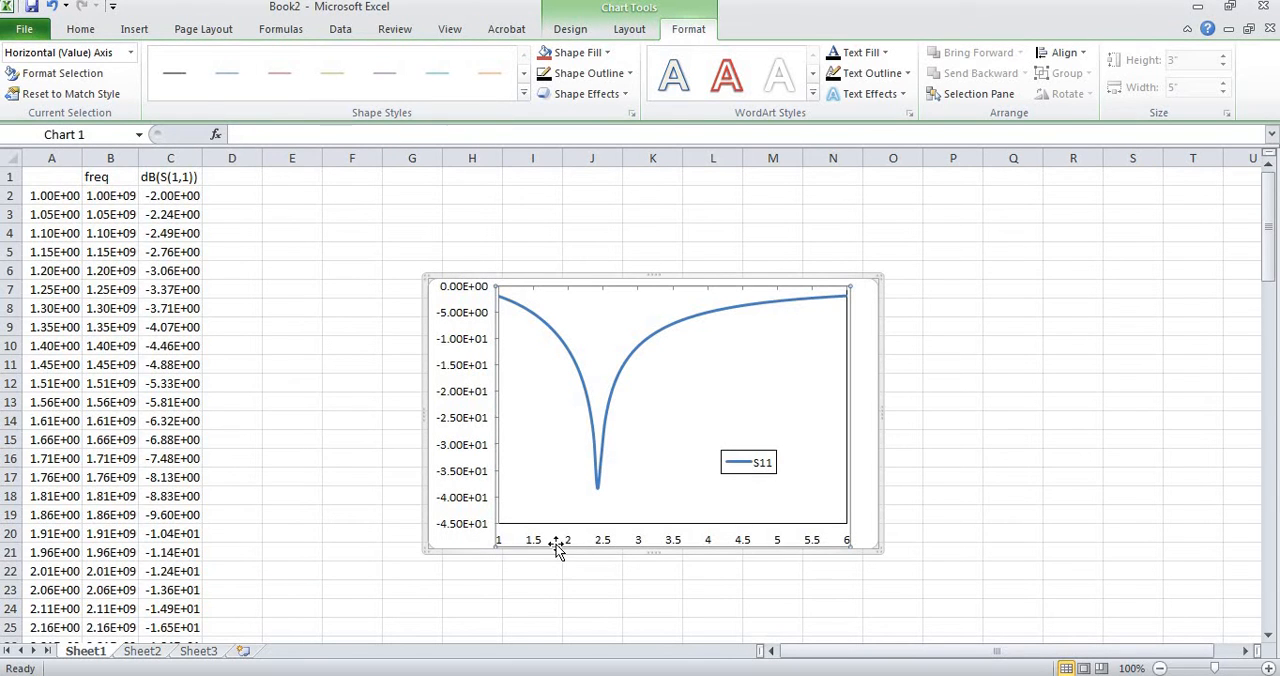
Change the vertical axis number format to General.
{"action": "left_click", "coordinate": [463, 456]}
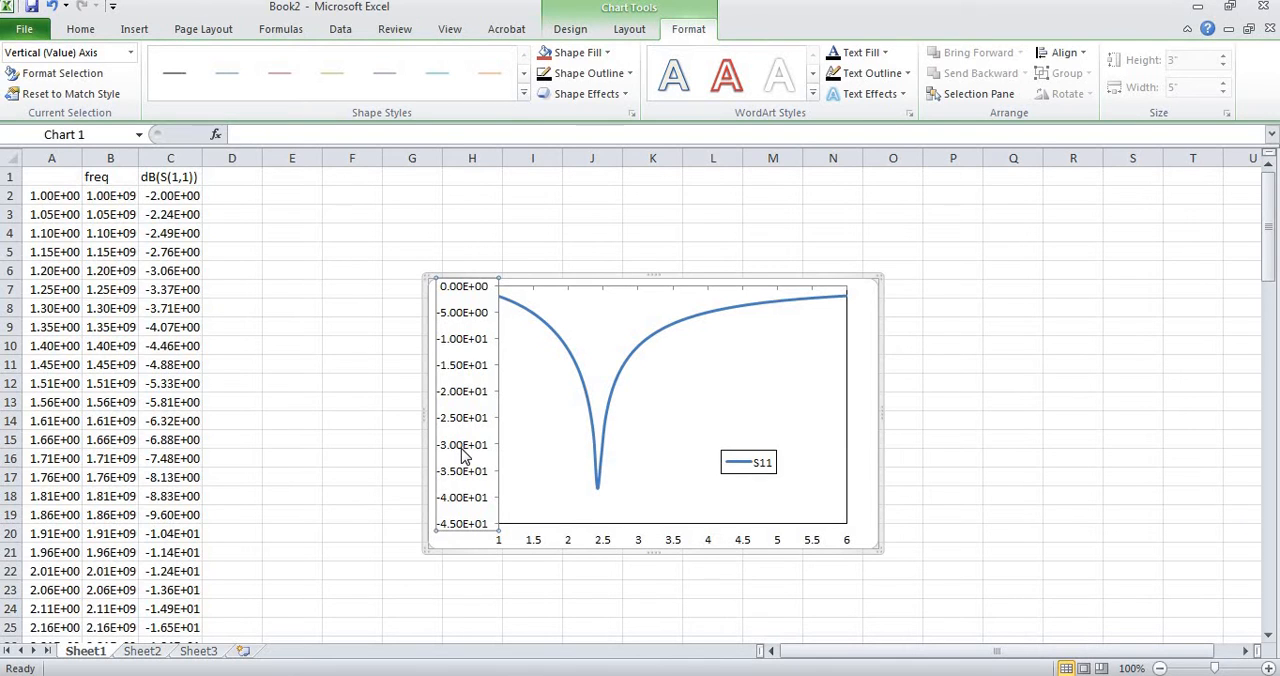
{"action": "double_click", "coordinate": [463, 456]}
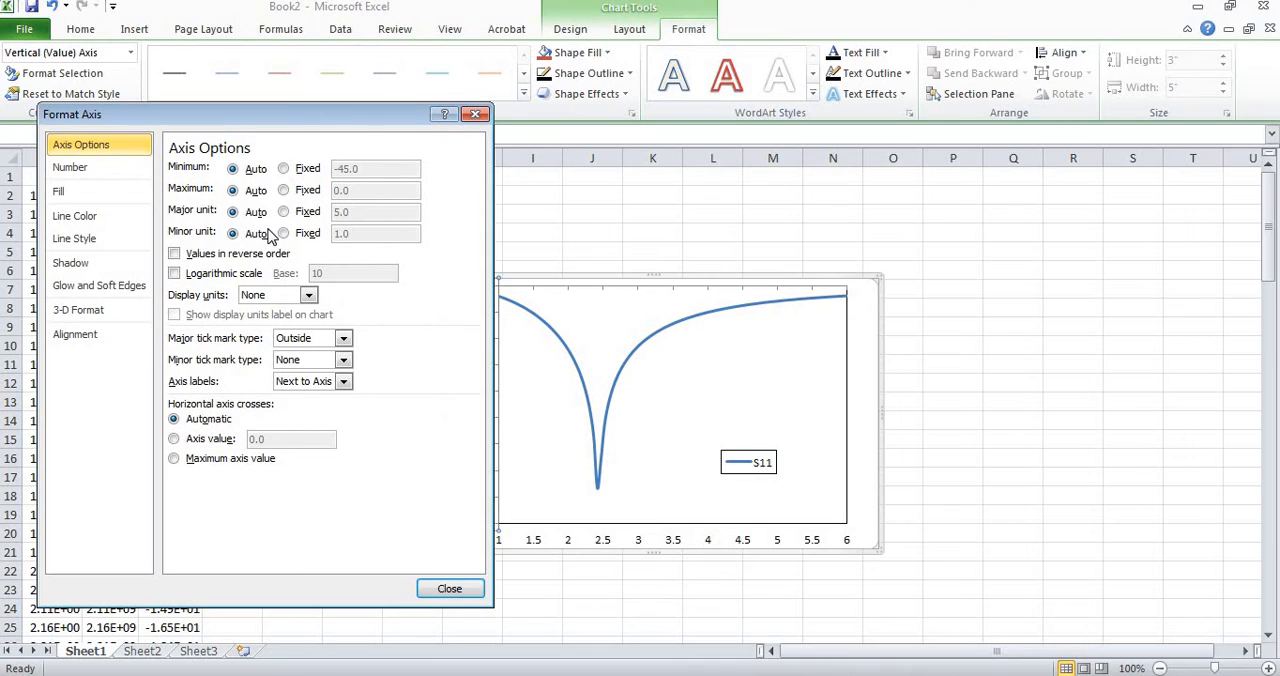
{"action": "left_click", "coordinate": [110, 167]}
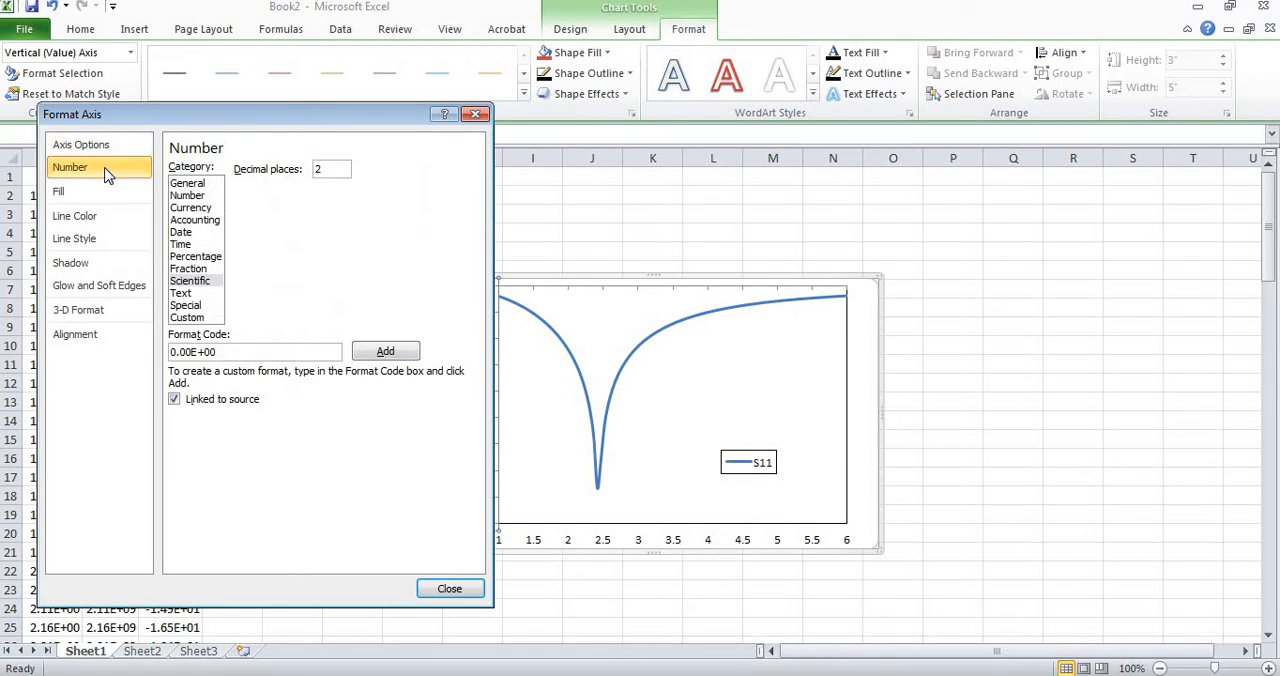
{"action": "left_click", "coordinate": [201, 184]}
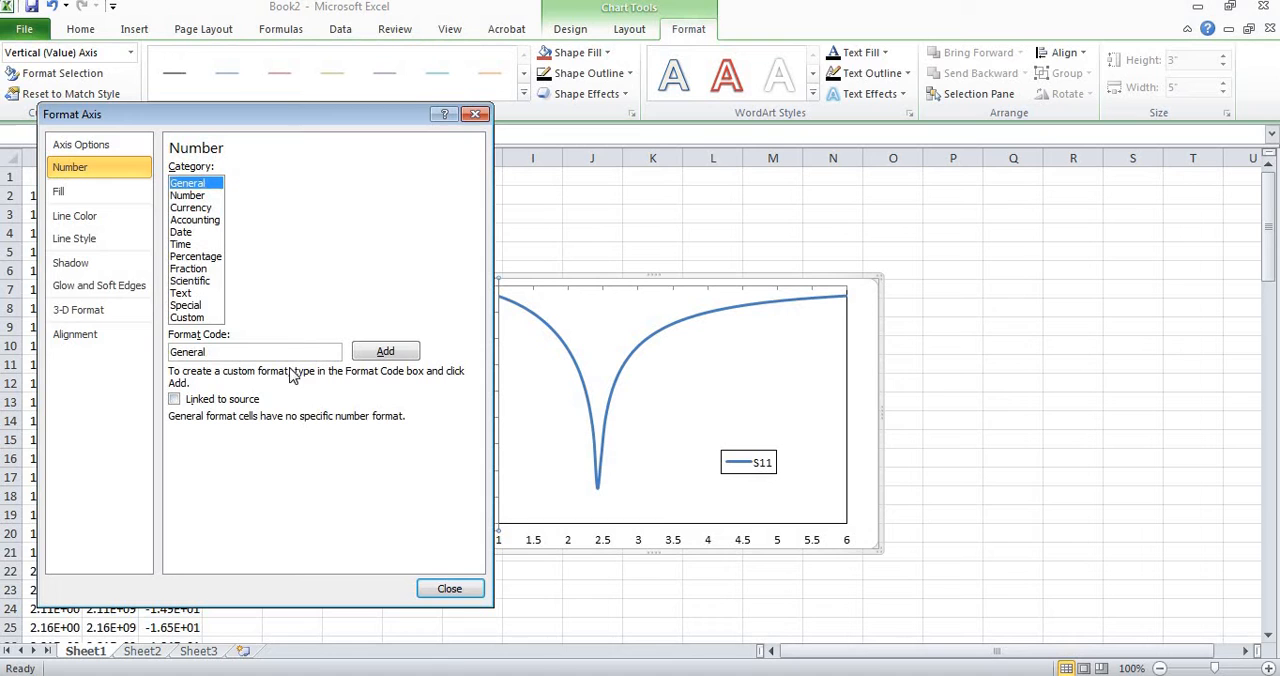
{"action": "left_click", "coordinate": [449, 589]}
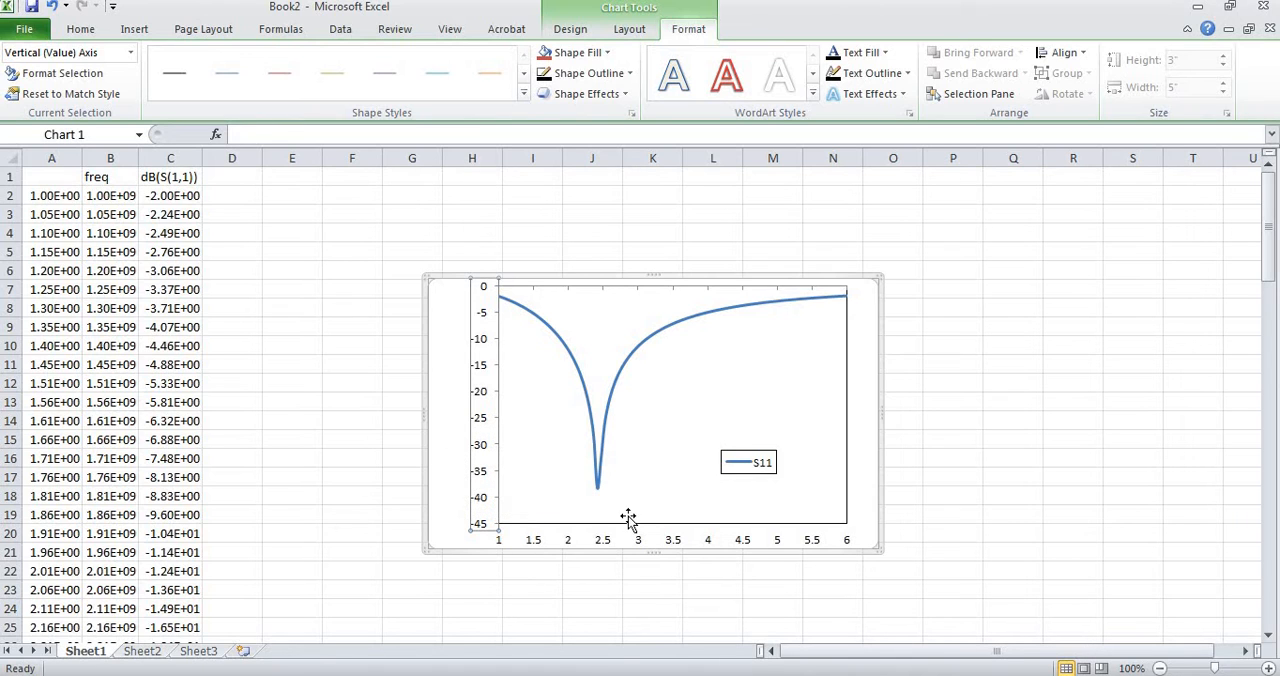
Raise the plot area's lower edge to make room and add a horizontal axis title below the axis.
{"action": "left_click", "coordinate": [672, 520]}
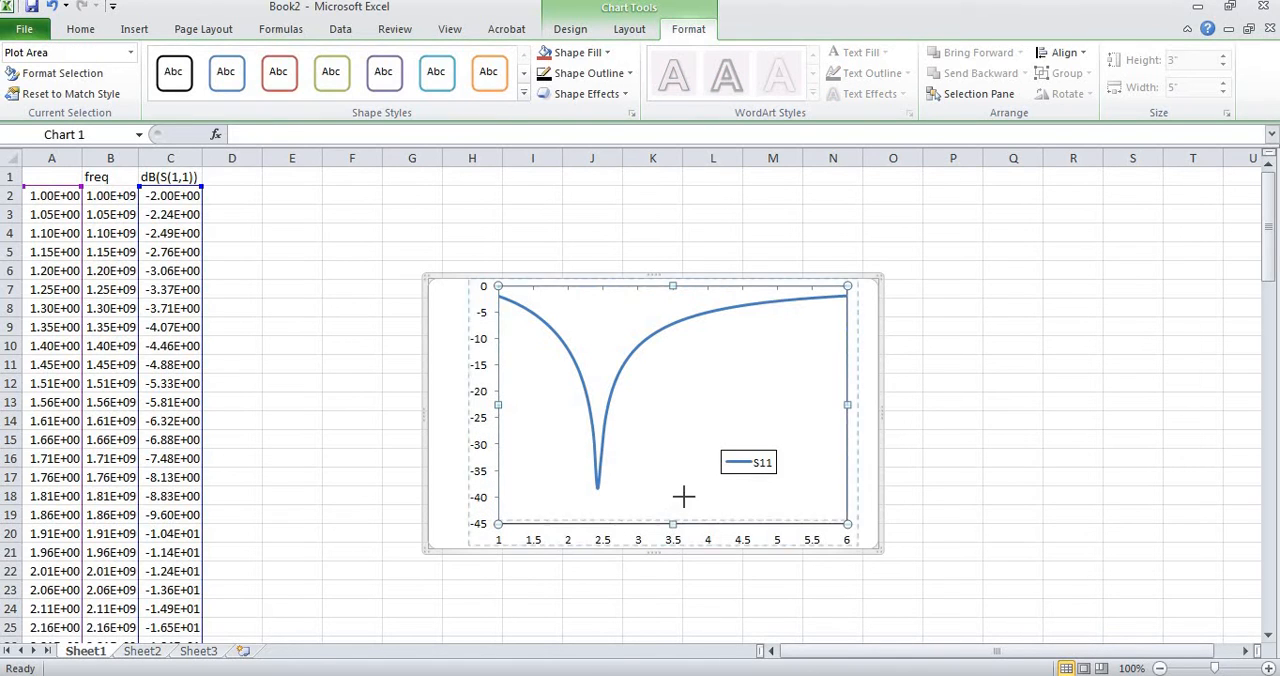
{"action": "left_click_drag", "start_coordinate": [683, 499], "coordinate": [690, 485]}
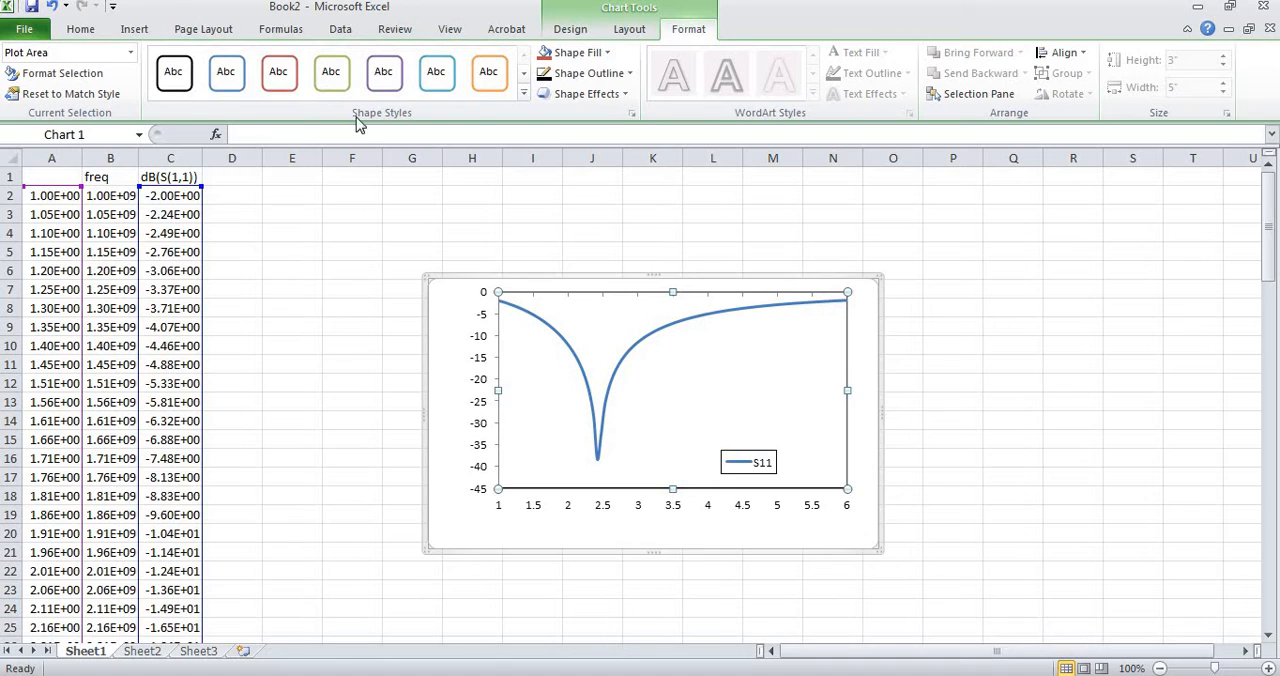
{"action": "left_click", "coordinate": [131, 30]}
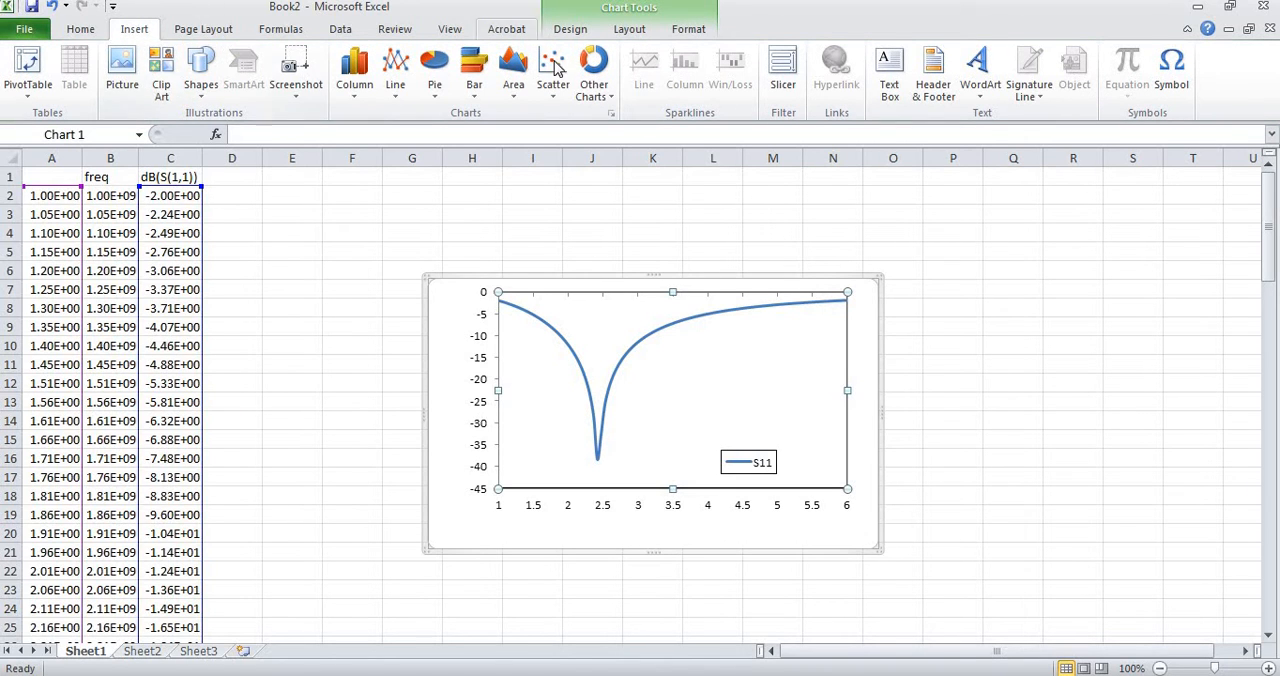
{"action": "left_click", "coordinate": [635, 35]}
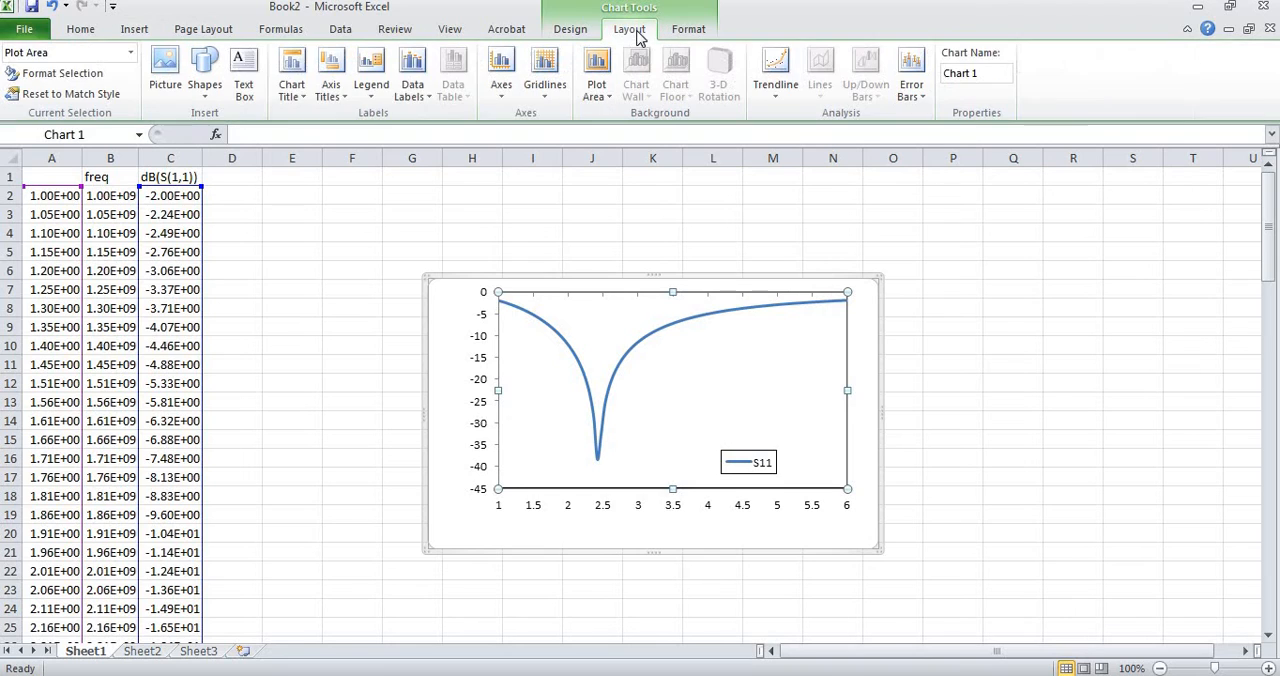
{"action": "left_click", "coordinate": [343, 100]}
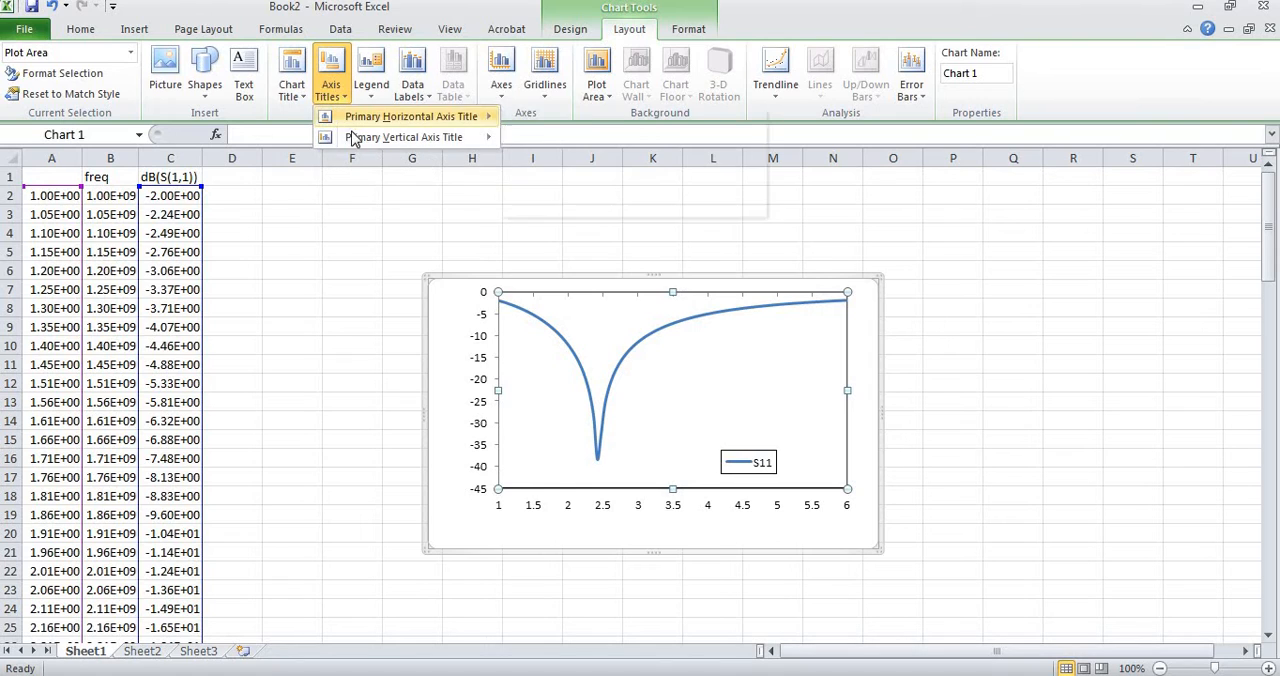
{"action": "mouse_move", "coordinate": [357, 143]}
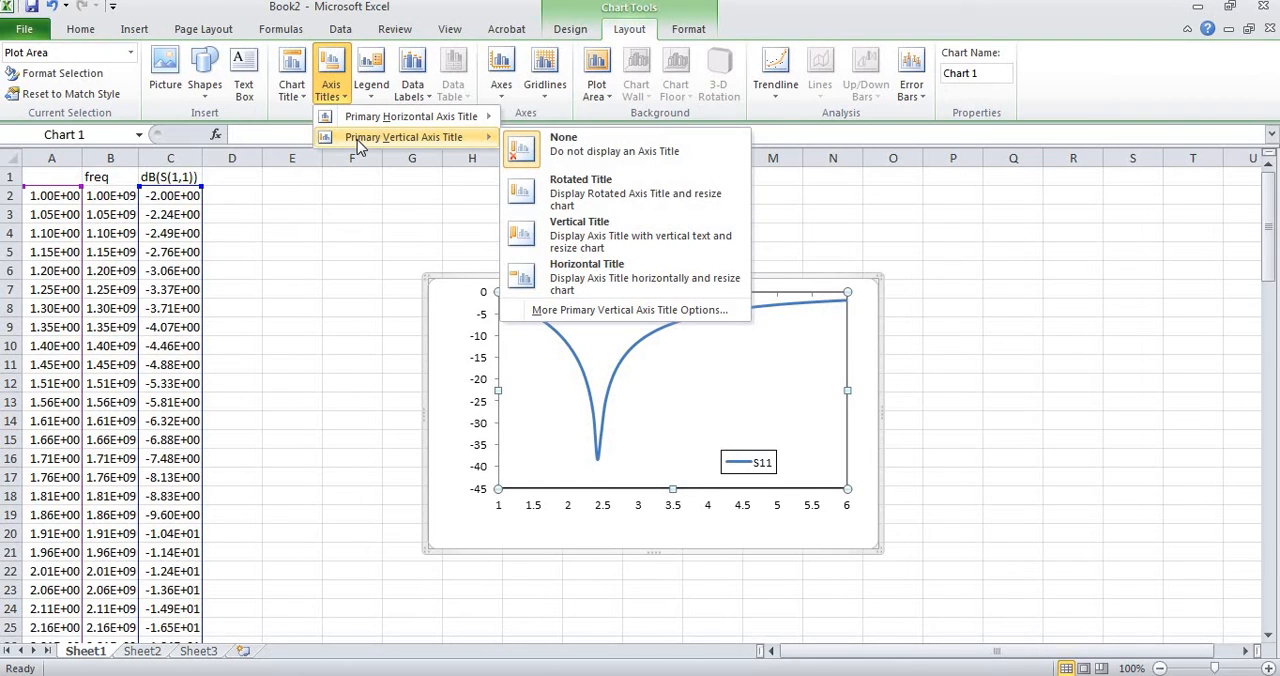
{"action": "mouse_move", "coordinate": [373, 118]}
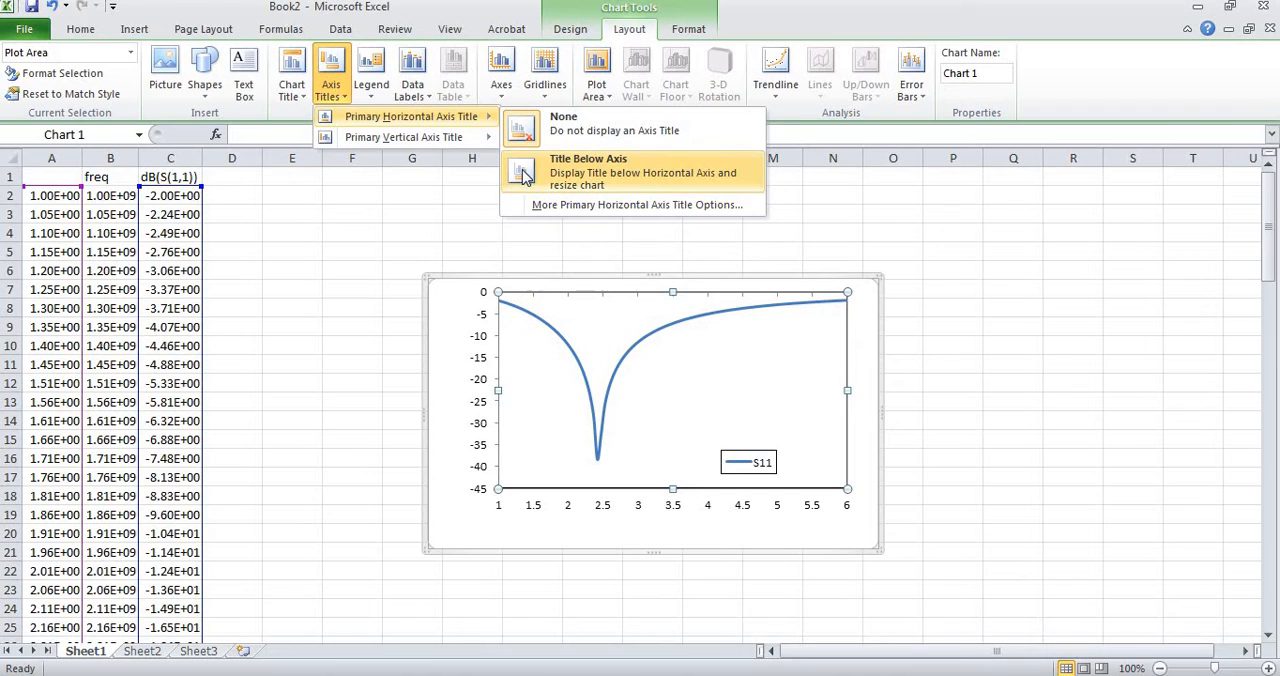
{"action": "left_click", "coordinate": [578, 180]}
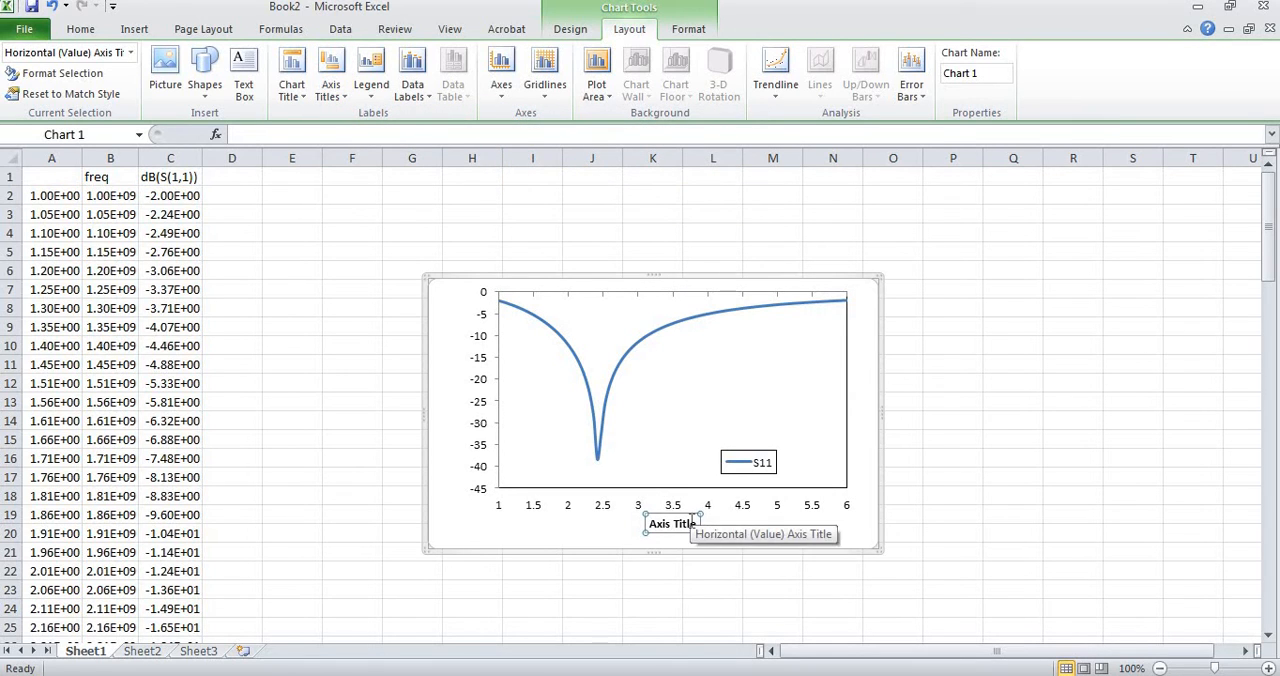
Replace the horizontal axis title's placeholder text with GHz.
{"action": "double_click", "coordinate": [690, 524]}
{"action": "key", "text": "BackSpace"}
{"action": "key", "text": "BackSpace"}
{"action": "key", "text": "BackSpace"}
{"action": "key", "text": "BackSpace"}
{"action": "key", "text": "BackSpace"}
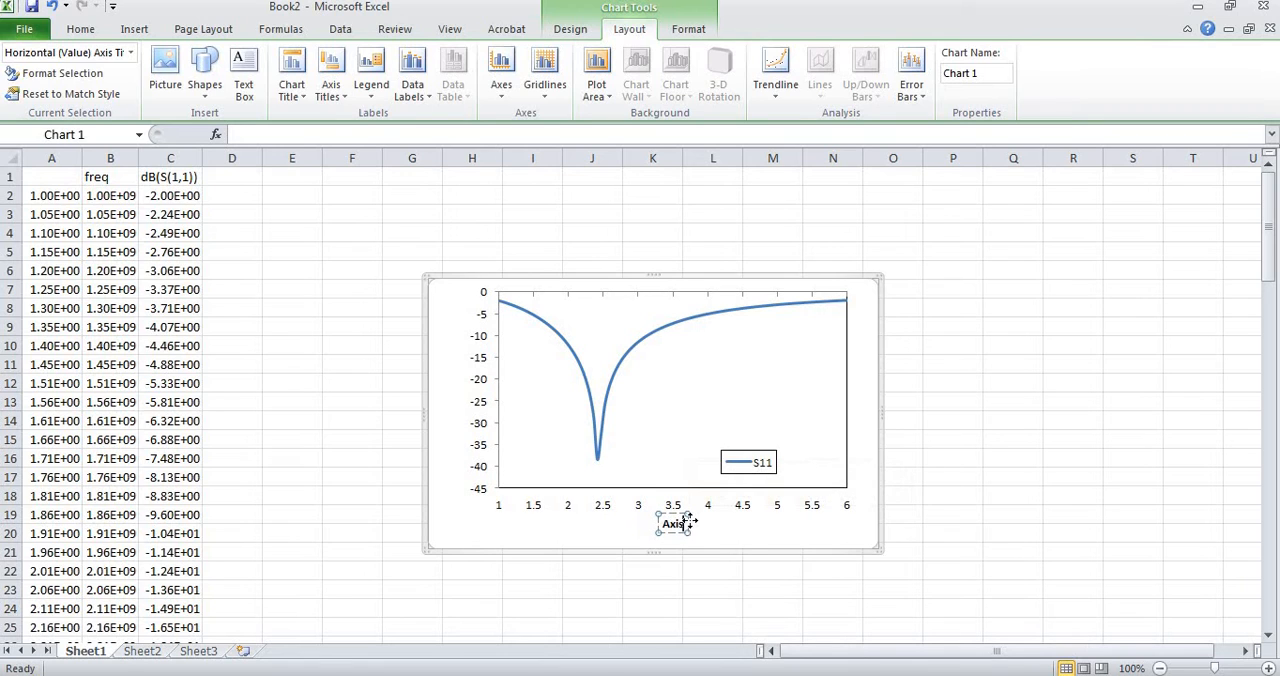
{"action": "key", "text": "BackSpace"}
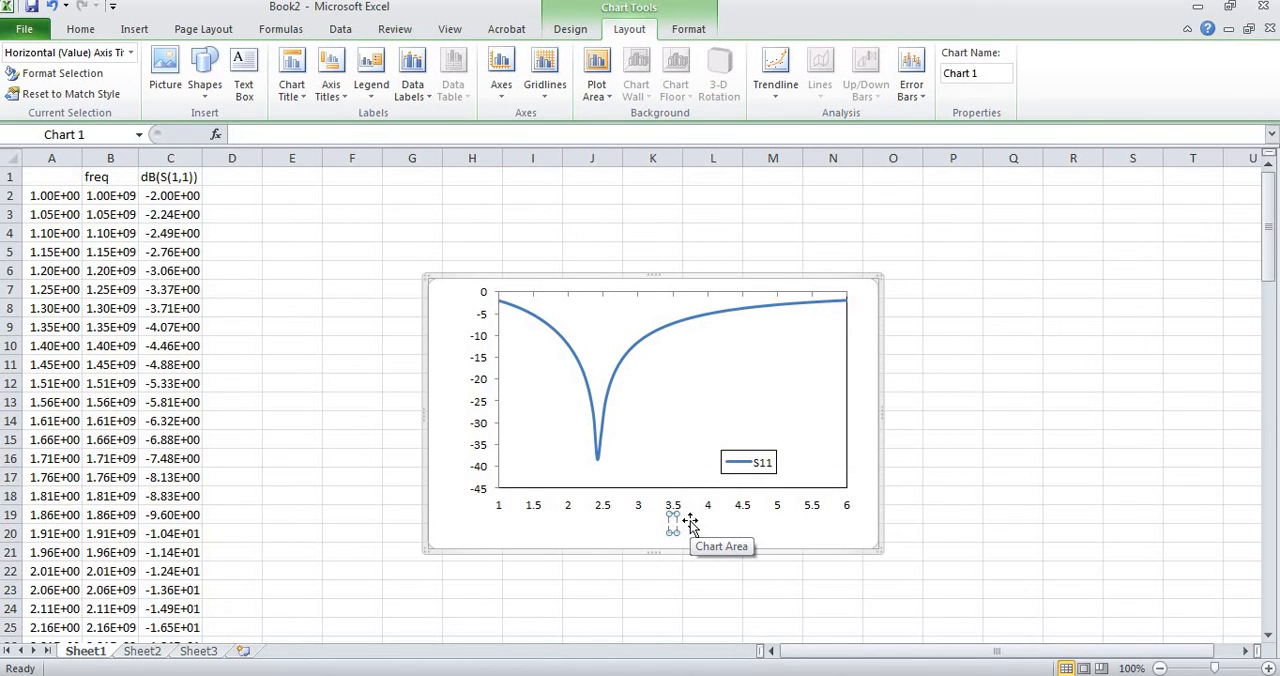
{"action": "type", "text": "GHz"}
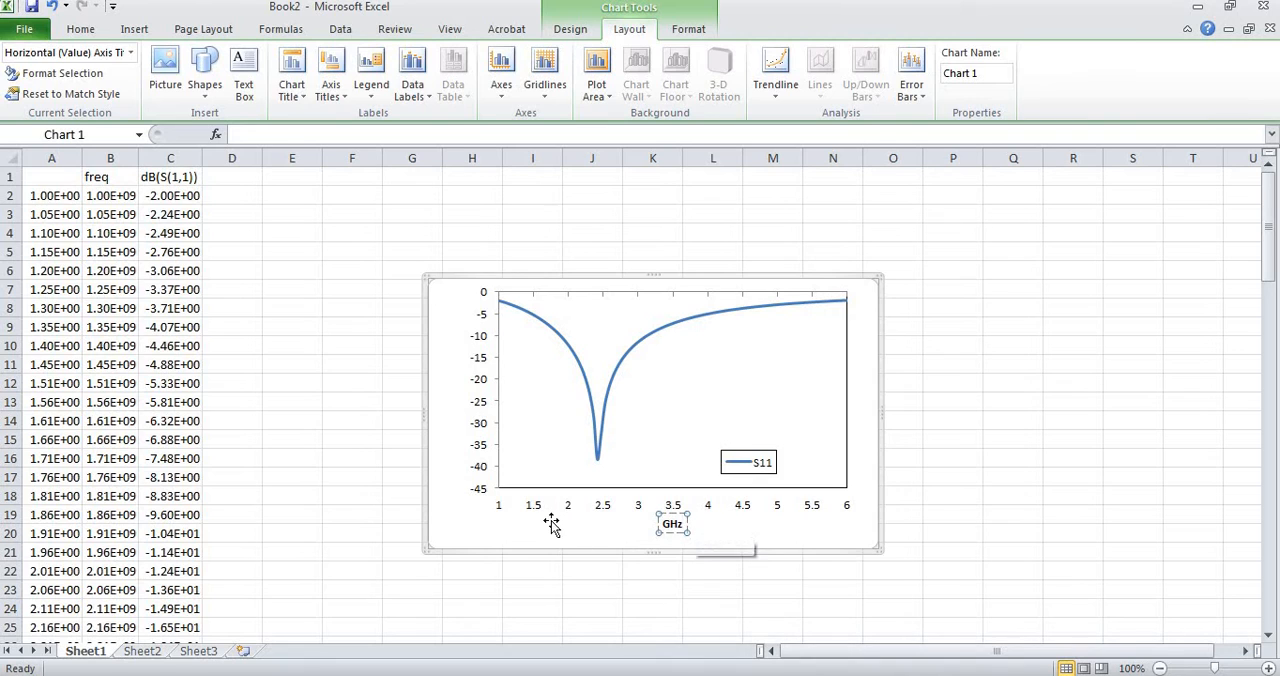
{"action": "left_click", "coordinate": [512, 494]}
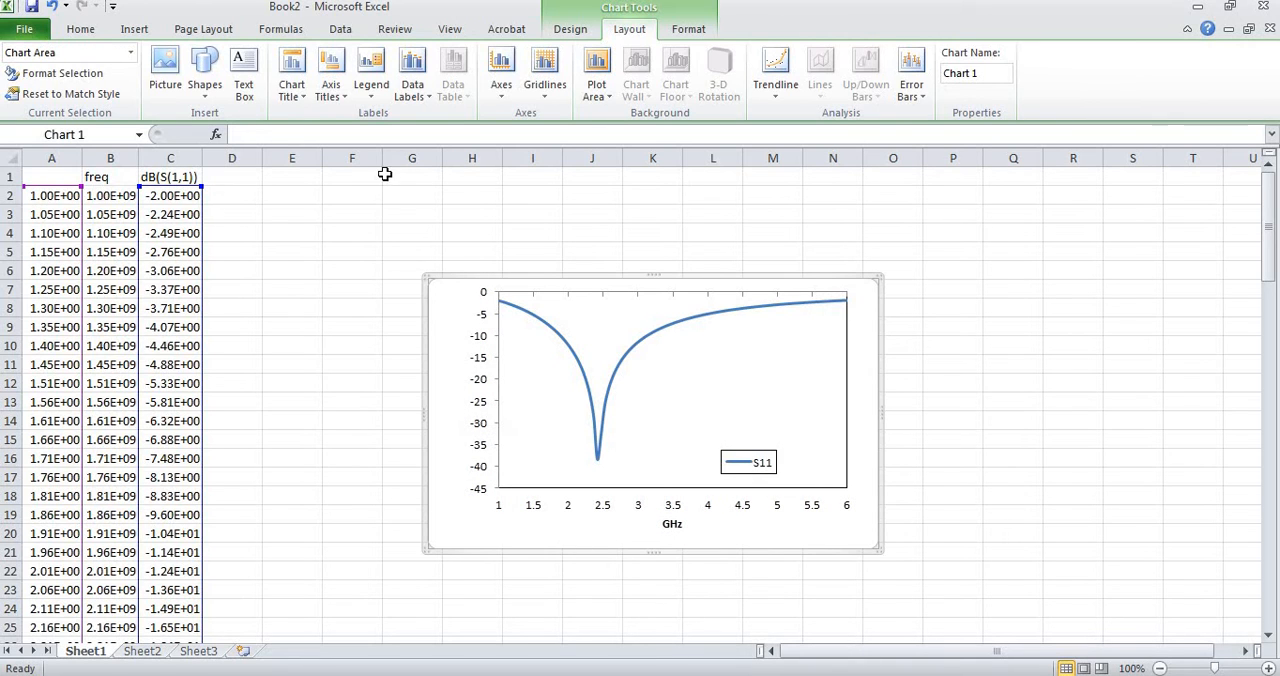
Add a rotated vertical axis title to the chart and replace its placeholder text with S.
{"action": "left_click", "coordinate": [337, 103]}
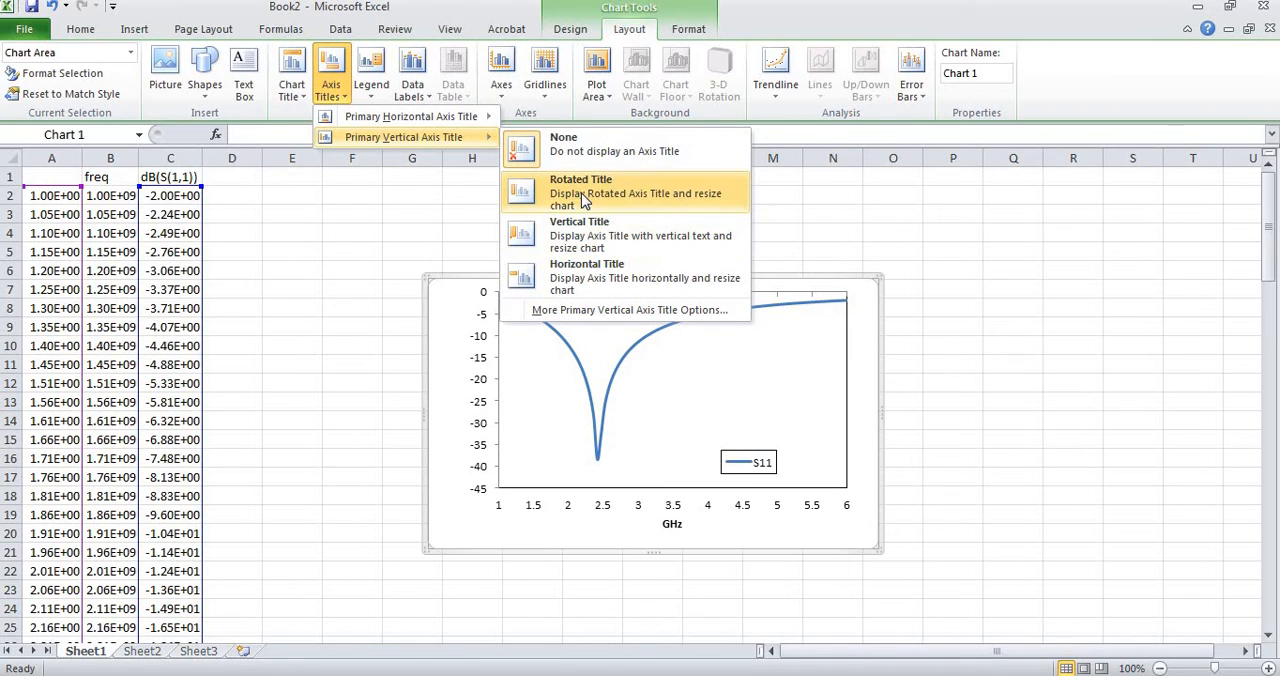
{"action": "left_click", "coordinate": [585, 199]}
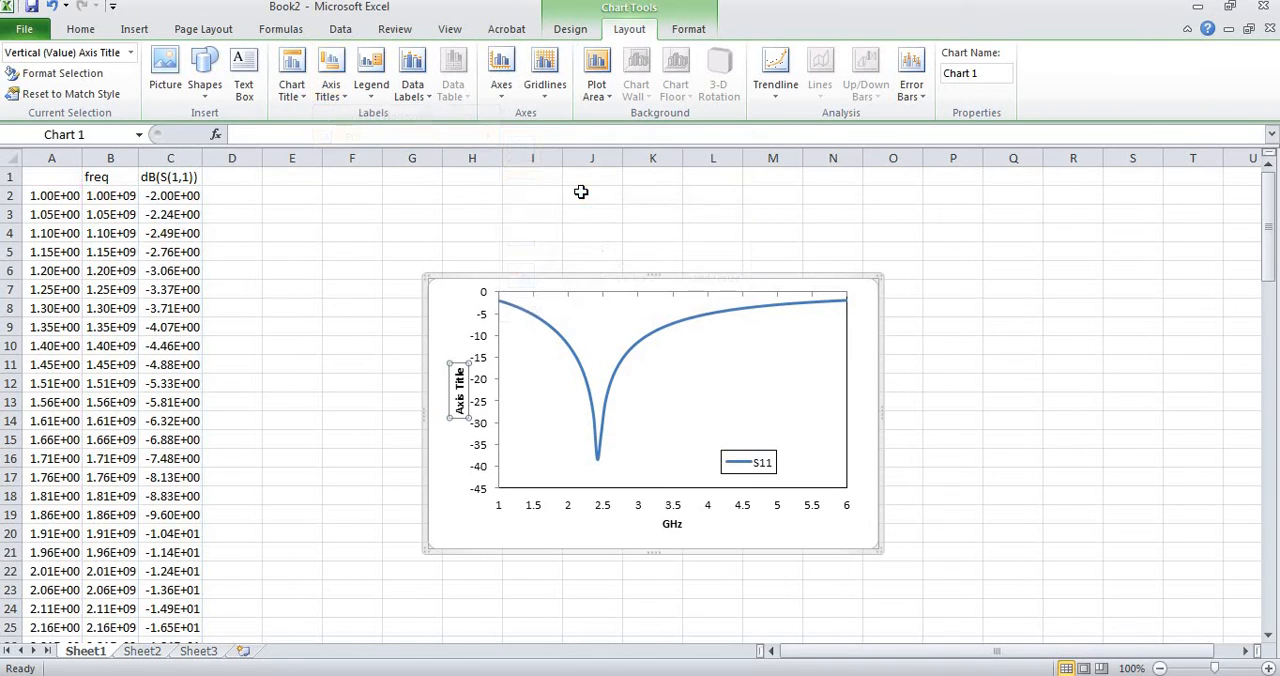
{"action": "left_click", "coordinate": [460, 372]}
{"action": "key", "text": "BackSpace"}
{"action": "key", "text": "BackSpace"}
{"action": "key", "text": "BackSpace"}
{"action": "key", "text": "BackSpace"}
{"action": "key", "text": "BackSpace"}
{"action": "key", "text": "BackSpace"}
{"action": "key", "text": "BackSpace"}
{"action": "key", "text": "BackSpace"}
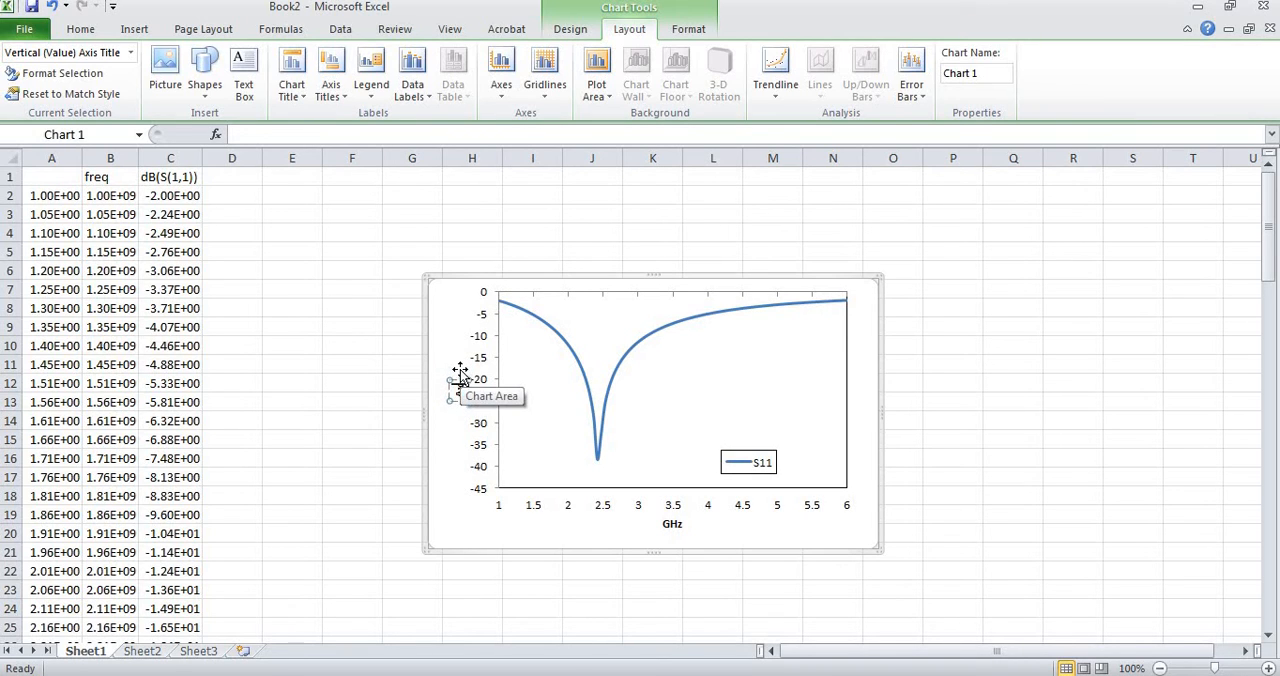
{"action": "key", "text": "BackSpace"}
{"action": "key", "text": "BackSpace"}
{"action": "type", "text": "d"}
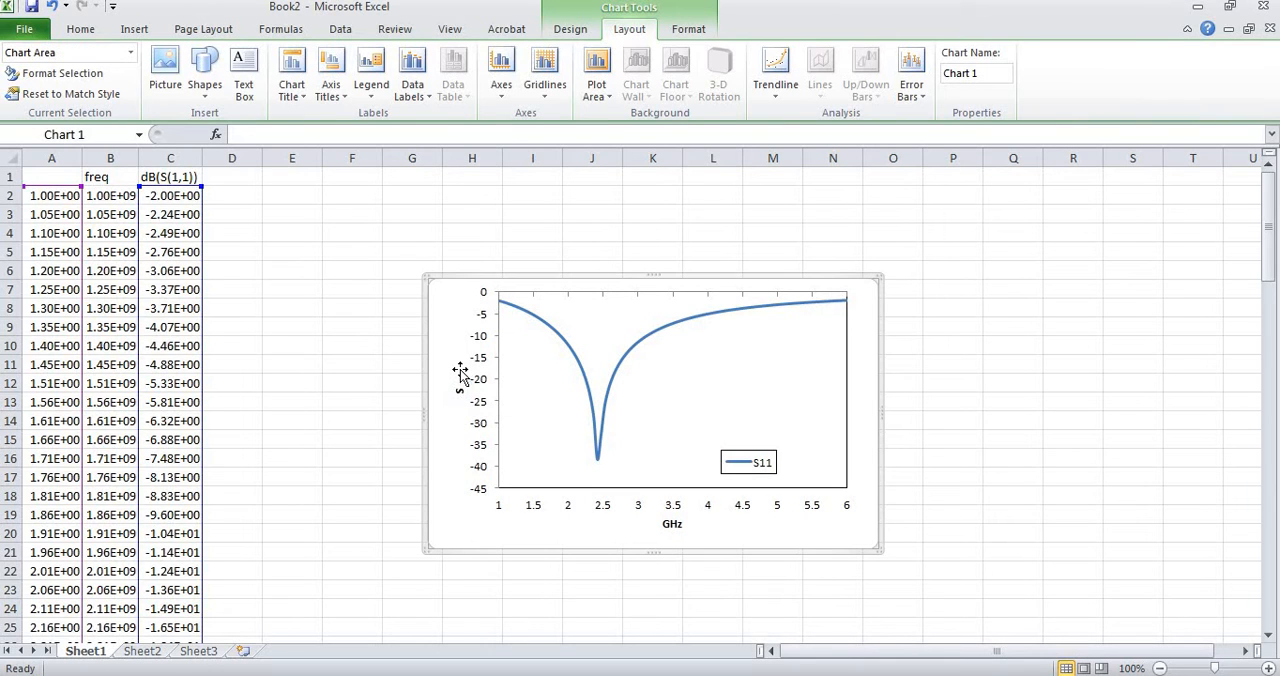
{"action": "double_click", "coordinate": [458, 390]}
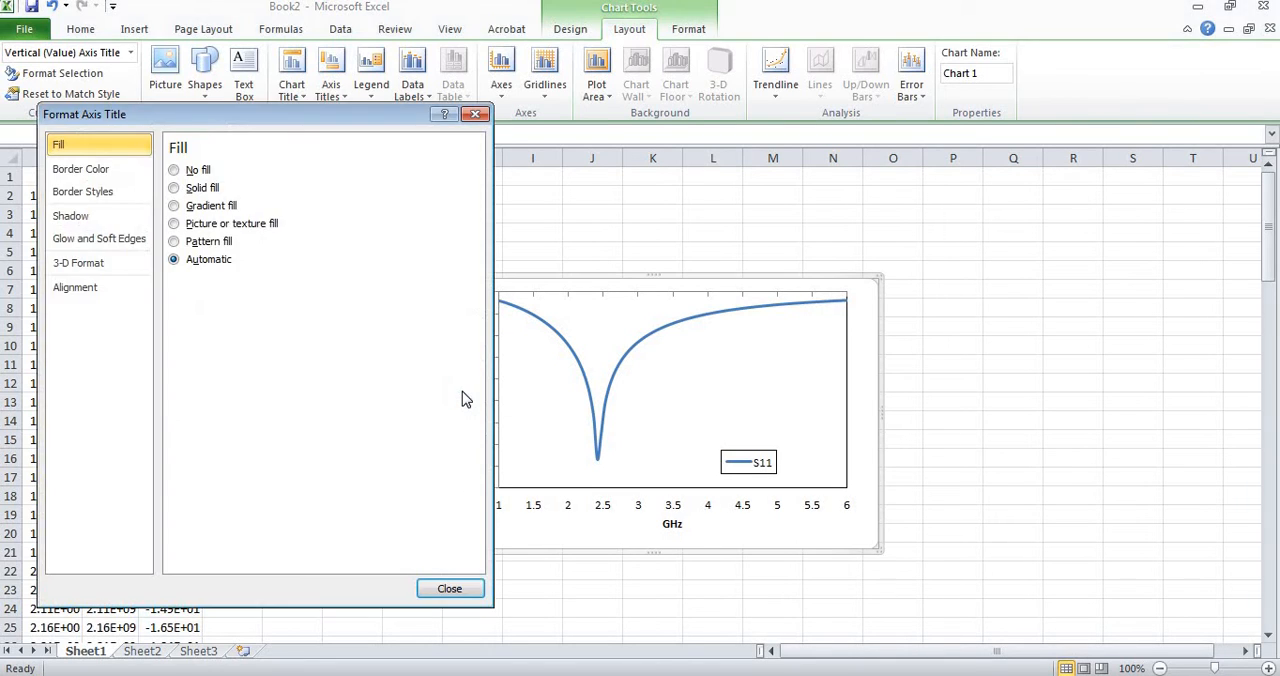
{"action": "left_click", "coordinate": [452, 588]}
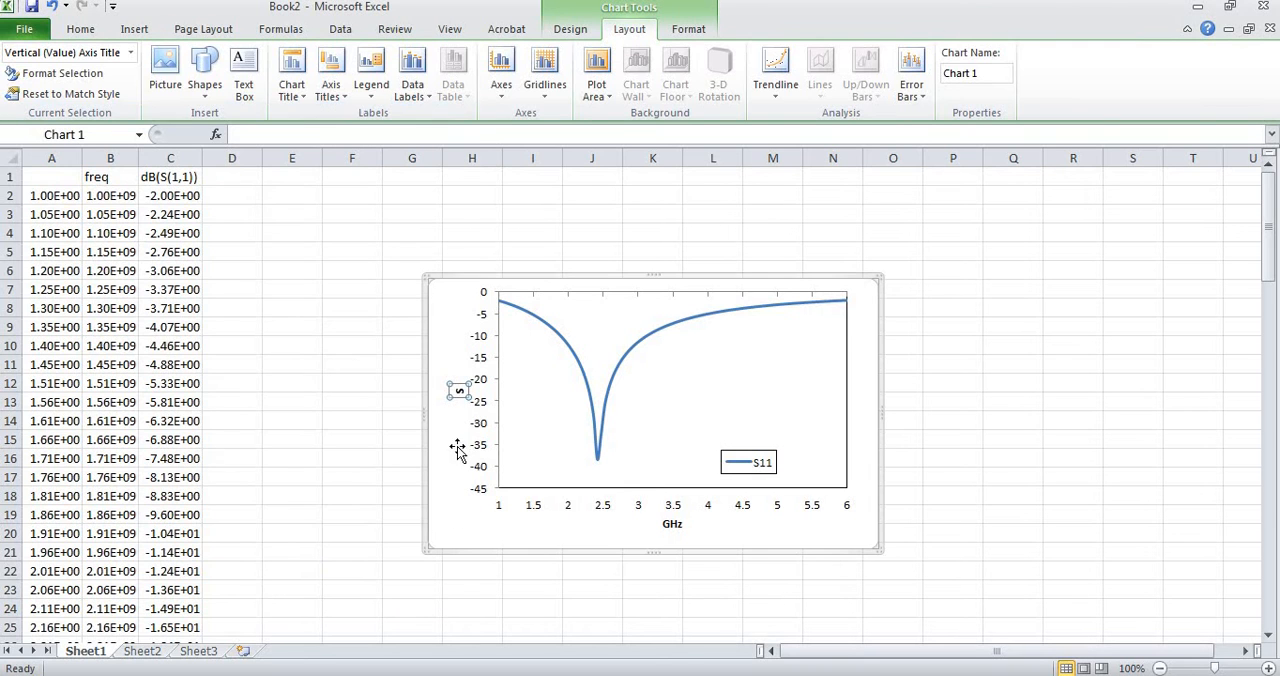
{"action": "type", "text": "ok"}
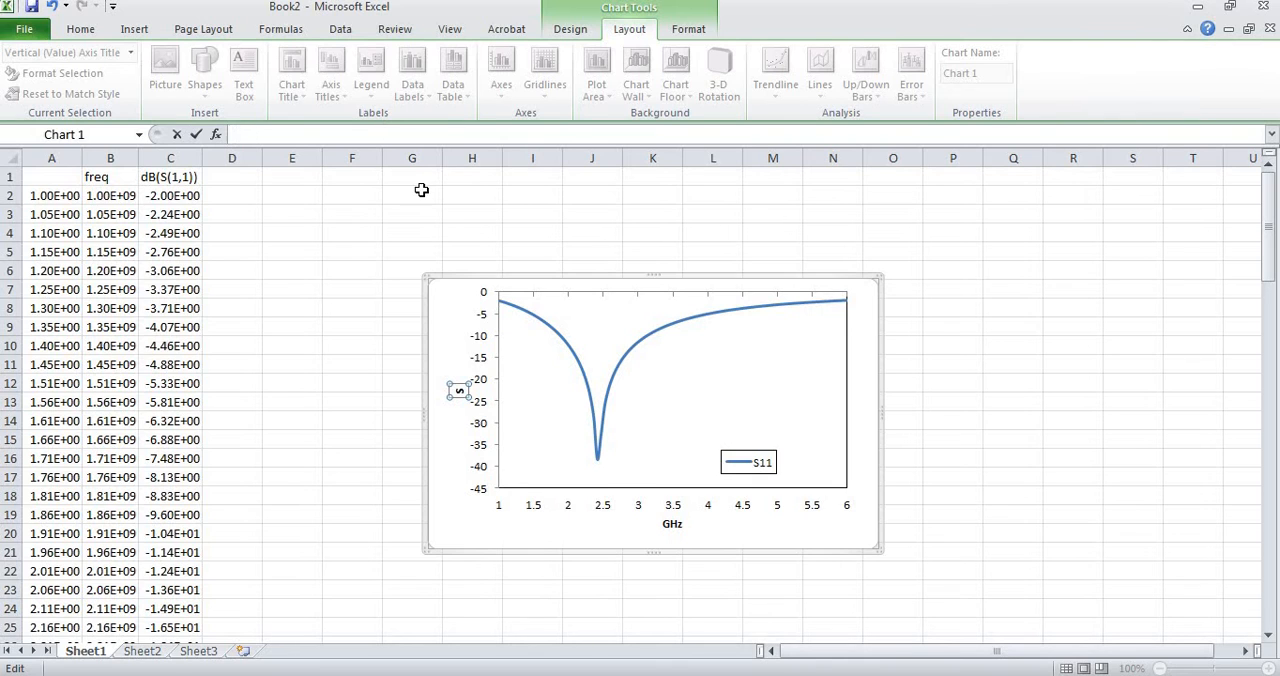
Extend the vertical axis title's text to "S paramter (dB)".
{"action": "left_click", "coordinate": [458, 390]}
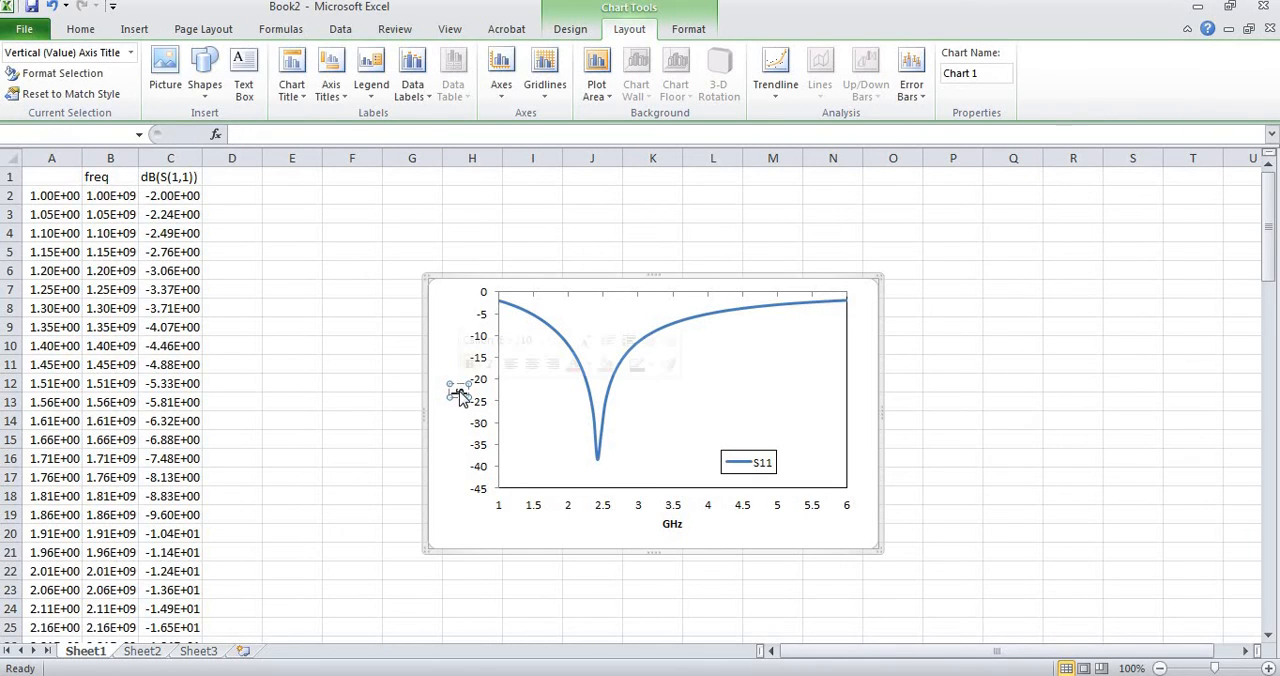
{"action": "type", "text": "S"}
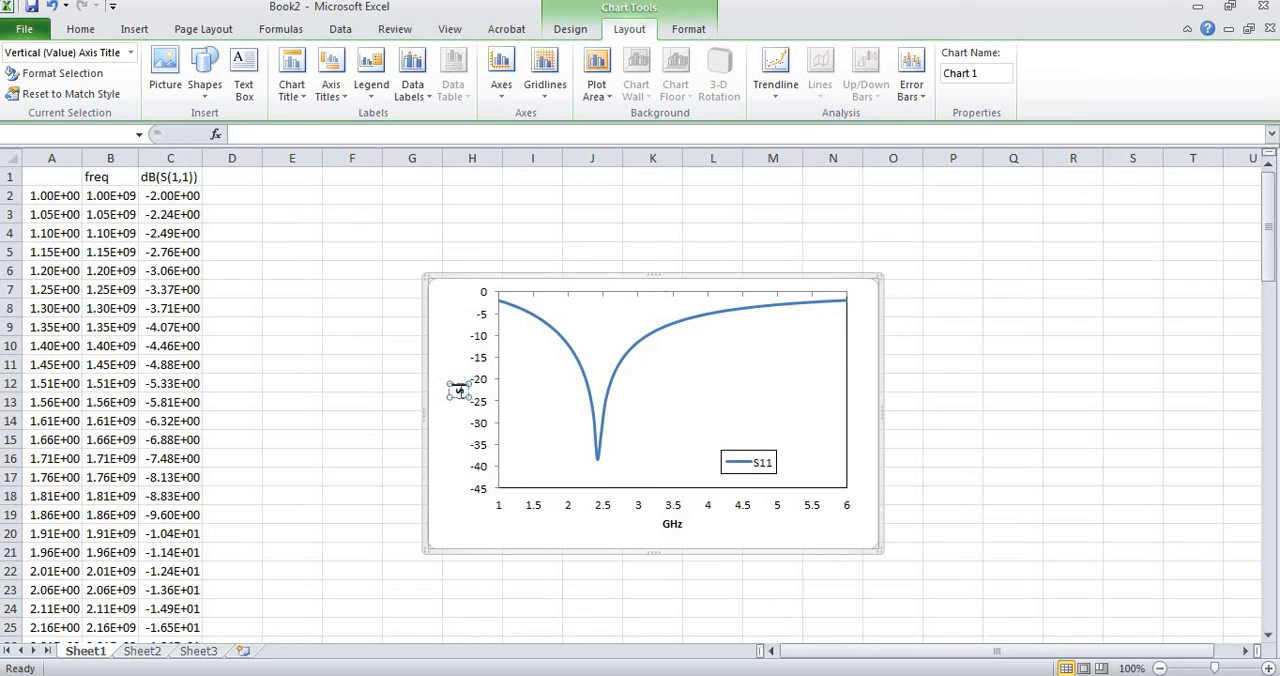
{"action": "type", "text": " parameter"}
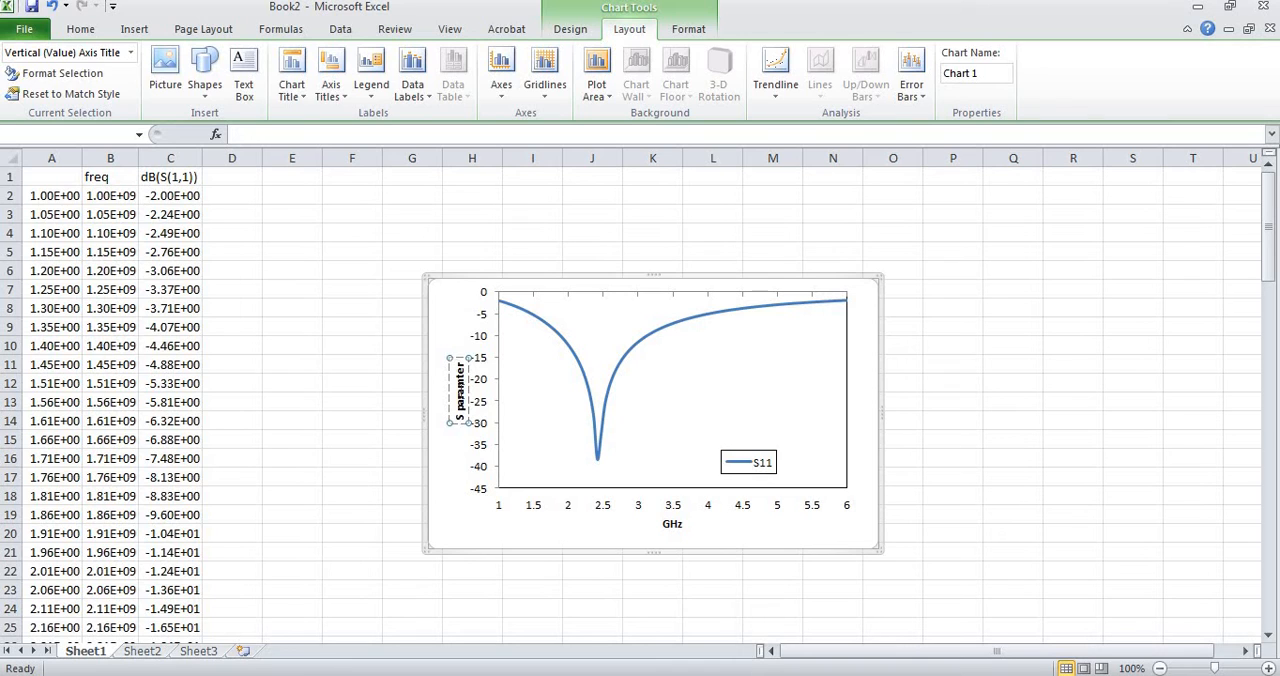
{"action": "type", "text": " (d"}
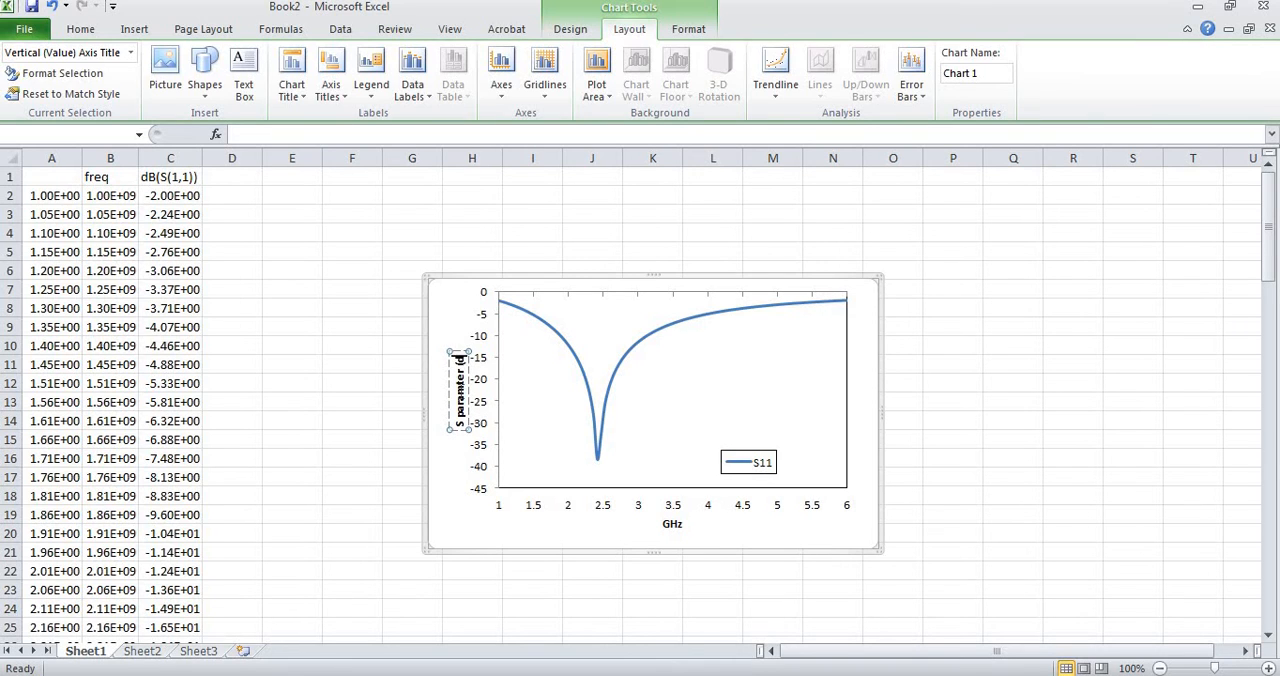
{"action": "type", "text": "B)"}
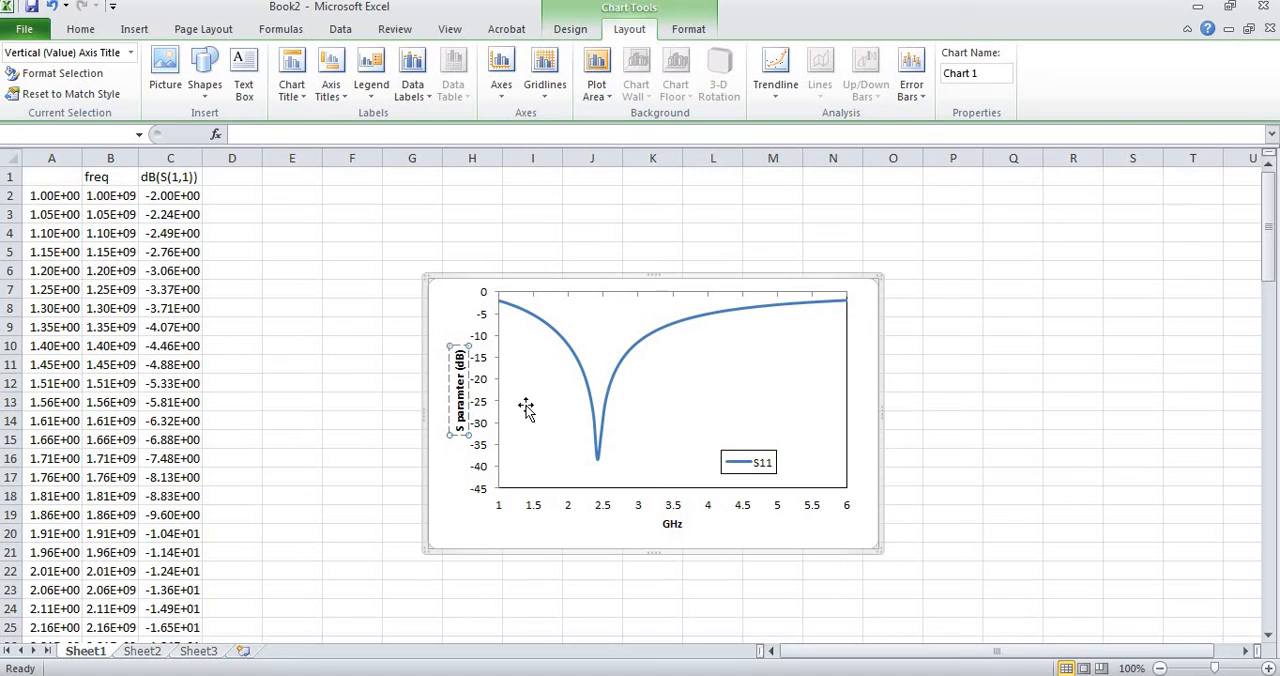
{"action": "left_click", "coordinate": [449, 512]}
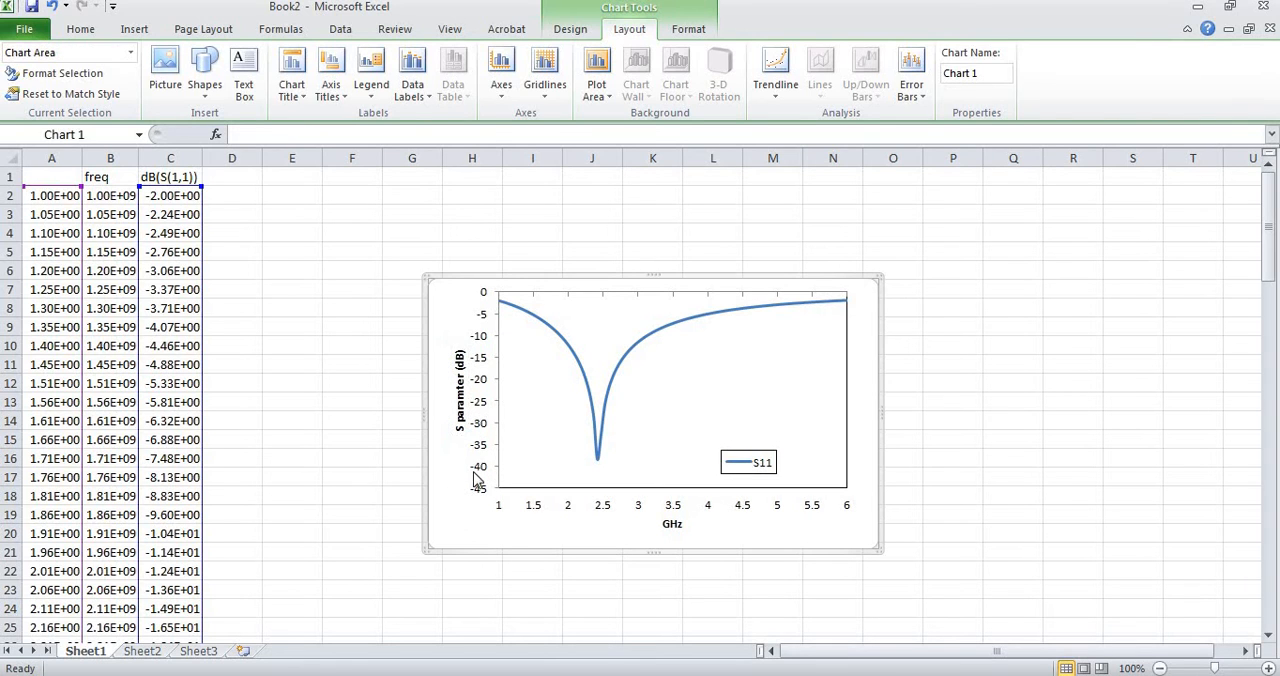
Correct the wording of the vertical axis title to "S ParameterS (dB)".
{"action": "double_click", "coordinate": [460, 418]}
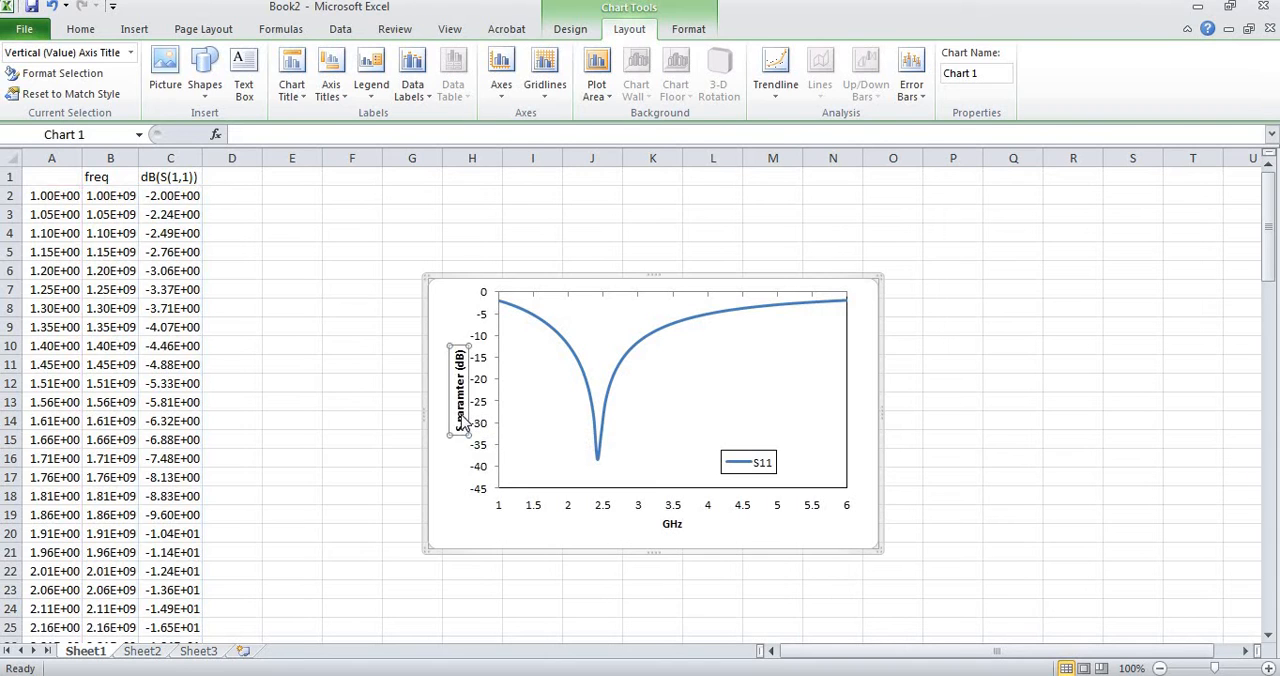
{"action": "left_click", "coordinate": [450, 590]}
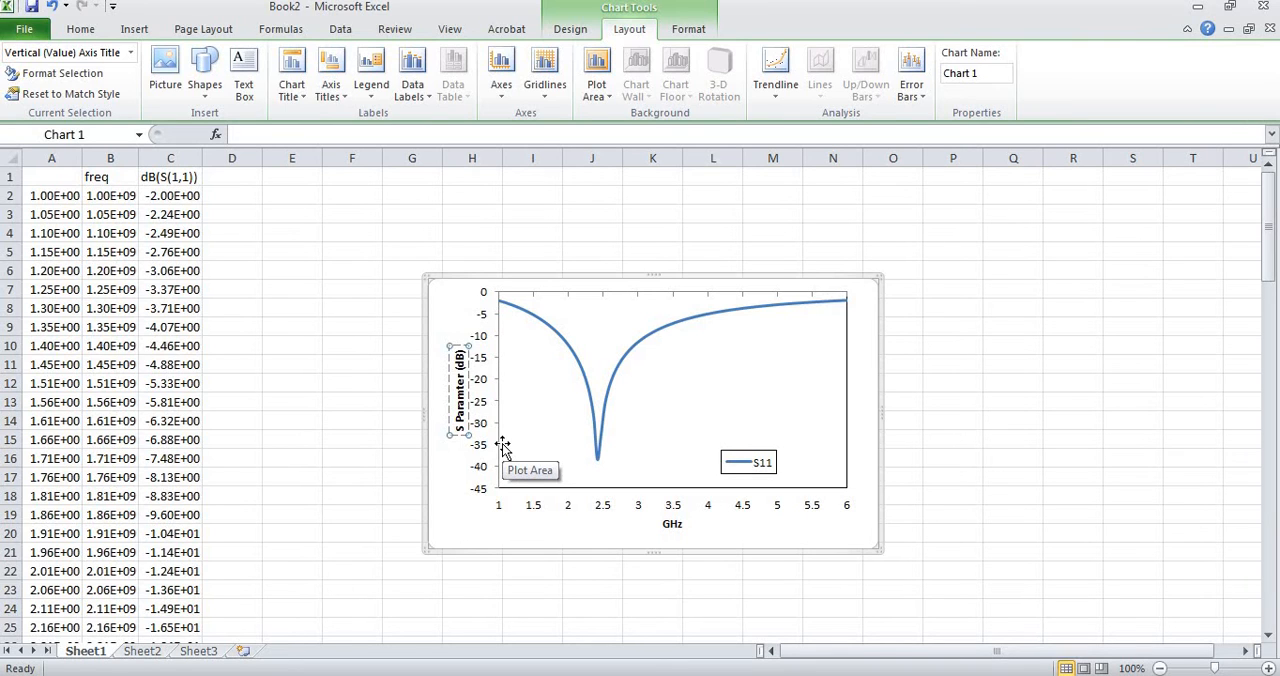
{"action": "type", "text": "e"}
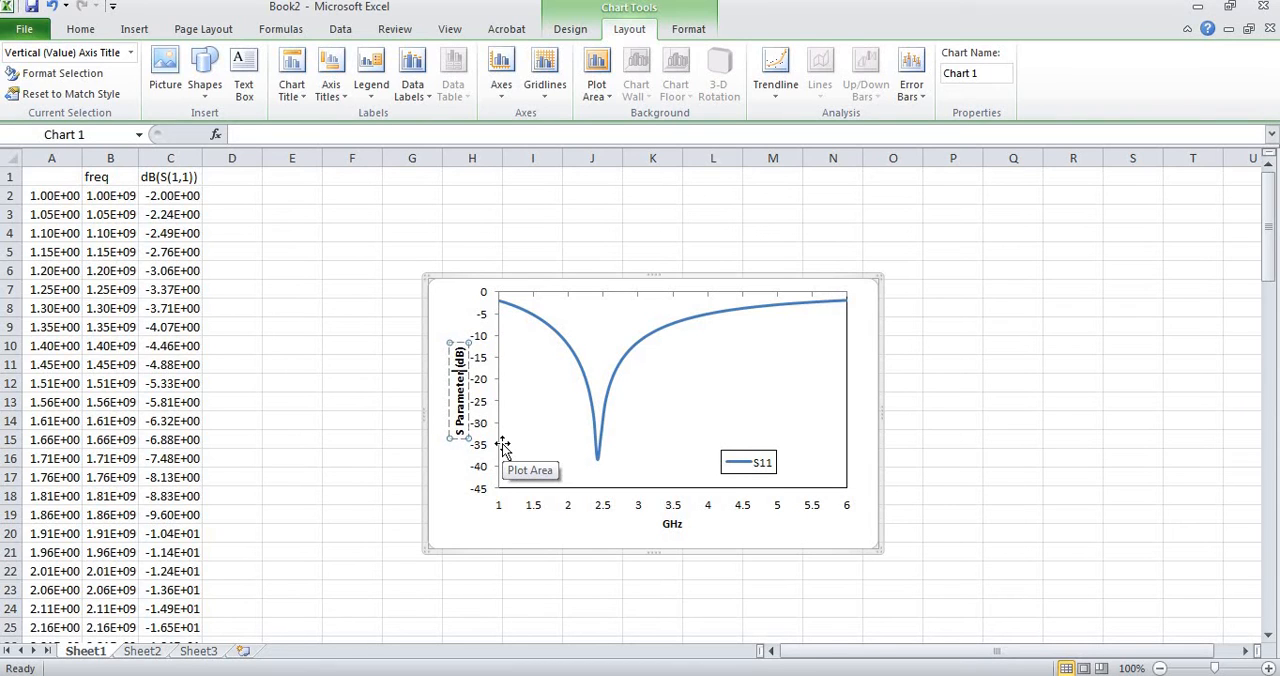
{"action": "type", "text": " S"}
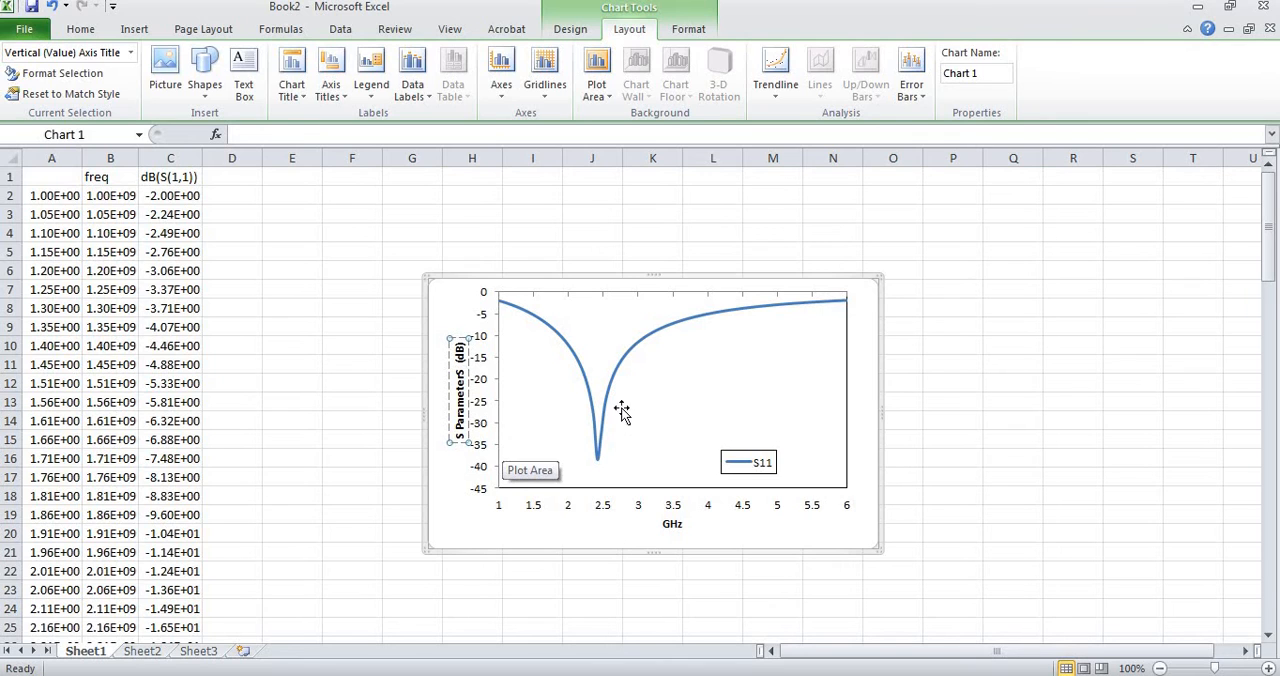
{"action": "left_click", "coordinate": [450, 300]}
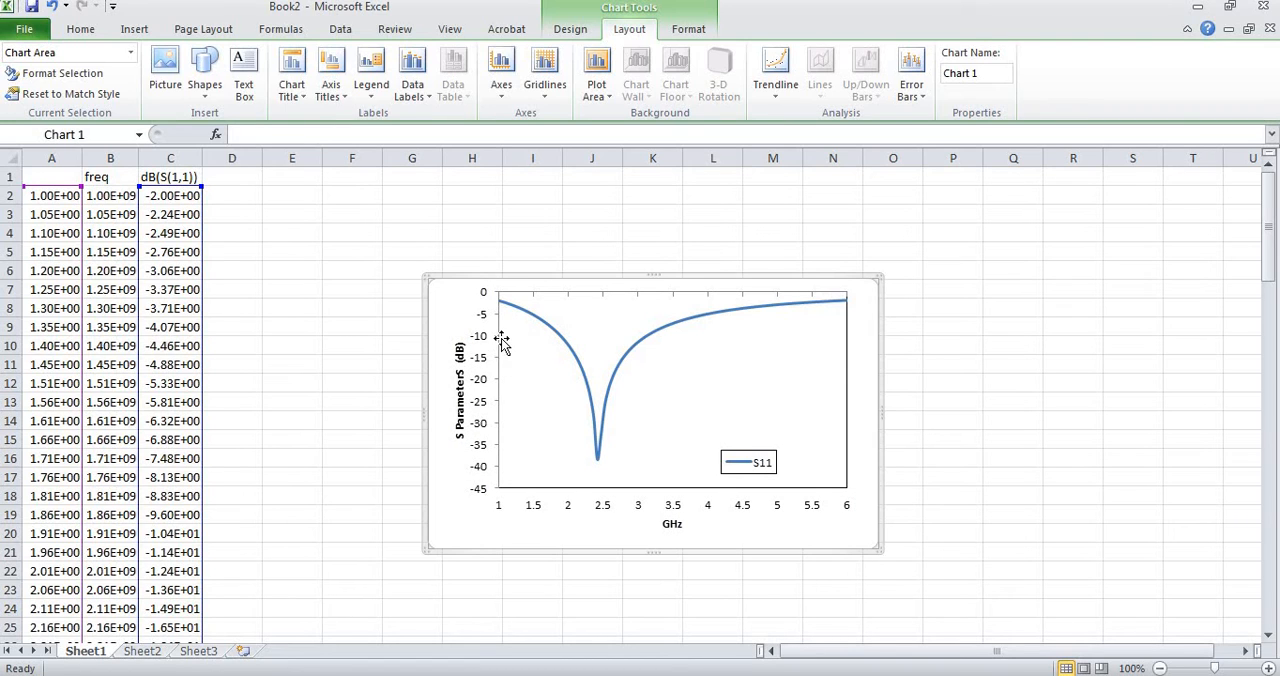
Draw a straight horizontal line about 3.88" long across the full width of the plot area at the -10 level.
{"action": "left_click", "coordinate": [134, 30]}
{"action": "left_click", "coordinate": [201, 72]}
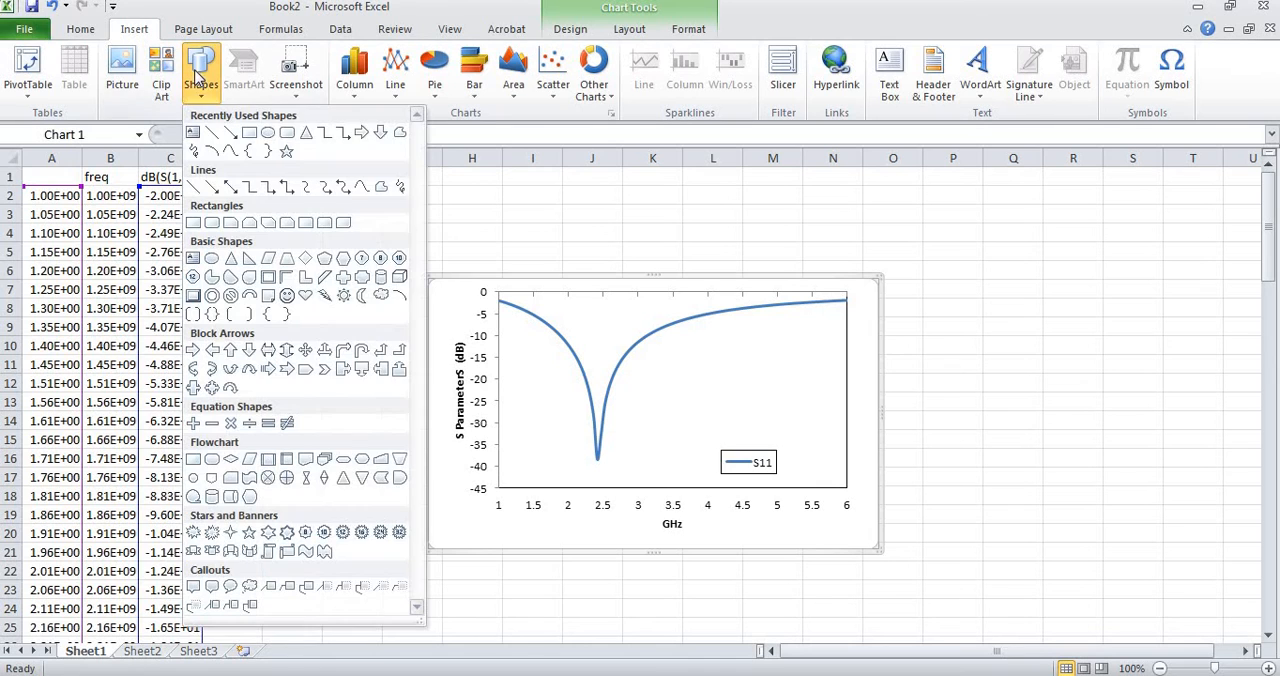
{"action": "left_click", "coordinate": [212, 132]}
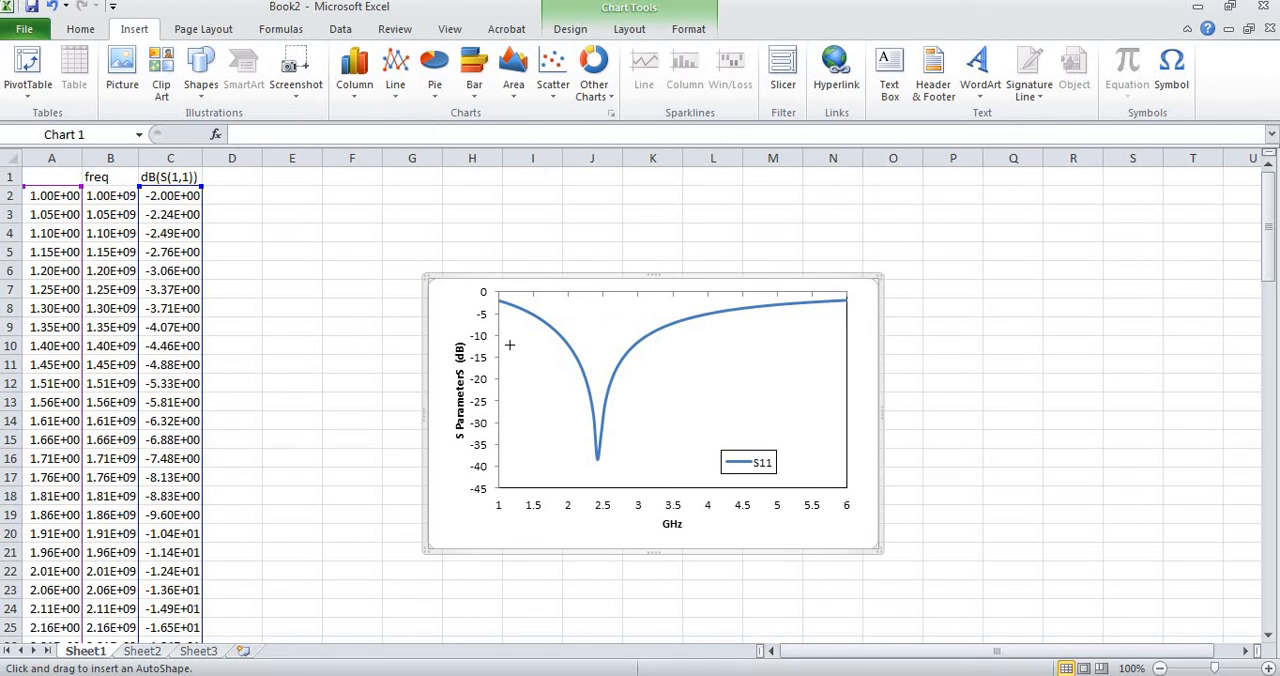
{"action": "mouse_move", "coordinate": [499, 334]}
{"action": "left_mouse_down"}
{"action": "mouse_move", "coordinate": [671, 335]}
{"action": "mouse_move", "coordinate": [803, 357]}
{"action": "mouse_move", "coordinate": [847, 336]}
{"action": "left_mouse_up"}
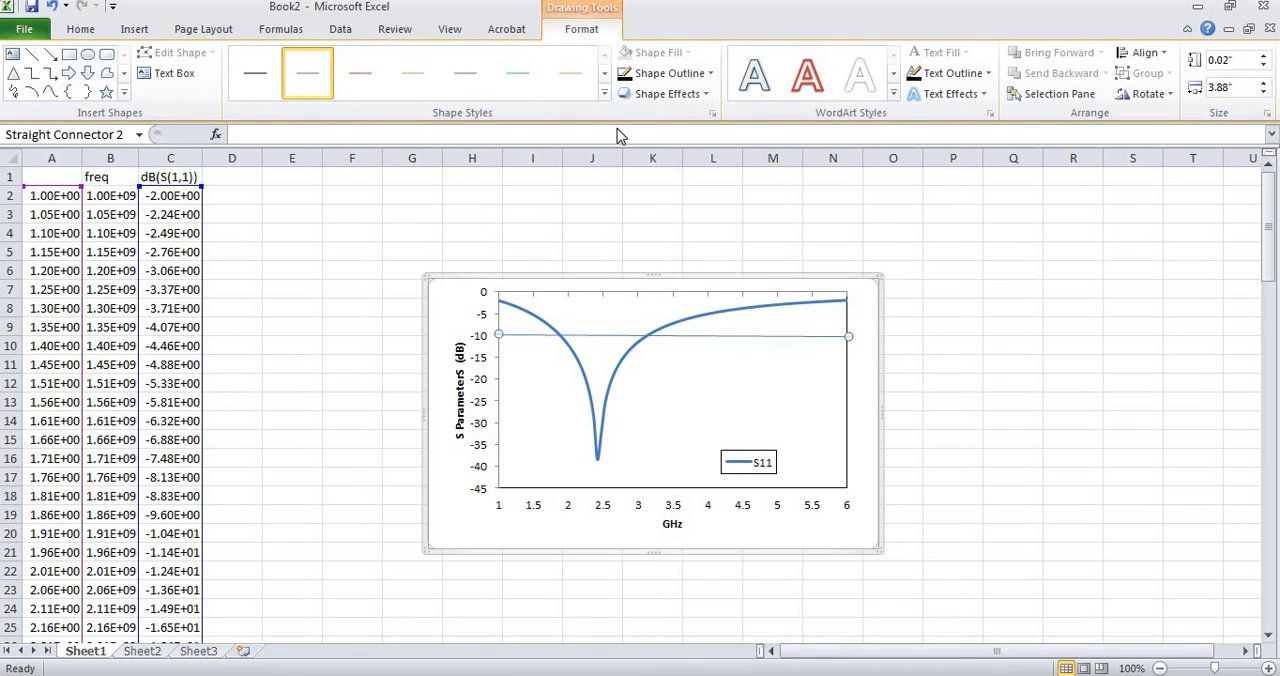
Style the line at the -10 level with the thicker black preset from the second row and a dashed outline.
{"action": "left_click", "coordinate": [604, 93]}
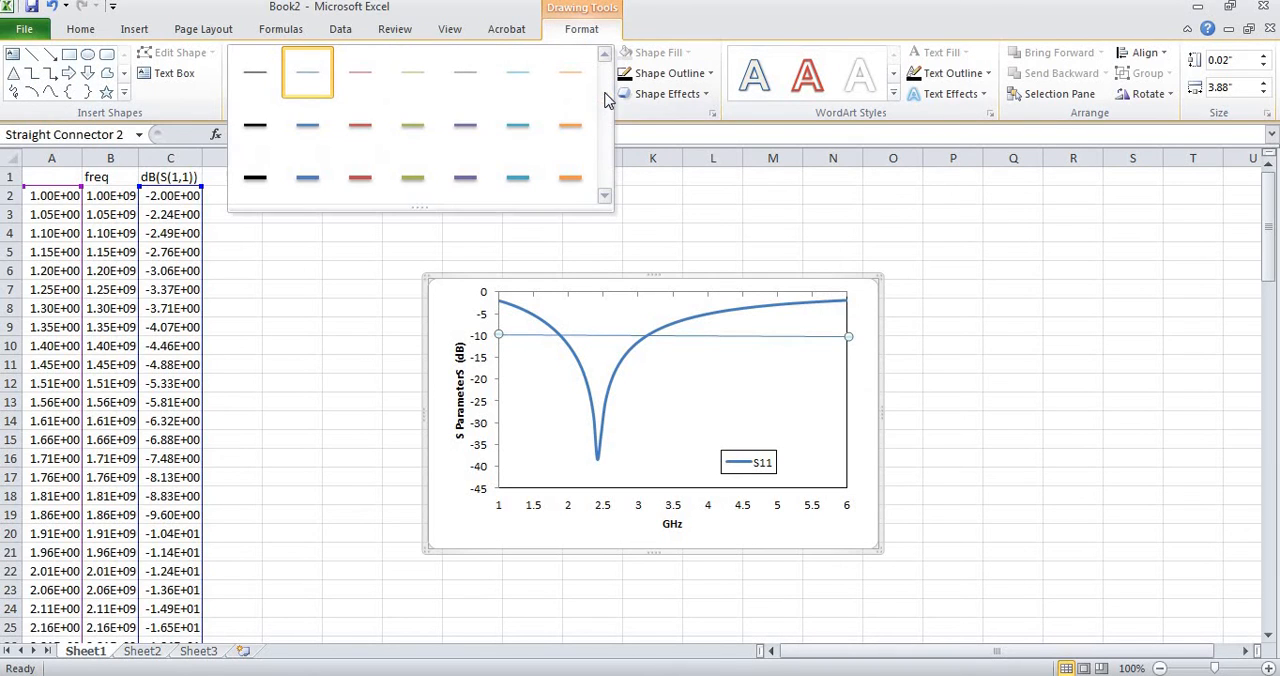
{"action": "left_click", "coordinate": [257, 125]}
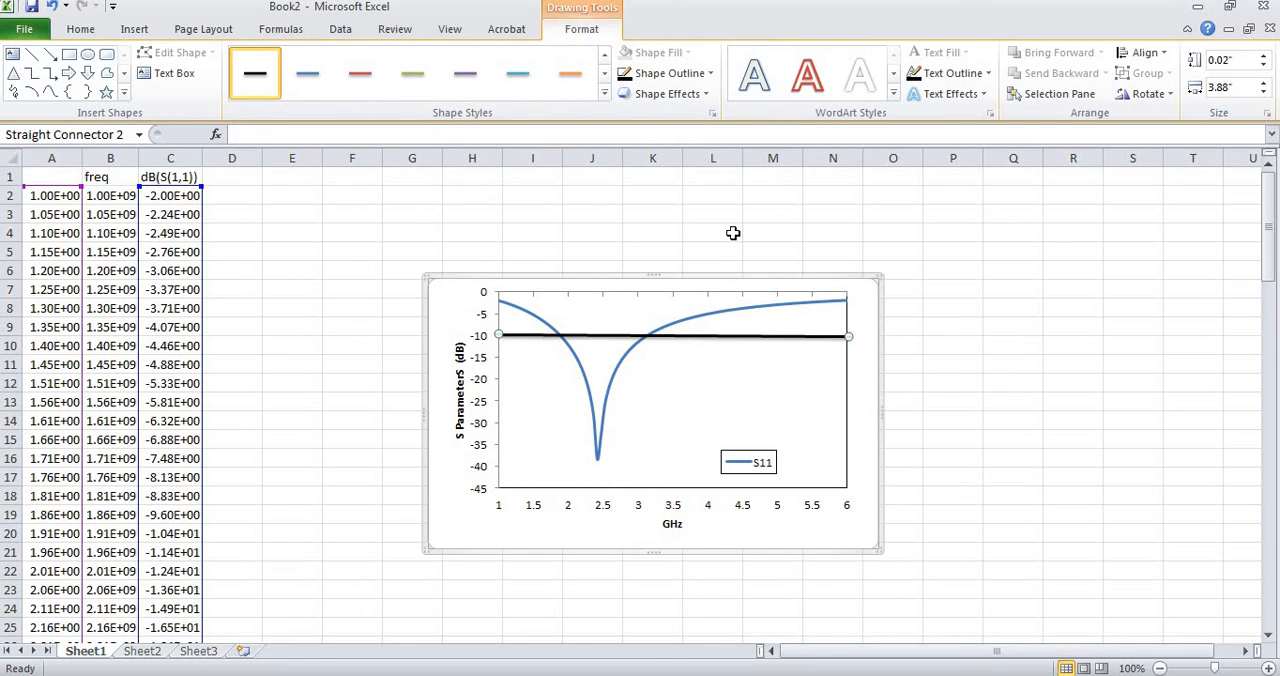
{"action": "right_click", "coordinate": [765, 338]}
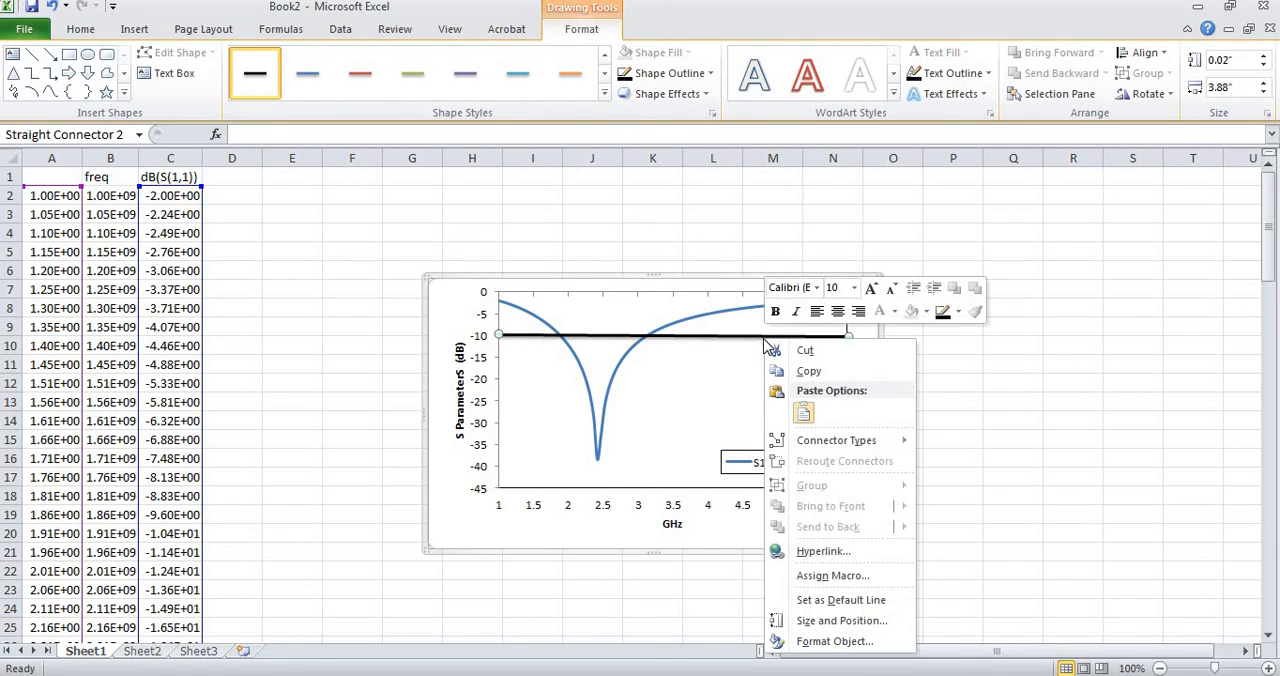
{"action": "left_click", "coordinate": [958, 311]}
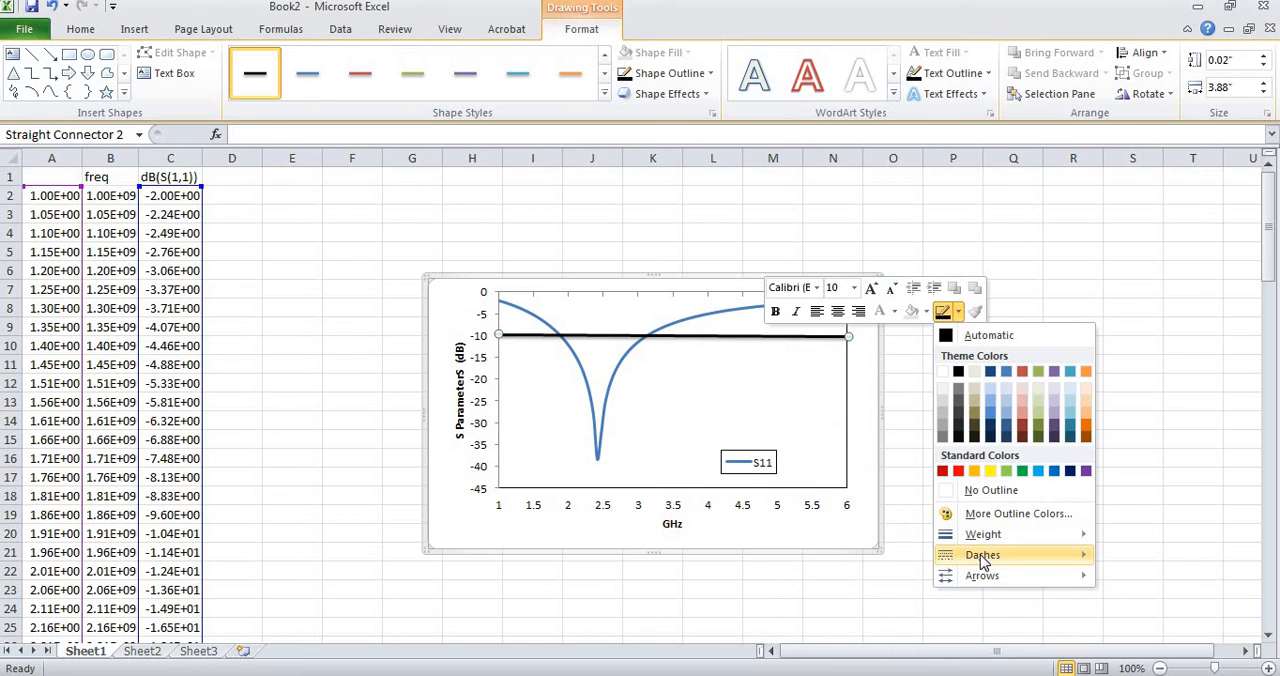
{"action": "mouse_move", "coordinate": [982, 556]}
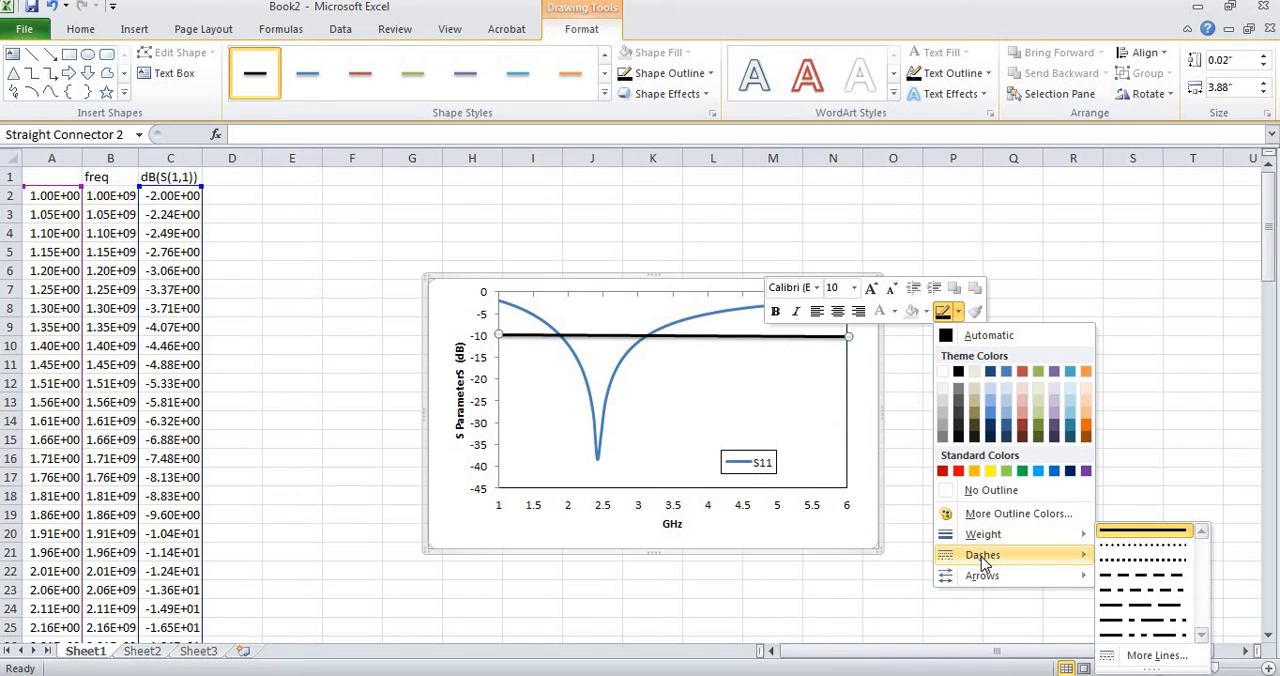
{"action": "left_click", "coordinate": [1150, 575]}
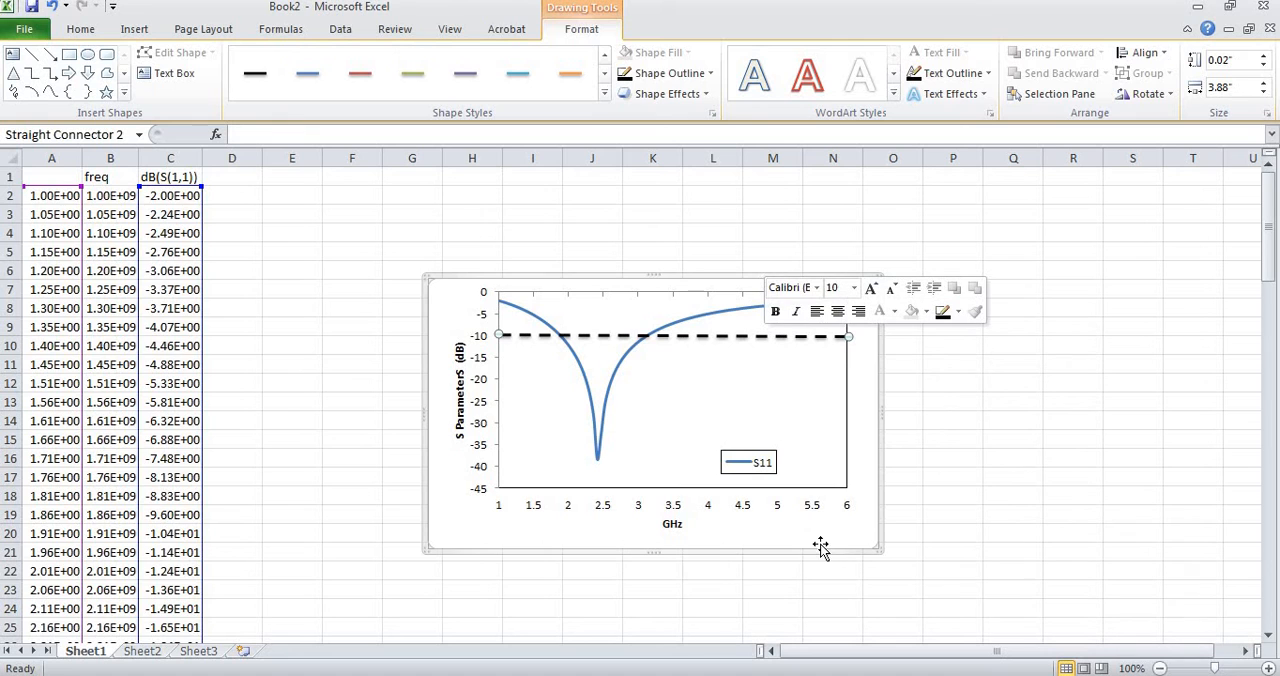
{"action": "left_click", "coordinate": [673, 524]}
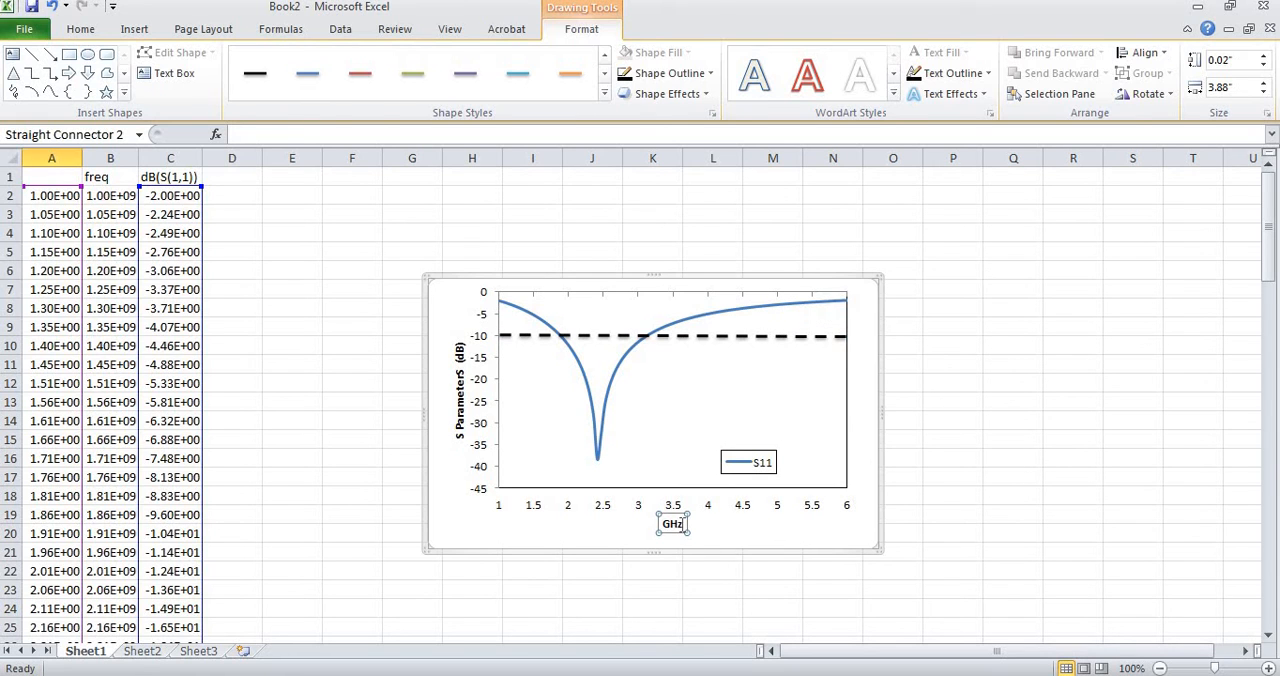
{"action": "left_click", "coordinate": [670, 527]}
{"action": "key", "text": "Left"}
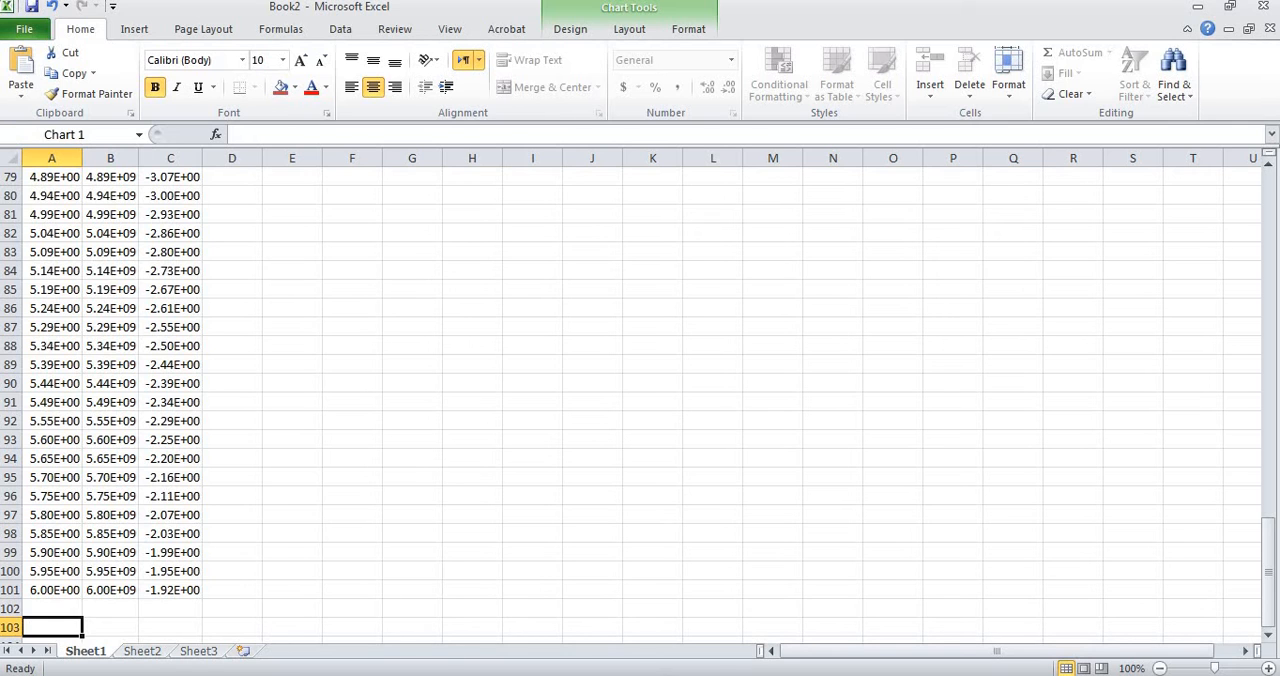
{"action": "key", "text": "alt+Tab"}
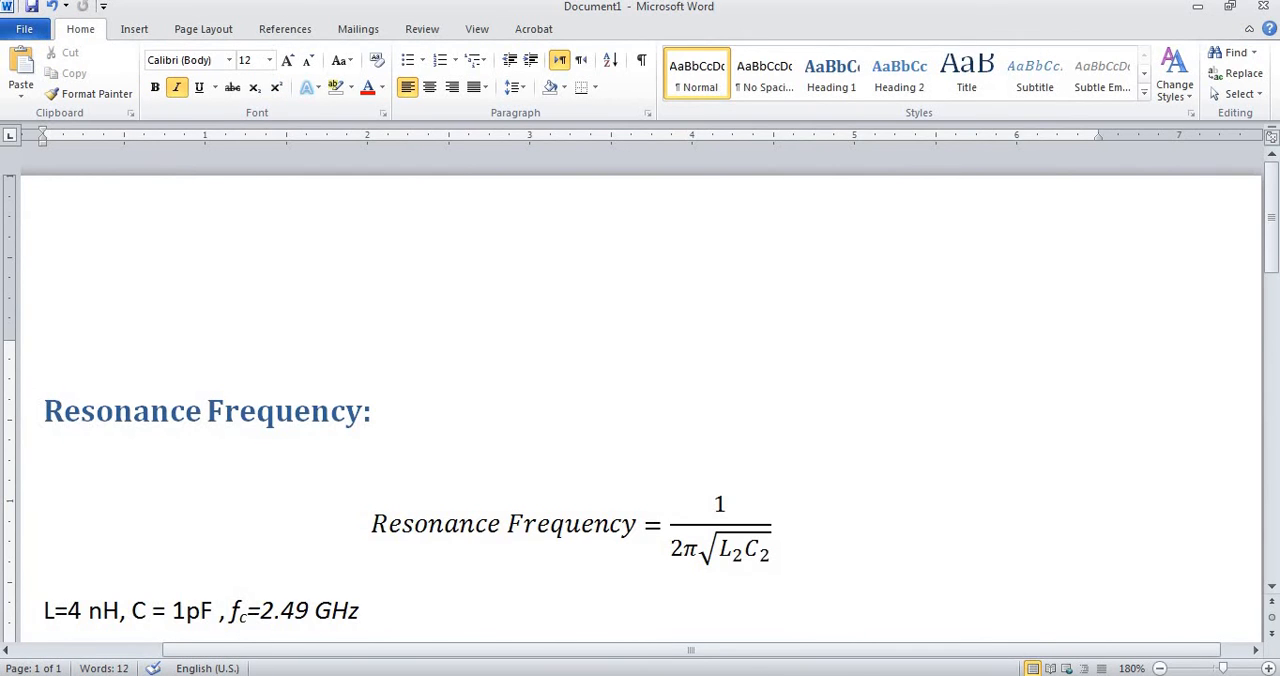
{"action": "key", "text": "alt+Tab"}
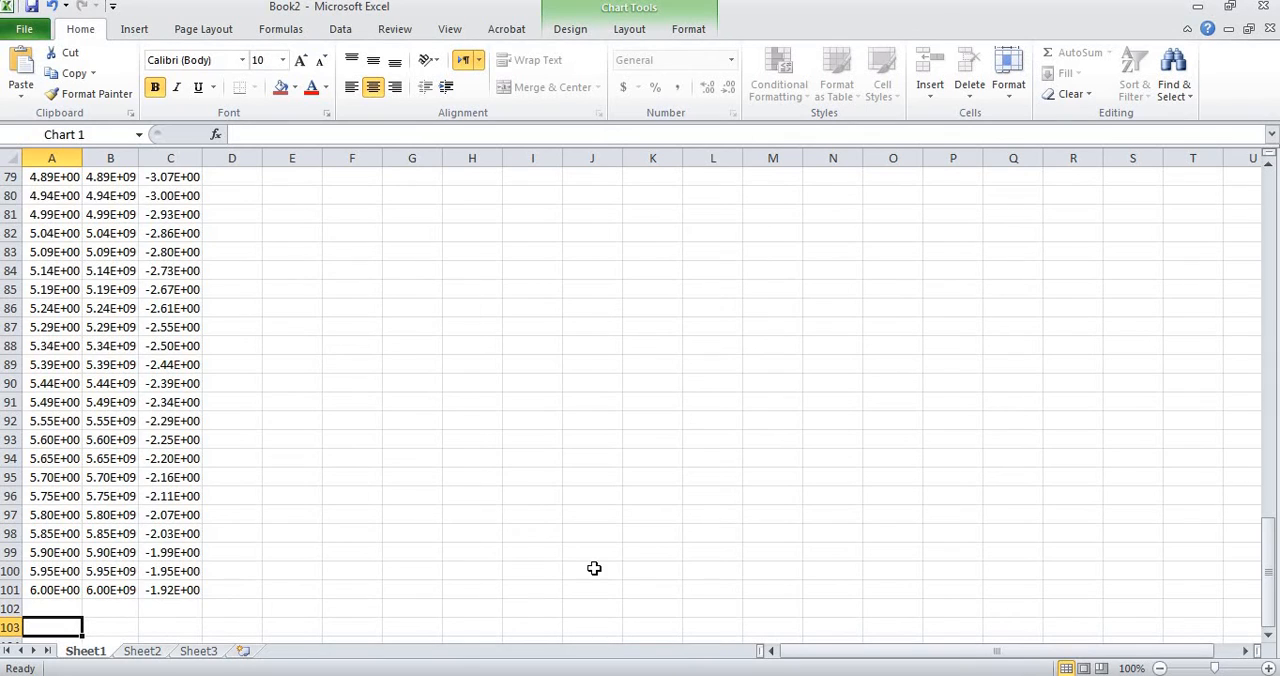
{"action": "left_click_drag", "start_coordinate": [1270, 572], "coordinate": [1266, 215]}
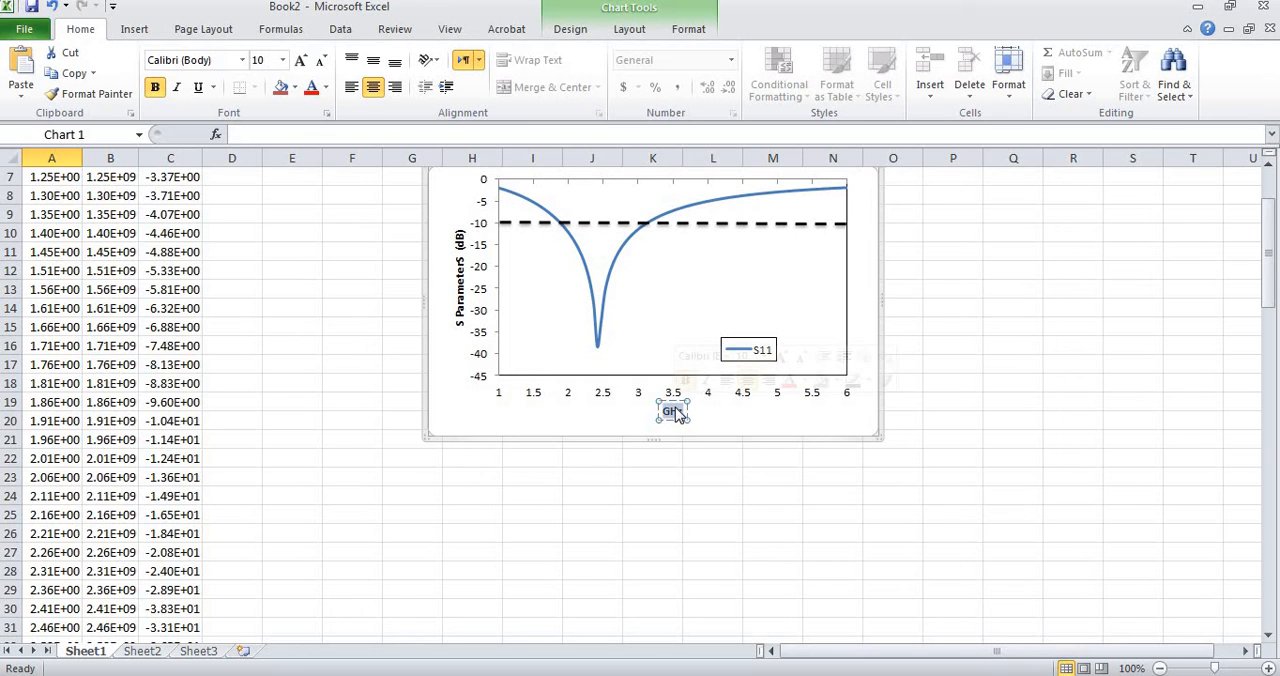
{"action": "key", "text": "Escape"}
{"action": "key", "text": "Escape"}
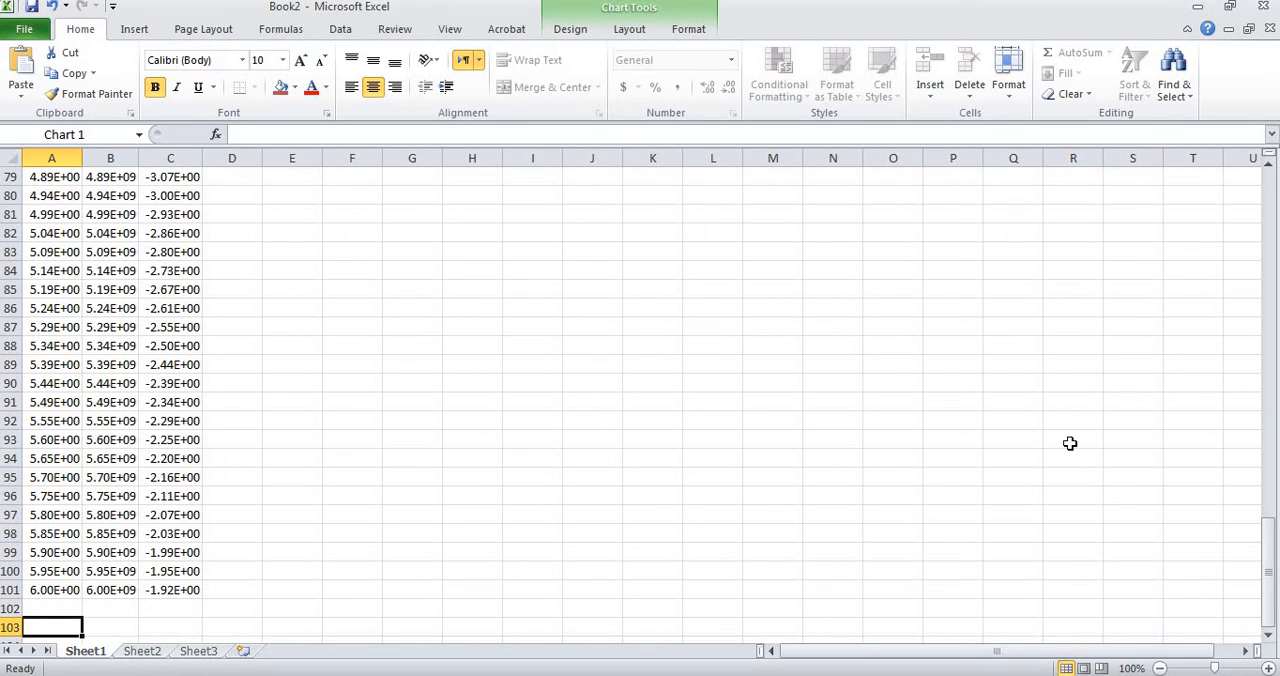
{"action": "left_click_drag", "start_coordinate": [1268, 492], "coordinate": [1268, 224]}
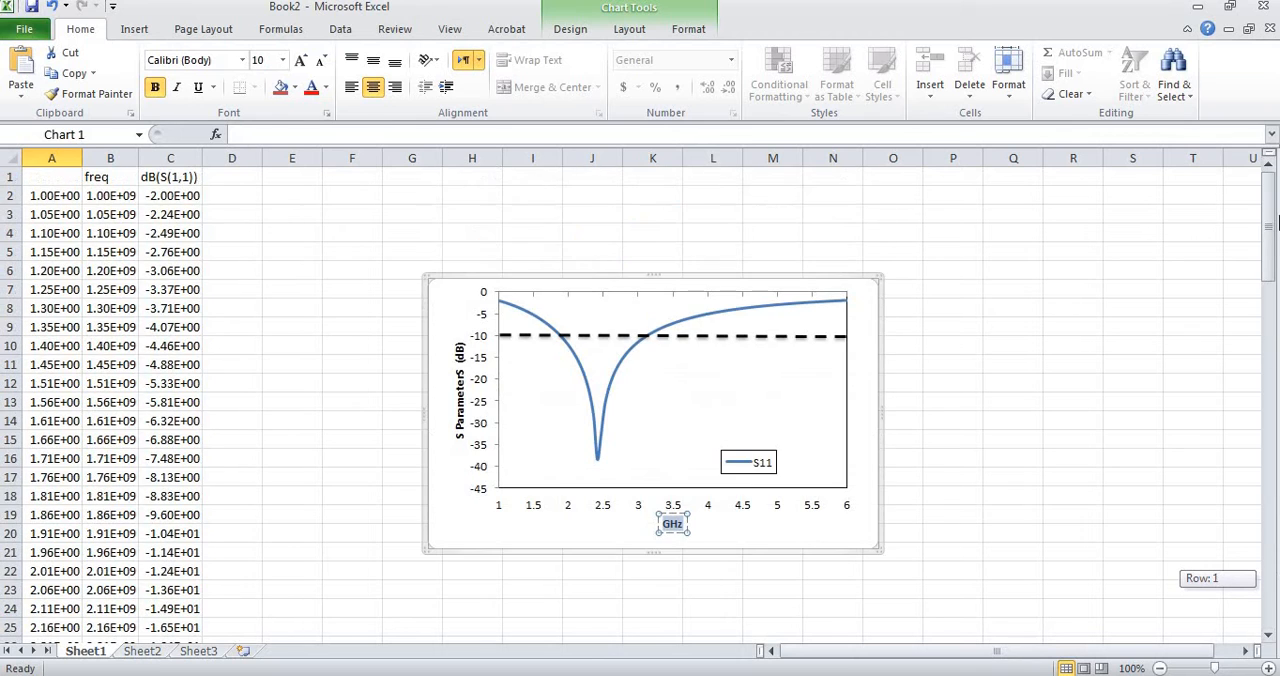
Replace the horizontal axis title "GHz" with "Frequency ( GHz)".
{"action": "left_click", "coordinate": [672, 524]}
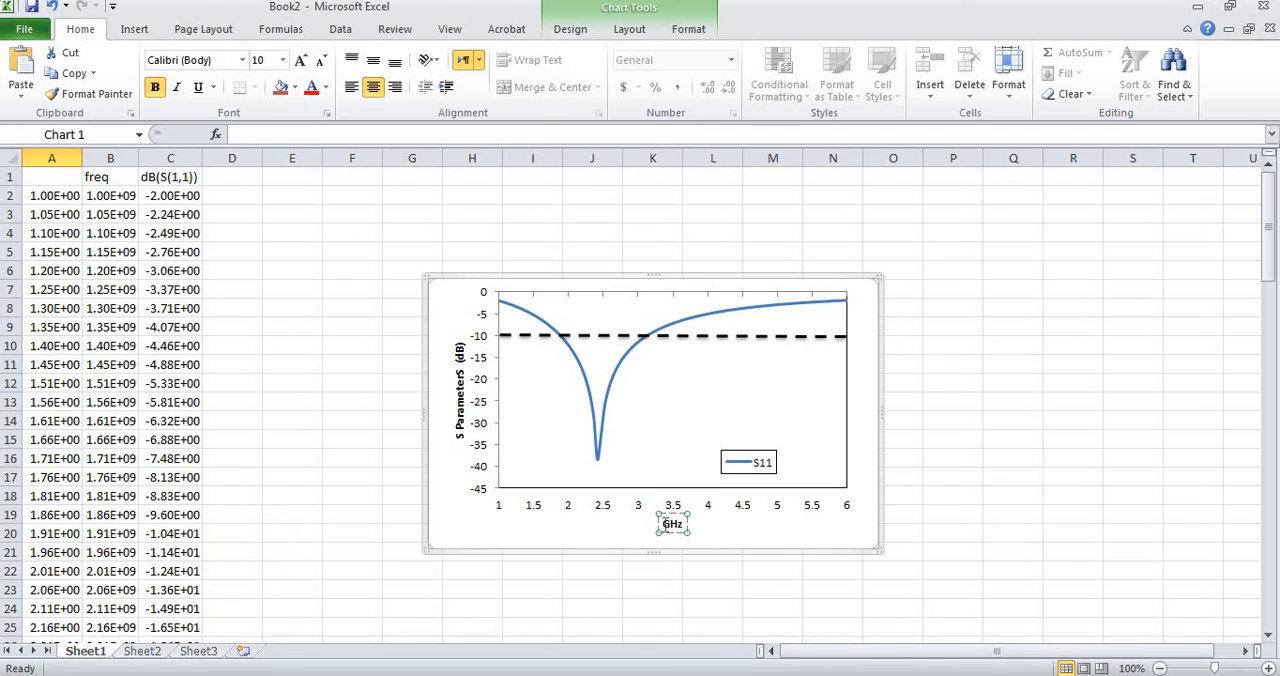
{"action": "type", "text": "Fre"}
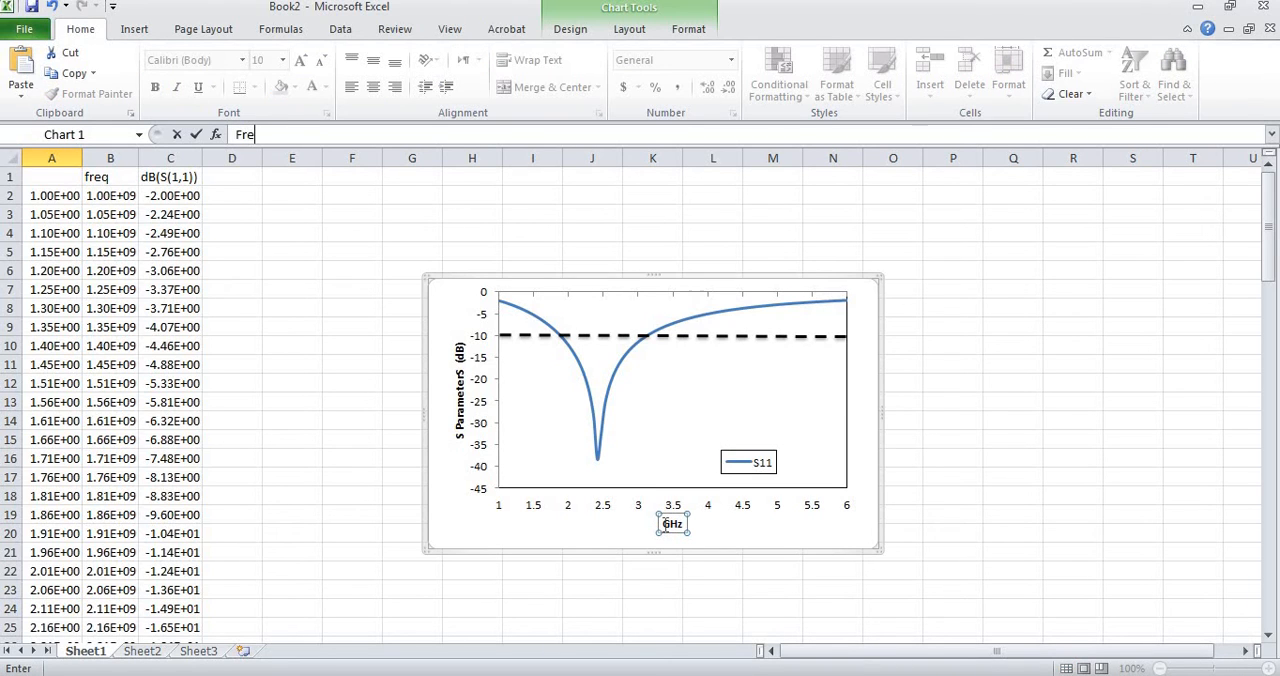
{"action": "type", "text": "quency"}
{"action": "double_click", "coordinate": [665, 525]}
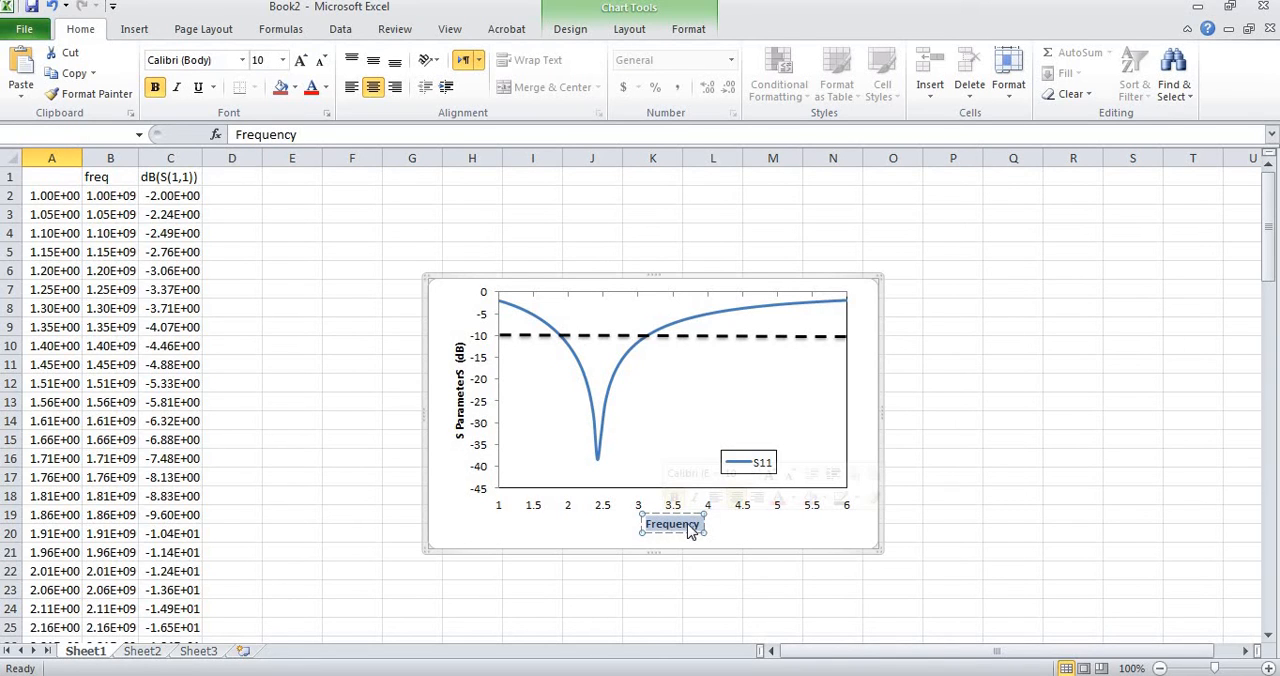
{"action": "left_click", "coordinate": [703, 525]}
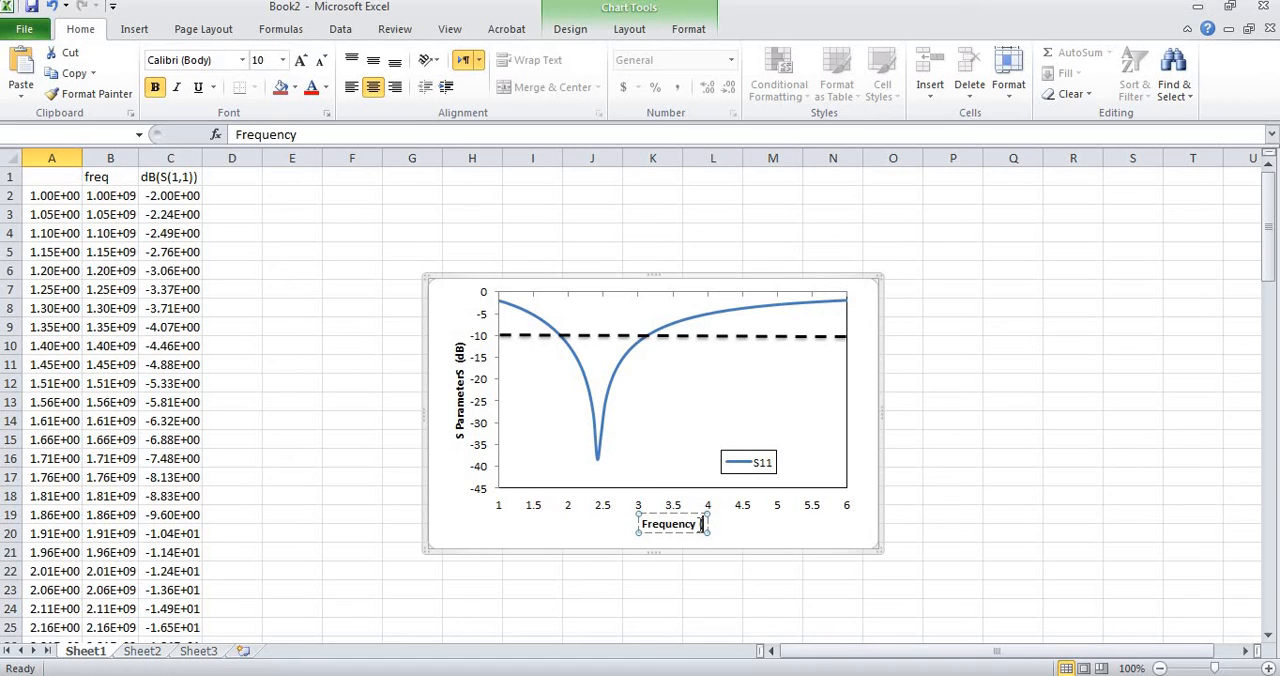
{"action": "type", "text": "(GH"}
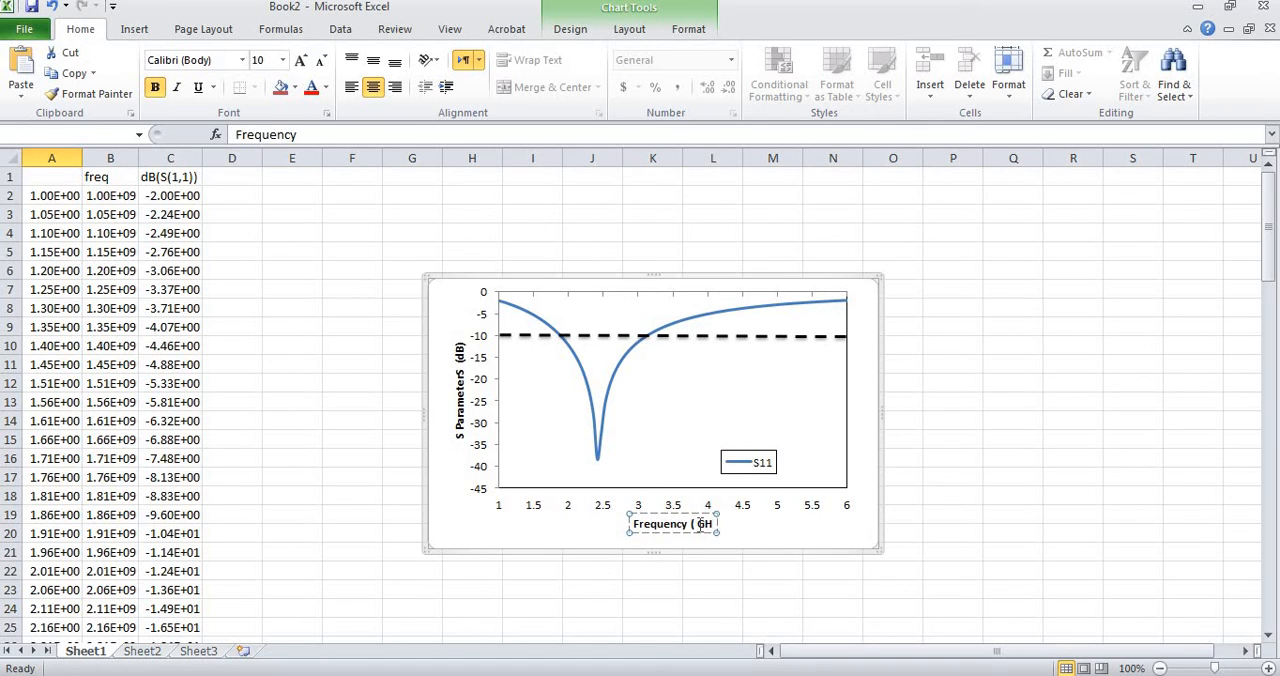
{"action": "type", "text": "z)"}
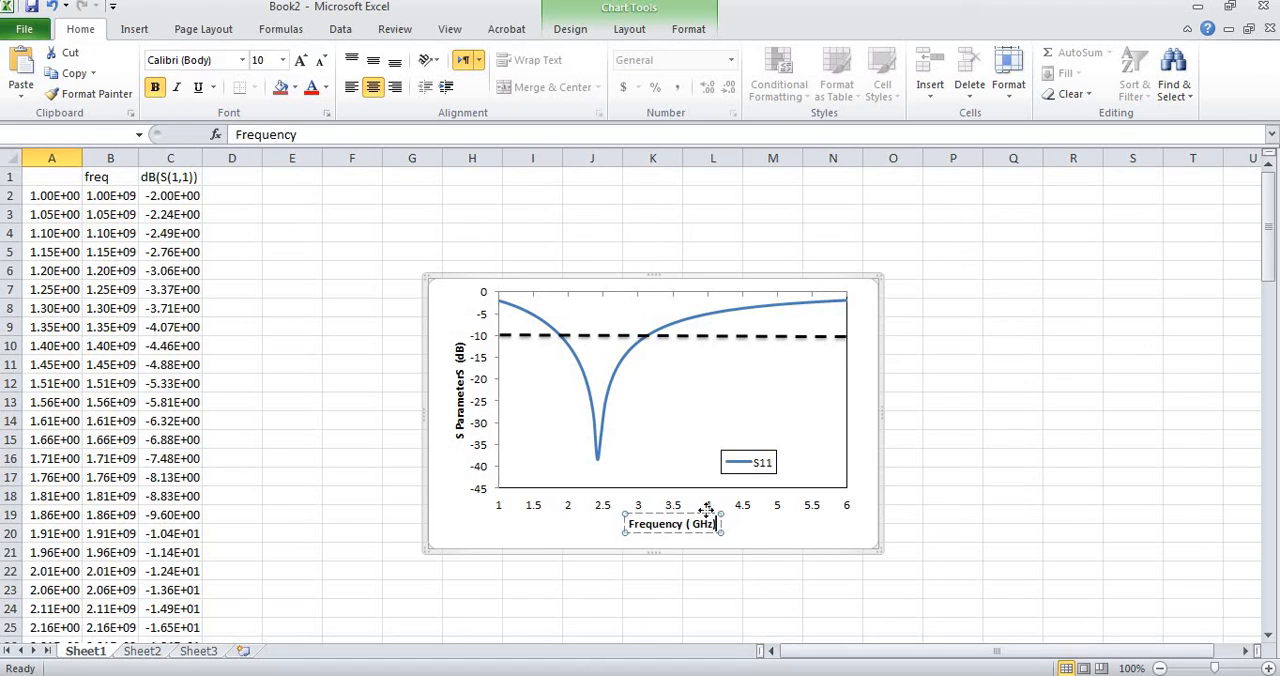
{"action": "left_click", "coordinate": [826, 526]}
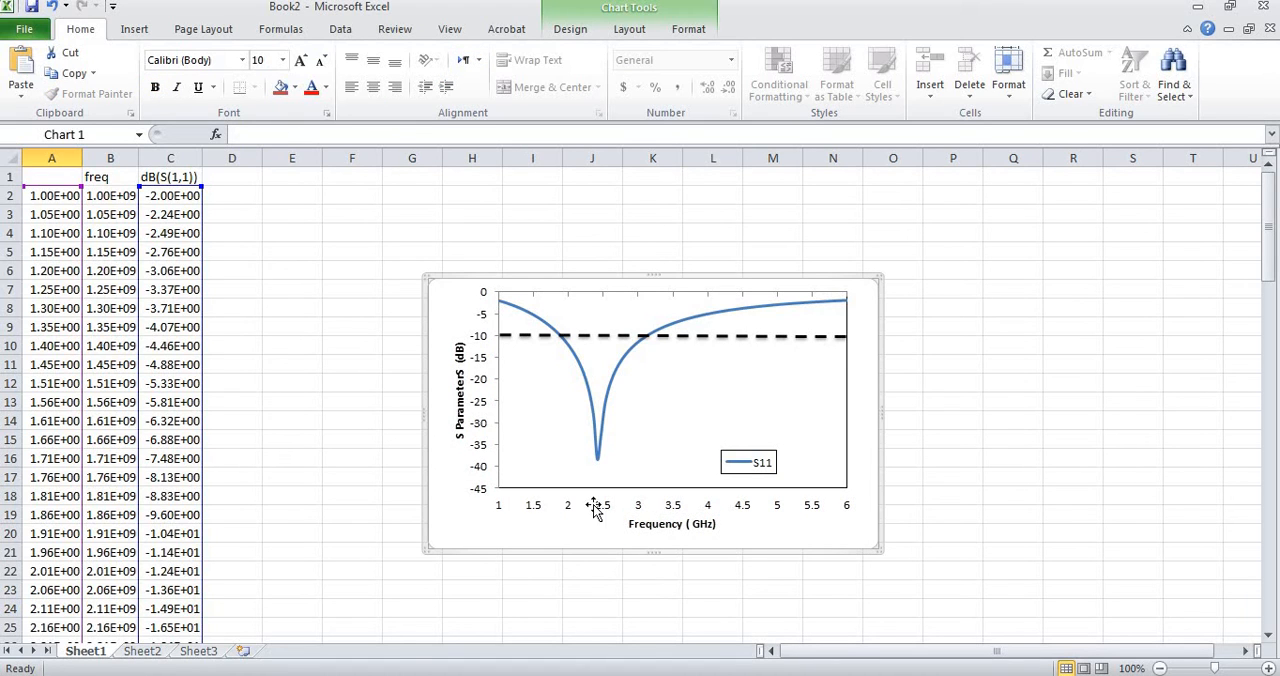
{"action": "left_click", "coordinate": [642, 297]}
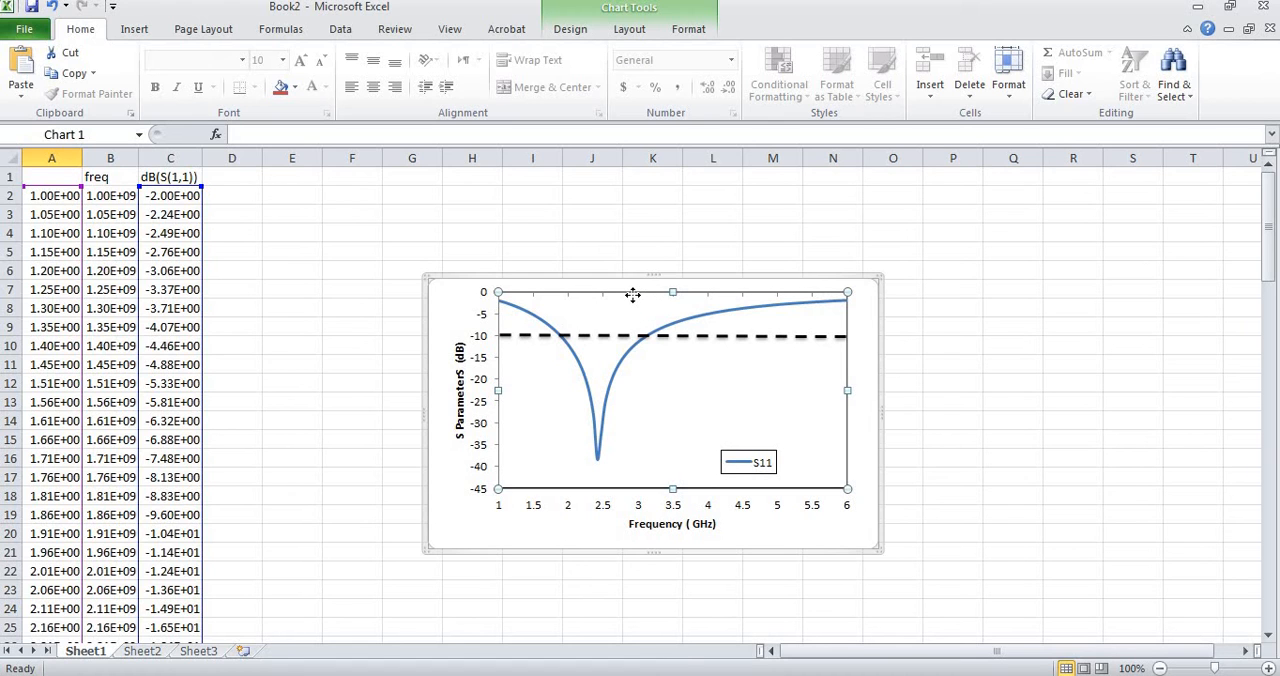
{"action": "double_click", "coordinate": [633, 295]}
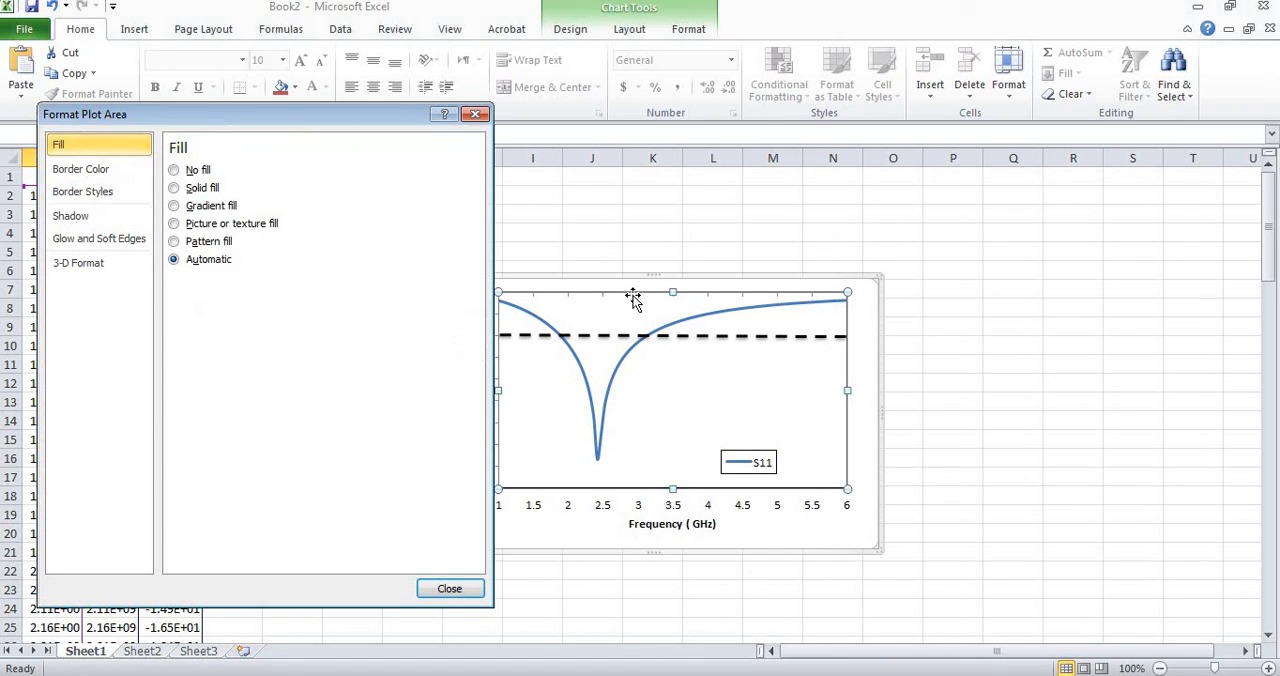
{"action": "left_click", "coordinate": [450, 589]}
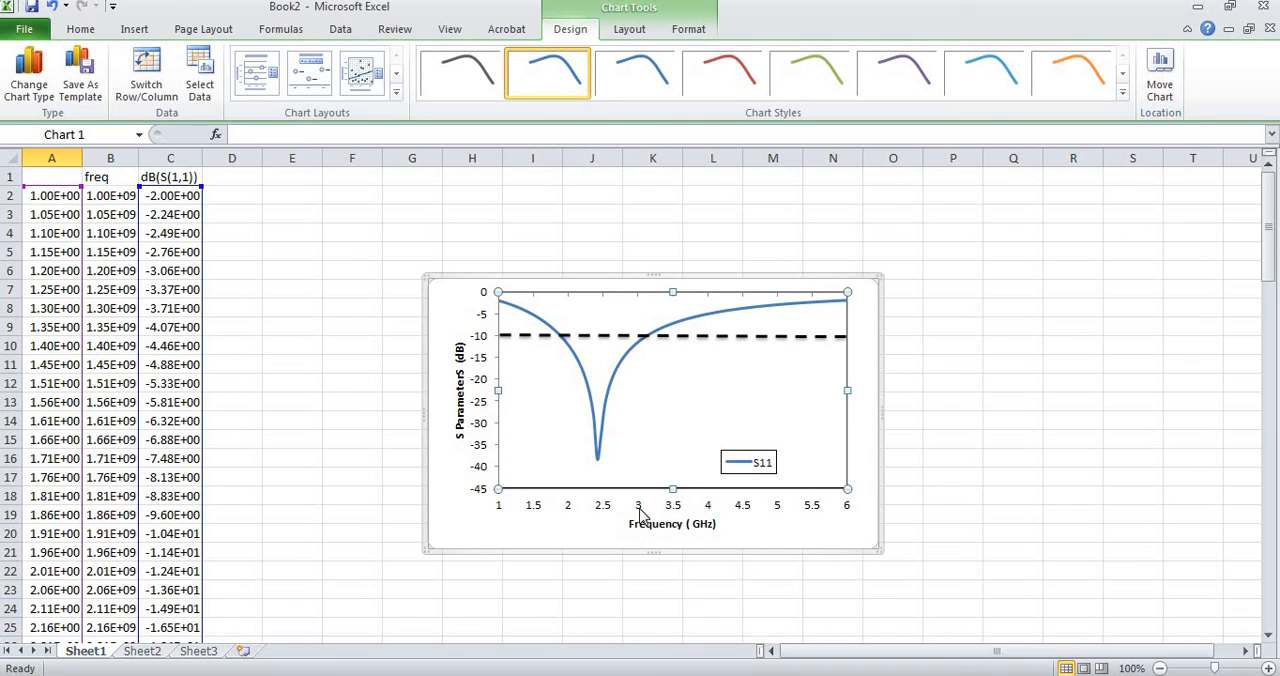
Set the major tick mark type of the horizontal frequency axis to None.
{"action": "left_click", "coordinate": [641, 513]}
{"action": "double_click", "coordinate": [641, 513]}
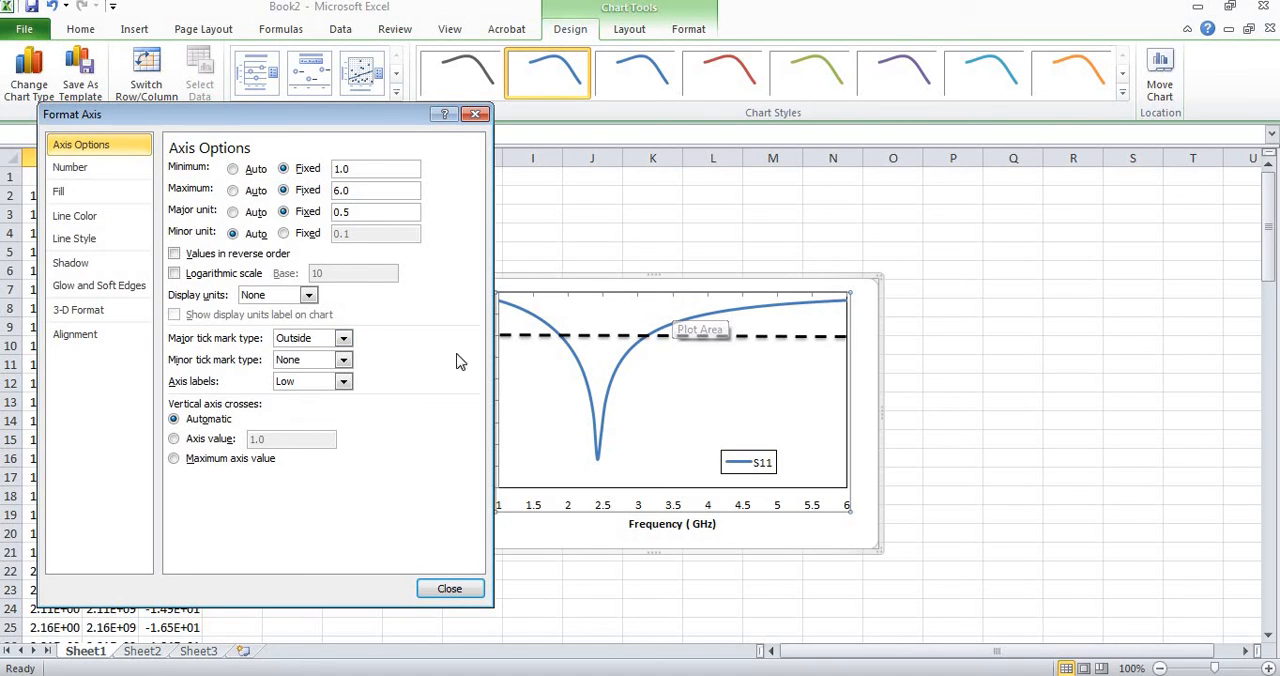
{"action": "left_click", "coordinate": [343, 338]}
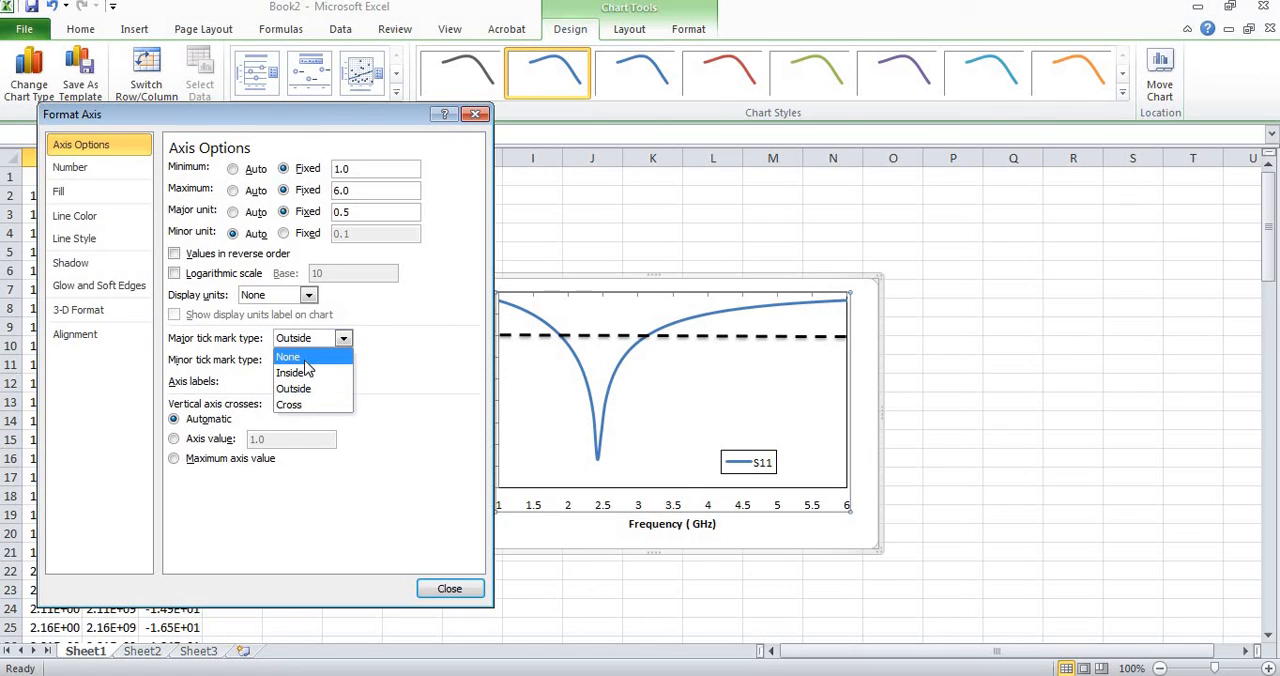
{"action": "left_click", "coordinate": [300, 358]}
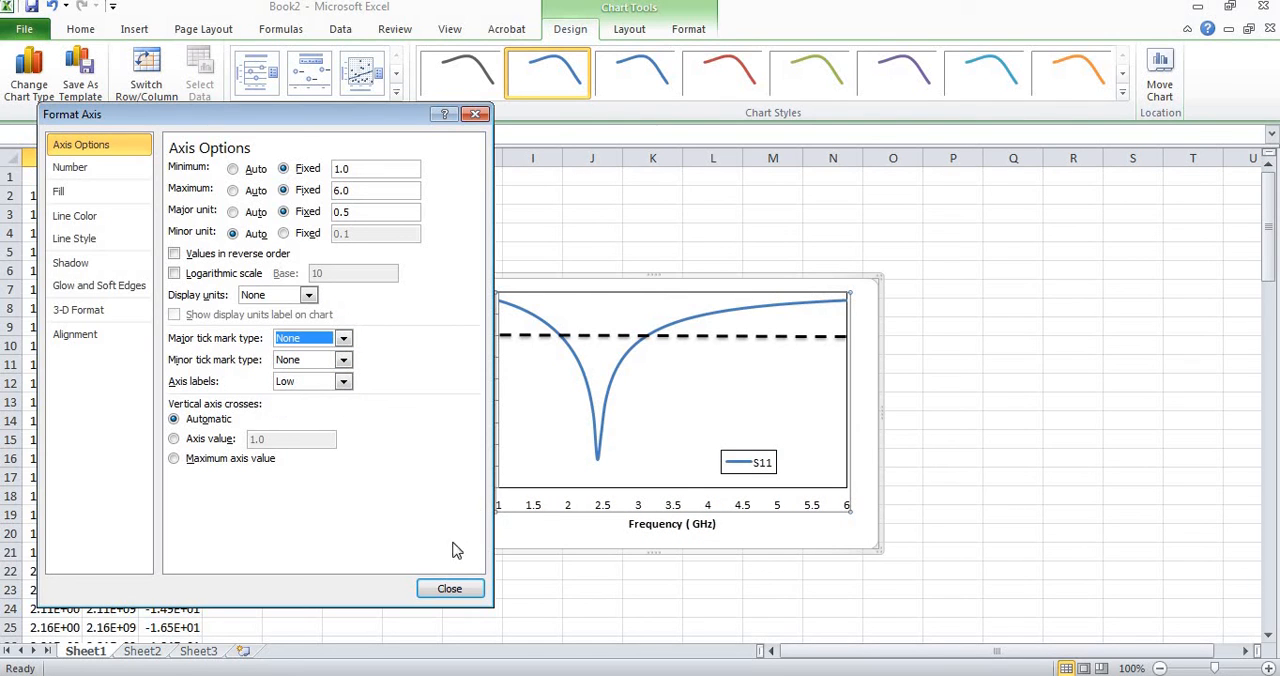
{"action": "left_click", "coordinate": [449, 587]}
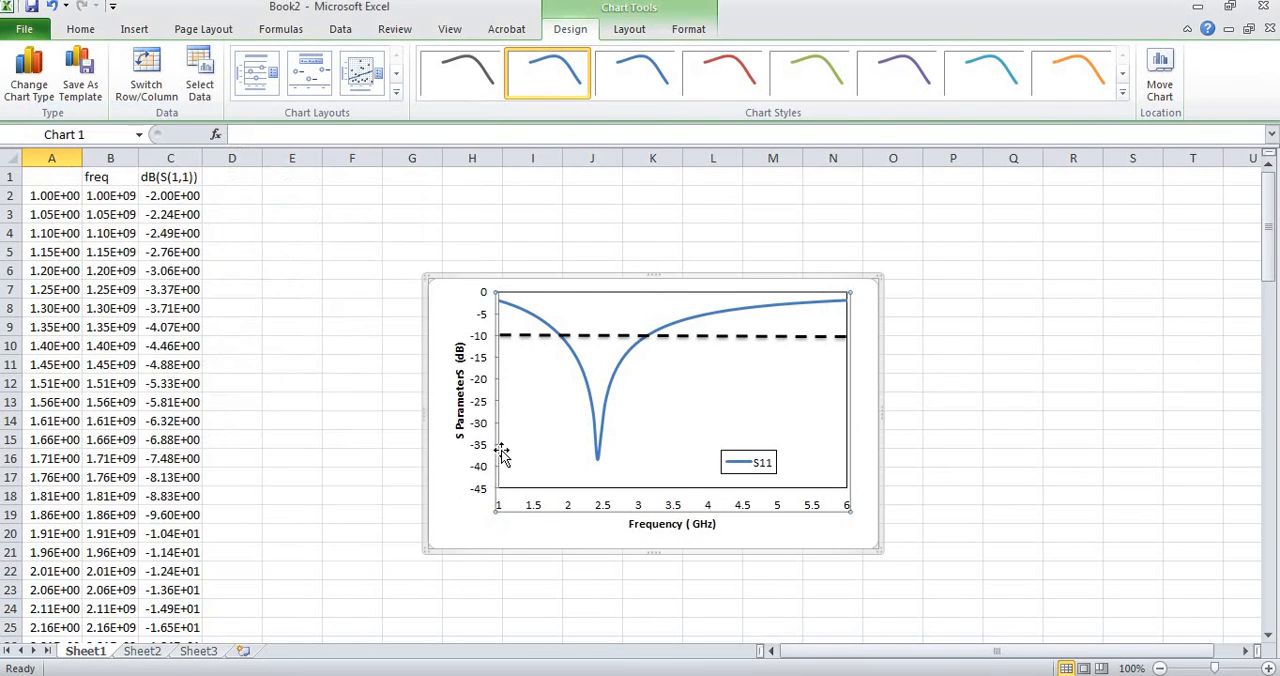
Set the major tick mark type of the vertical S-parameter axis to None.
{"action": "left_click", "coordinate": [478, 452]}
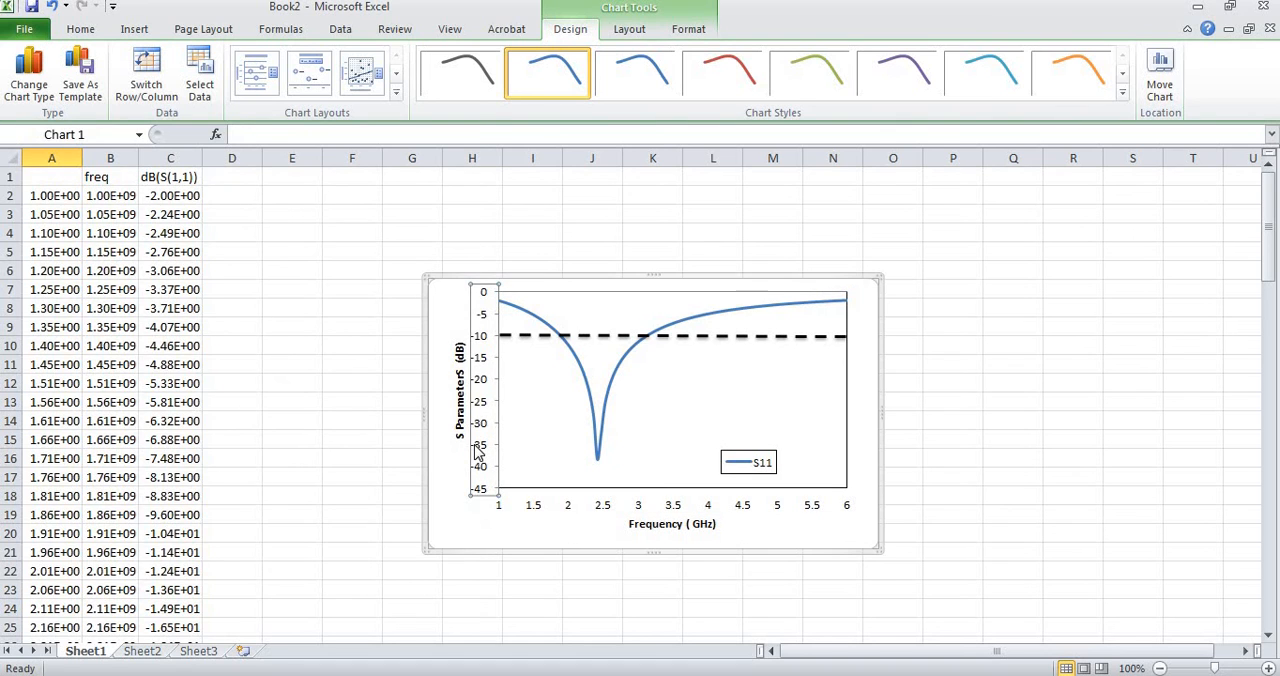
{"action": "double_click", "coordinate": [478, 452]}
{"action": "left_click", "coordinate": [343, 338]}
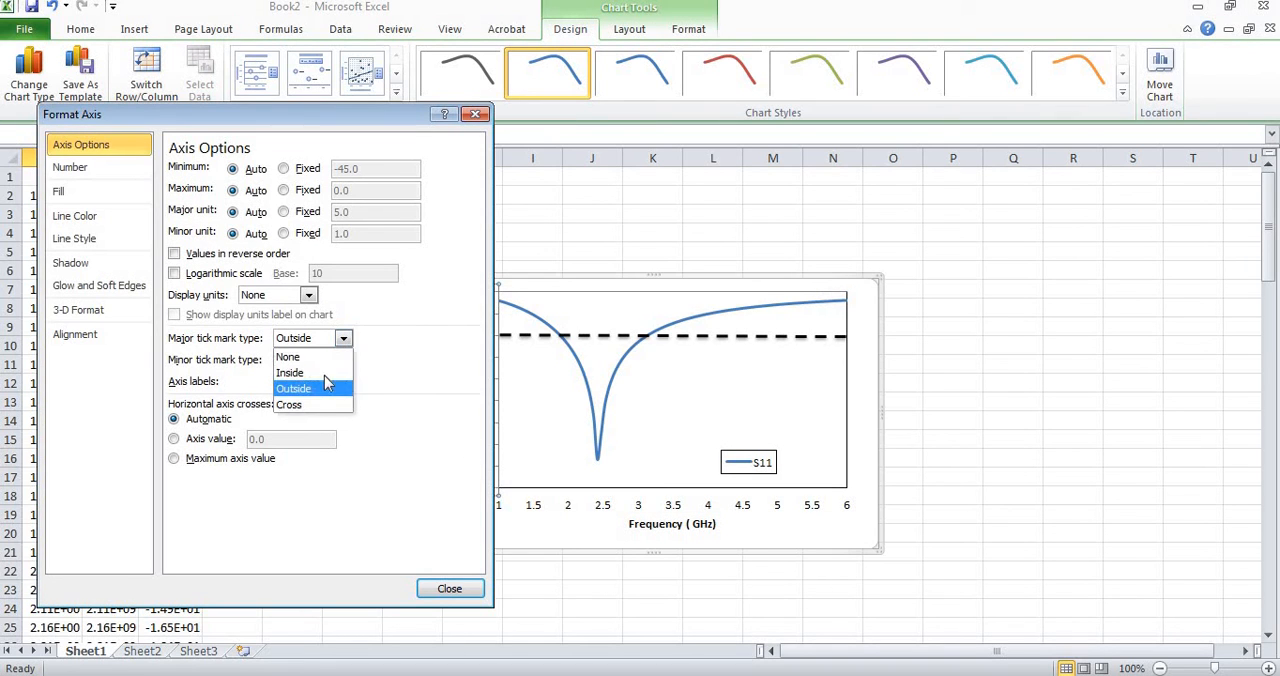
{"action": "left_click", "coordinate": [322, 356]}
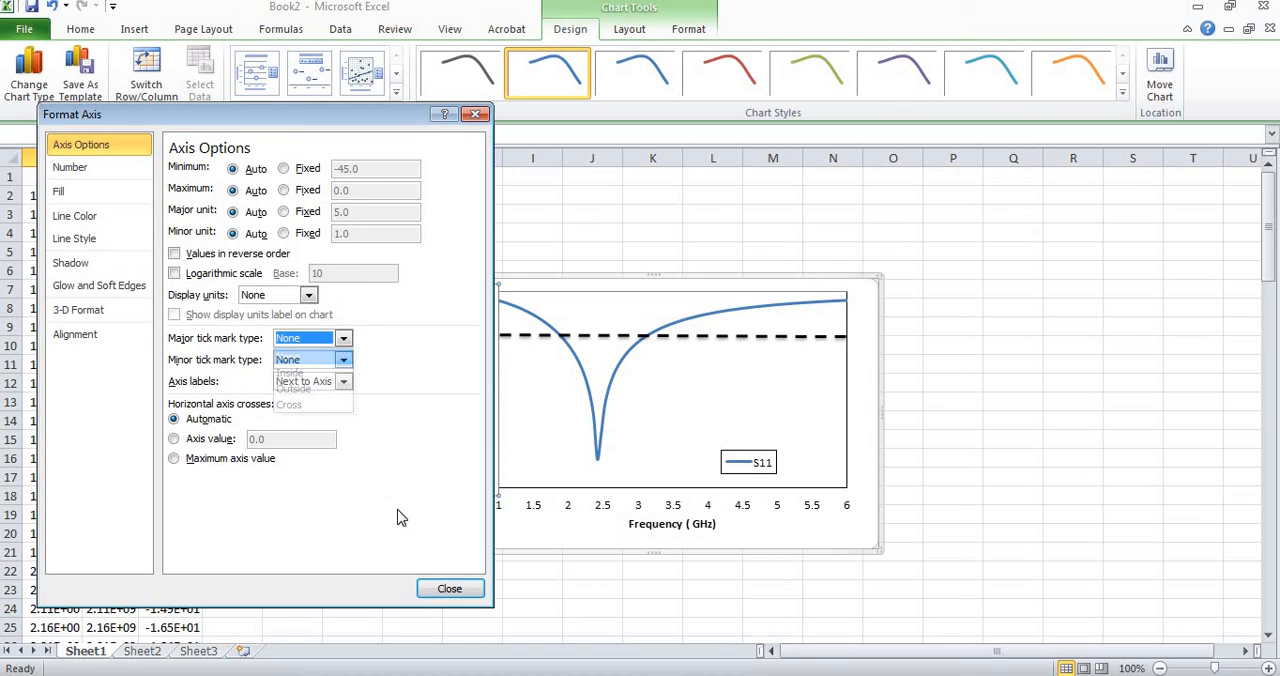
{"action": "left_click", "coordinate": [448, 594]}
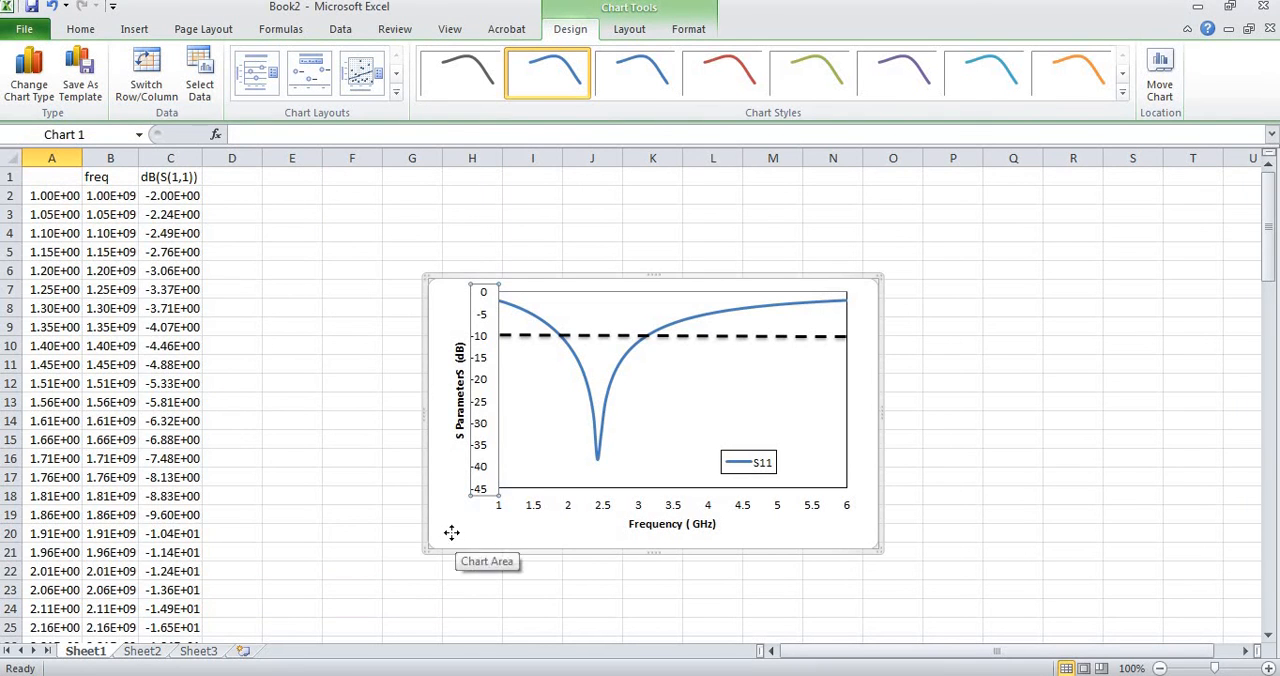
Copy the whole chart, switch to the Word document and paste it below the line with the L, C and fc values.
{"action": "left_click", "coordinate": [452, 533]}
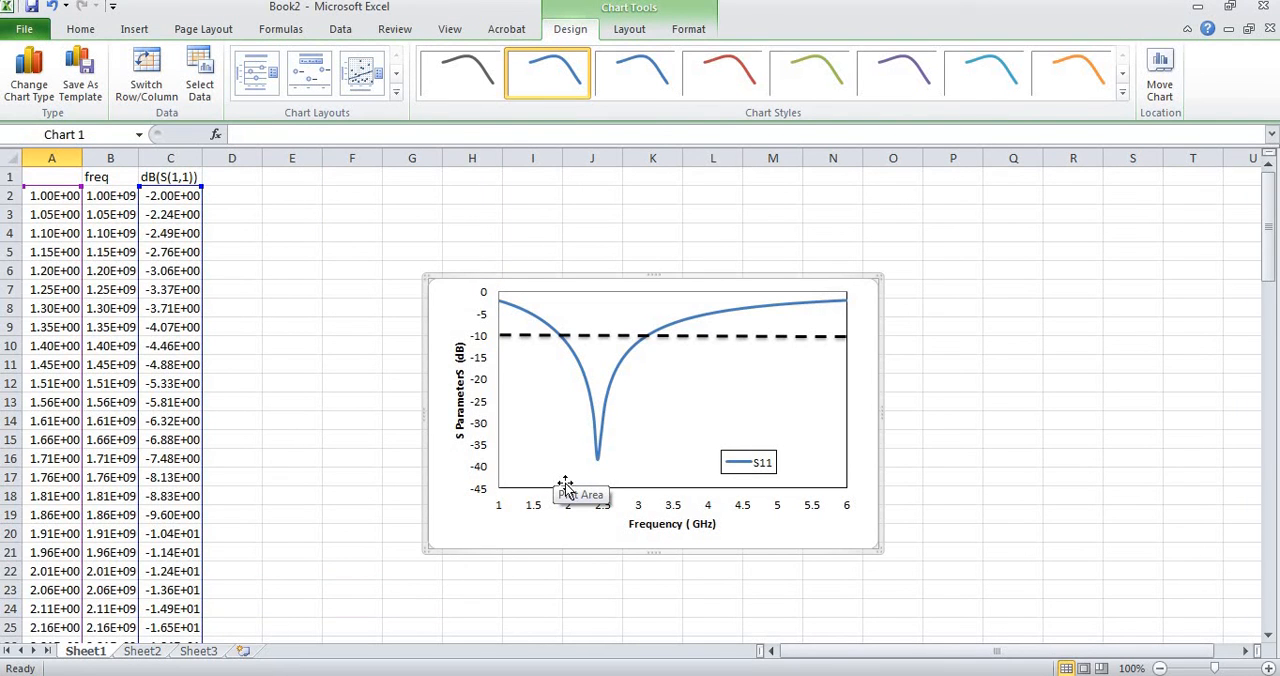
{"action": "right_click", "coordinate": [453, 522]}
{"action": "left_click", "coordinate": [751, 673]}
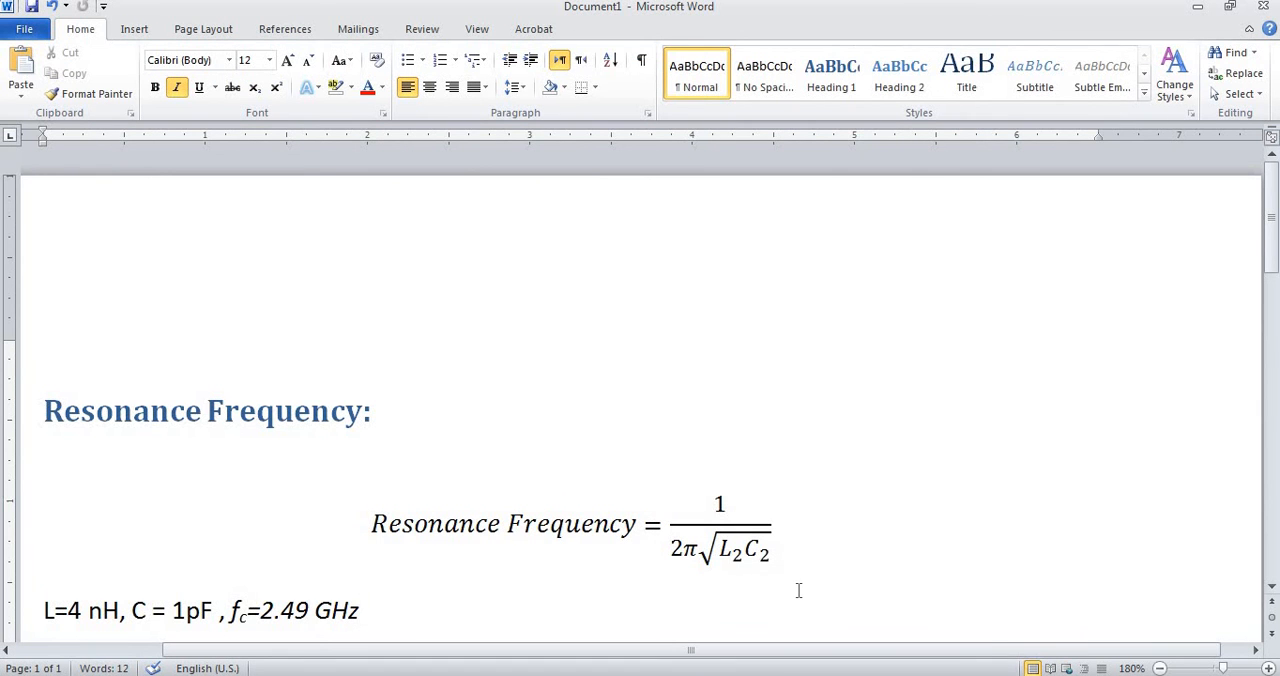
{"action": "scroll", "coordinate": [640, 400], "scroll_direction": "down", "scroll_amount": 2}
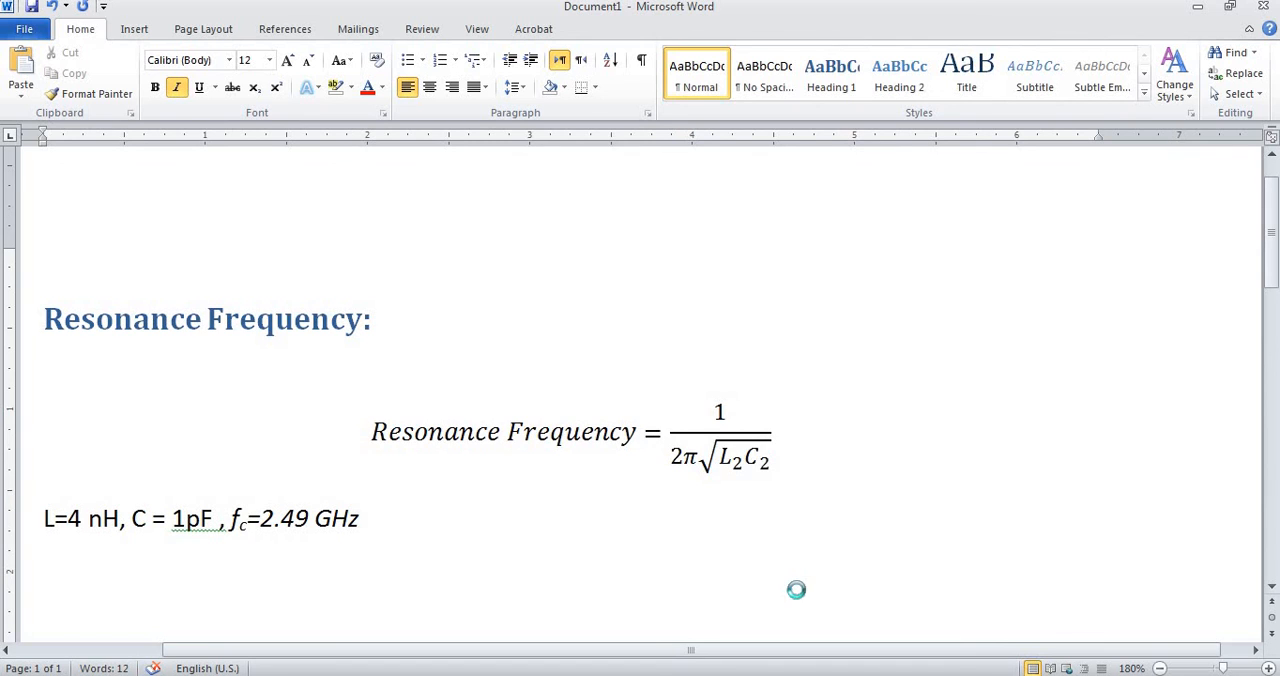
{"action": "key", "text": "ctrl+v"}
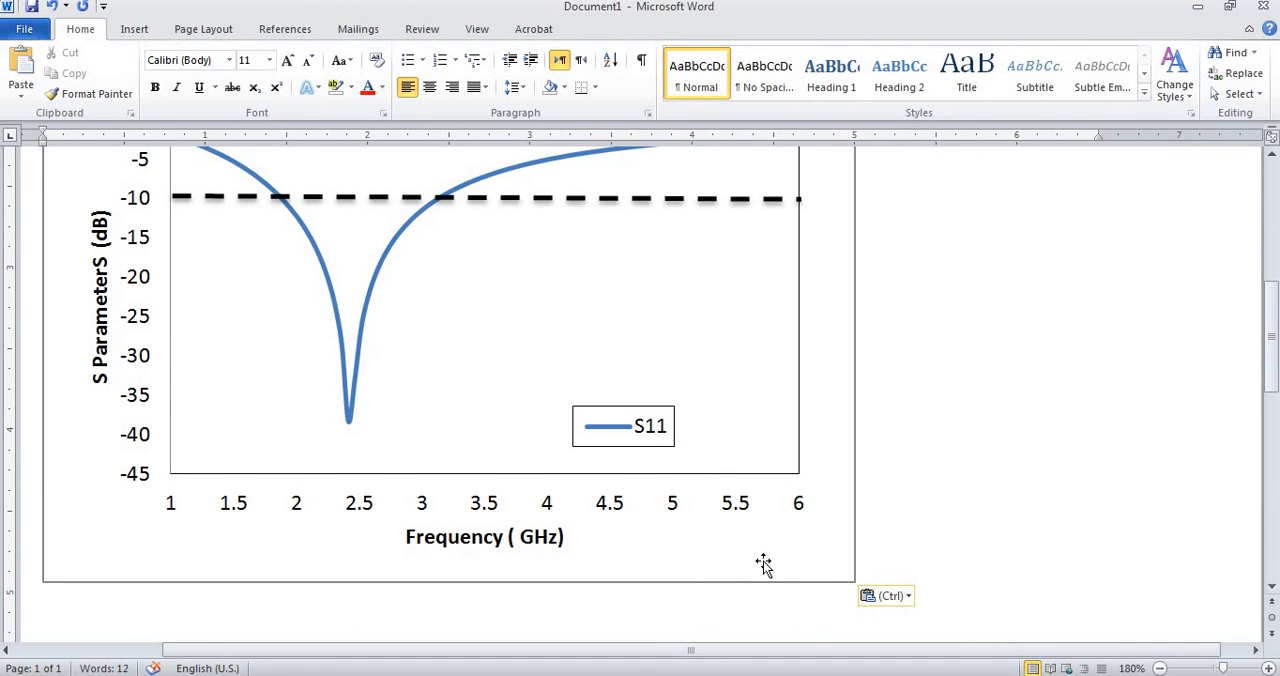
Center the pasted chart horizontally on the page.
{"action": "left_click", "coordinate": [763, 563]}
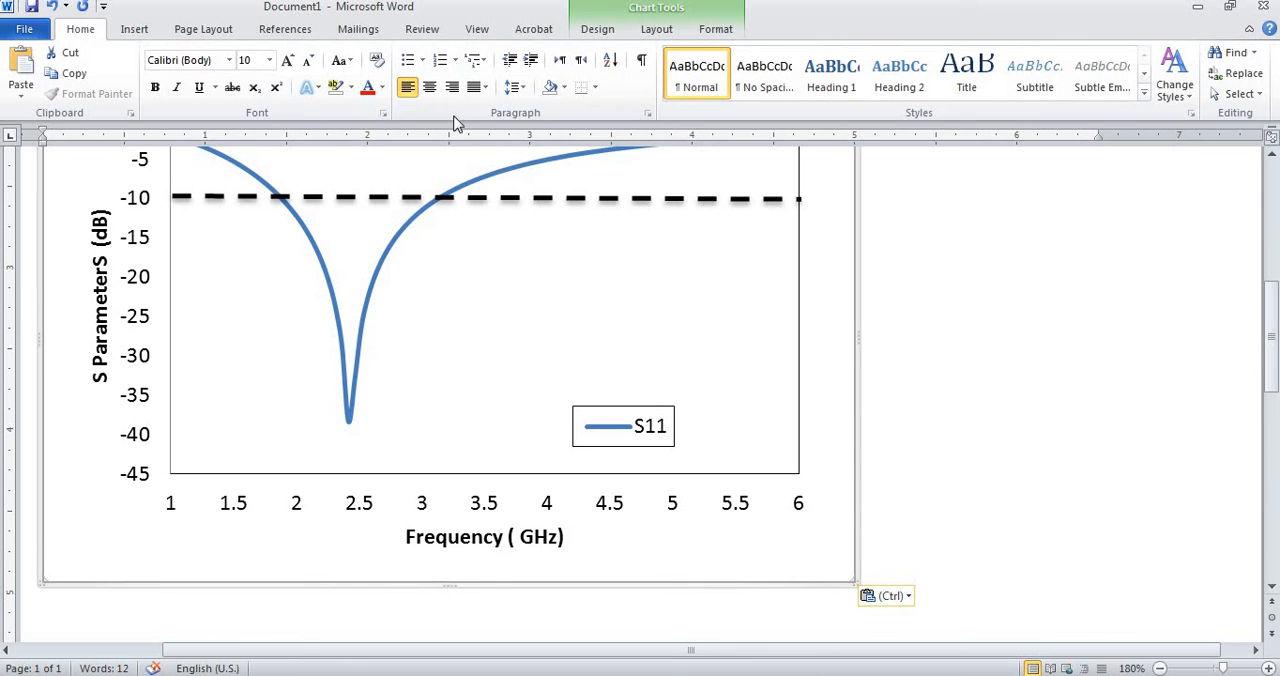
{"action": "left_click", "coordinate": [429, 86]}
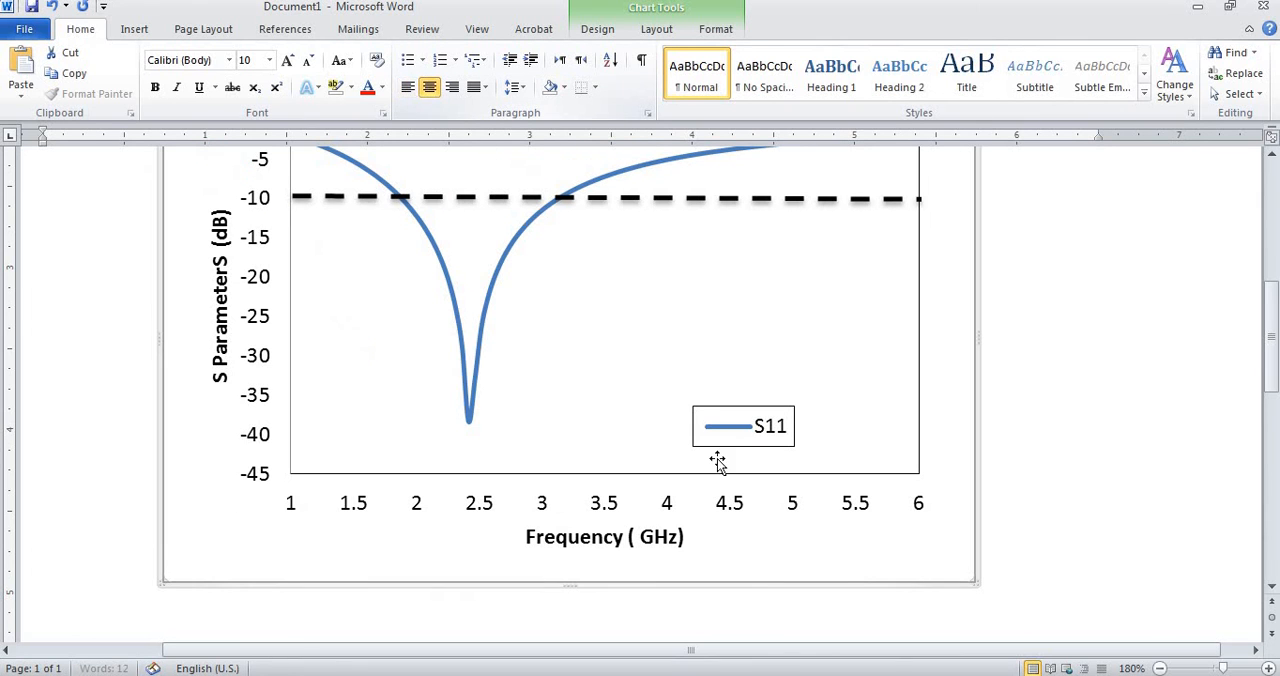
{"action": "left_click", "coordinate": [1160, 668]}
{"action": "left_click", "coordinate": [1160, 668]}
{"action": "left_click", "coordinate": [1160, 668]}
{"action": "left_click", "coordinate": [1160, 668]}
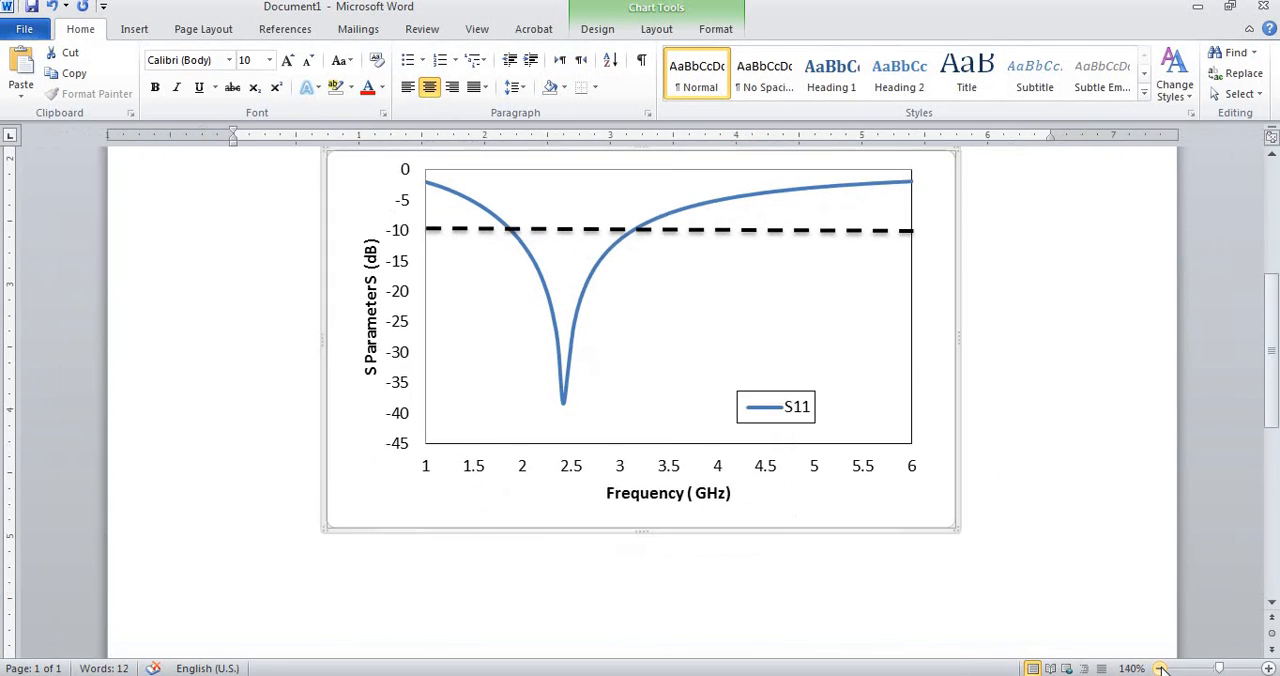
{"action": "left_click", "coordinate": [1160, 668]}
{"action": "left_click", "coordinate": [1160, 668]}
{"action": "left_click", "coordinate": [1160, 668]}
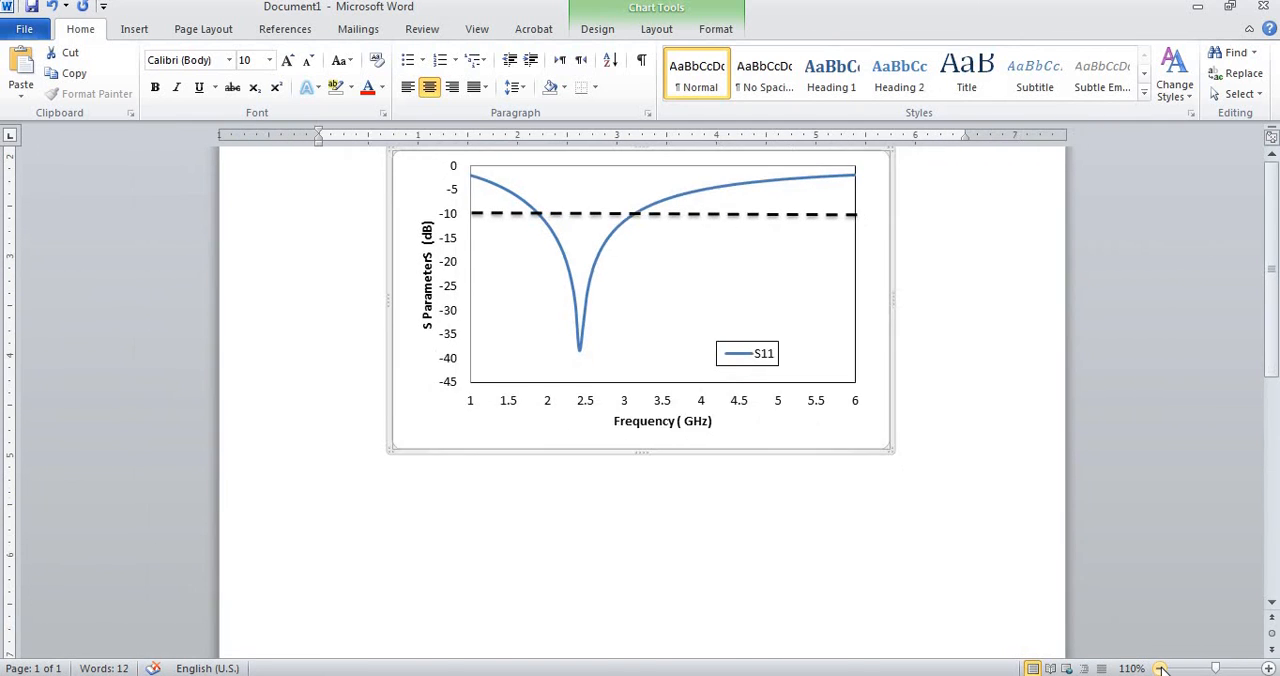
{"action": "left_click", "coordinate": [1160, 668]}
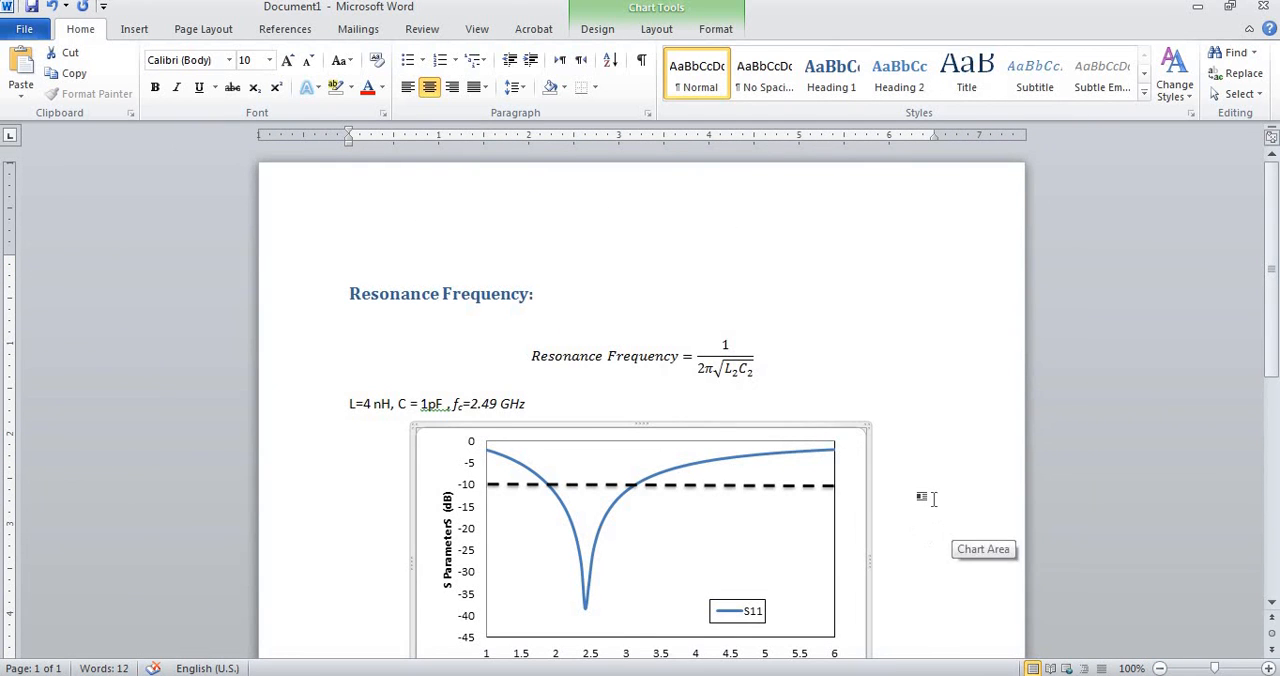
{"action": "left_click", "coordinate": [918, 501]}
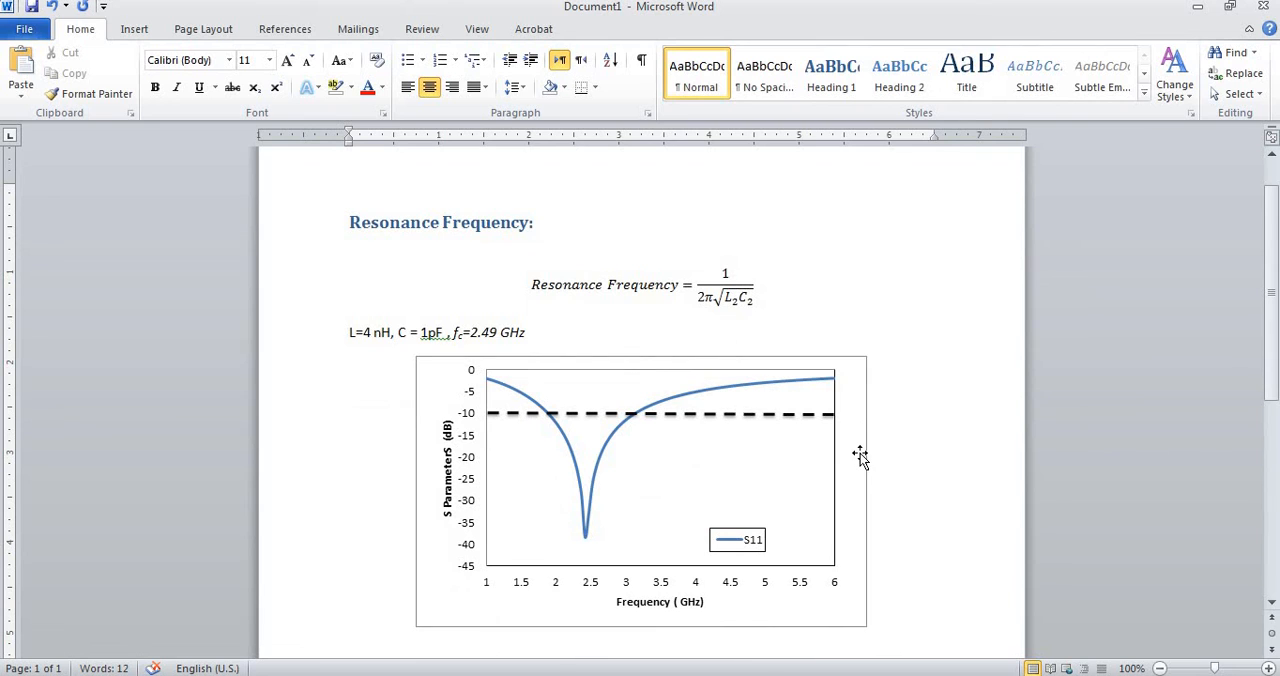
Hide the border around the pasted chart area by giving its shape outline a white theme color.
{"action": "left_click", "coordinate": [864, 464]}
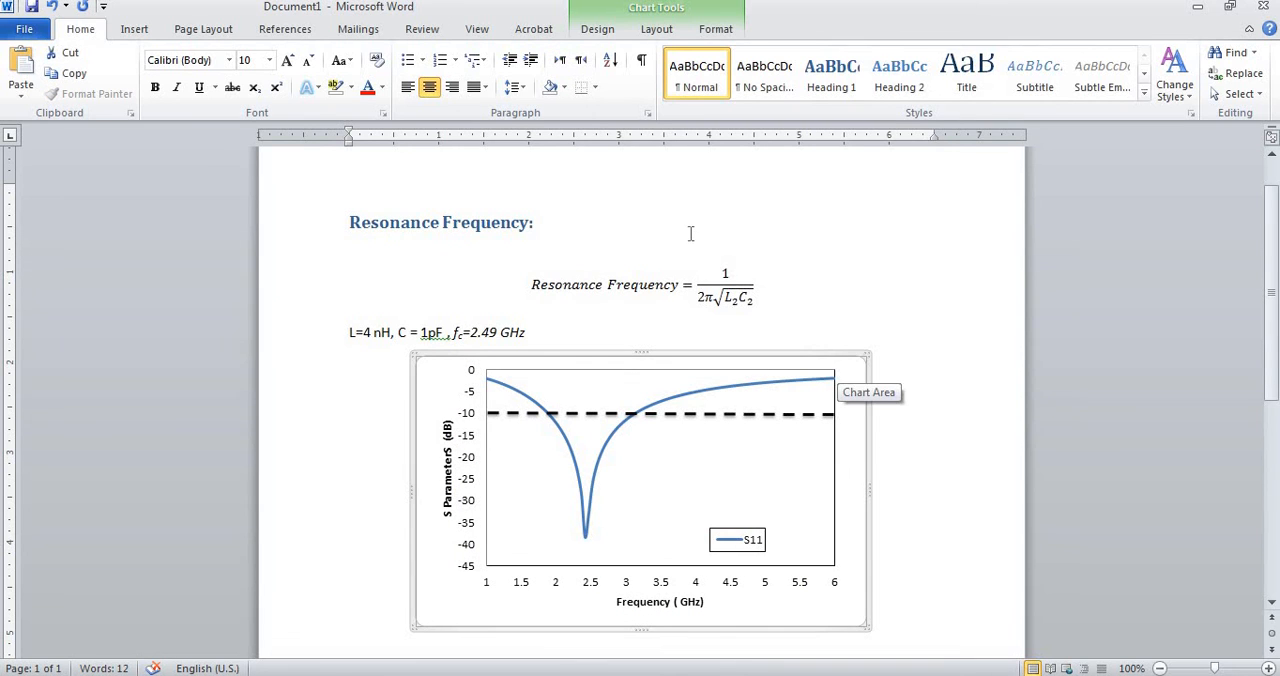
{"action": "left_click", "coordinate": [732, 38]}
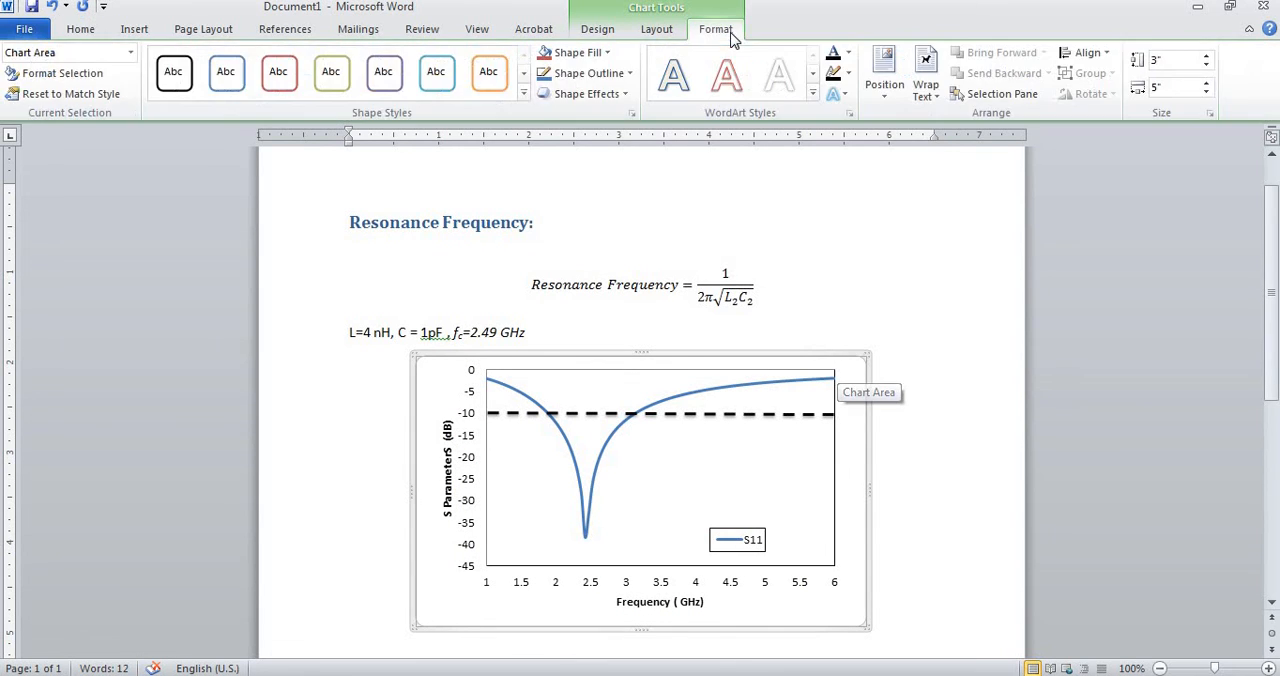
{"action": "left_click", "coordinate": [632, 76]}
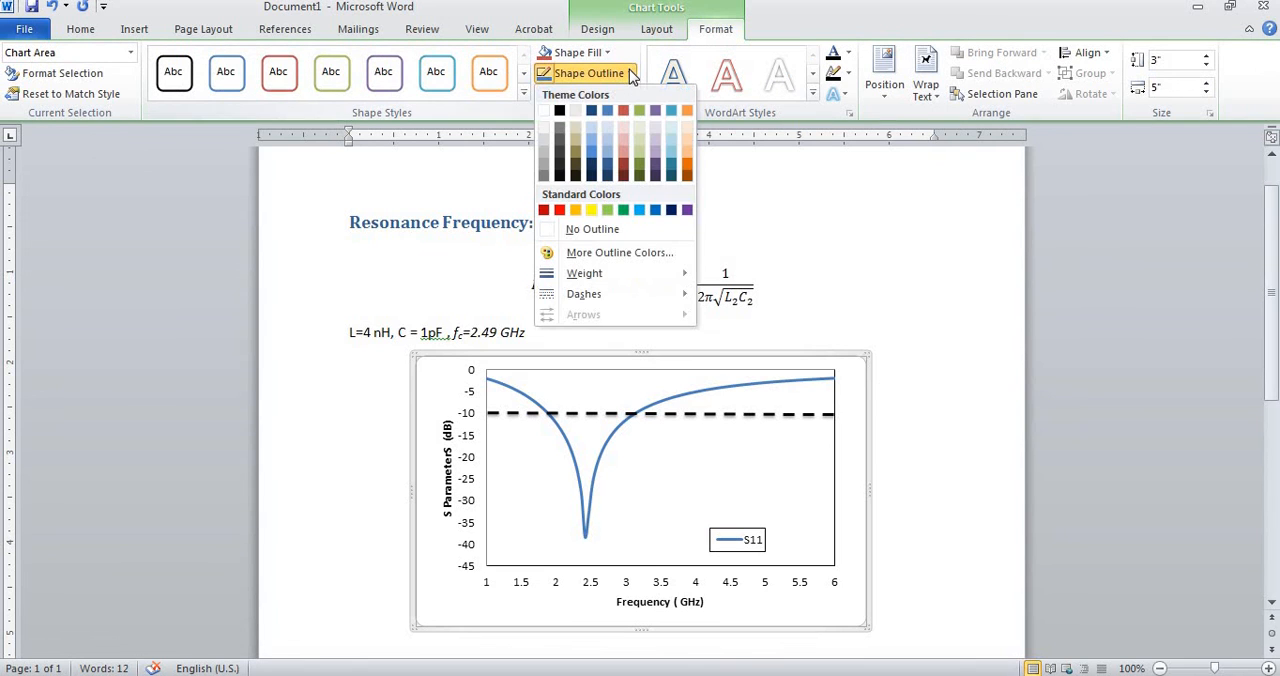
{"action": "left_click", "coordinate": [546, 124]}
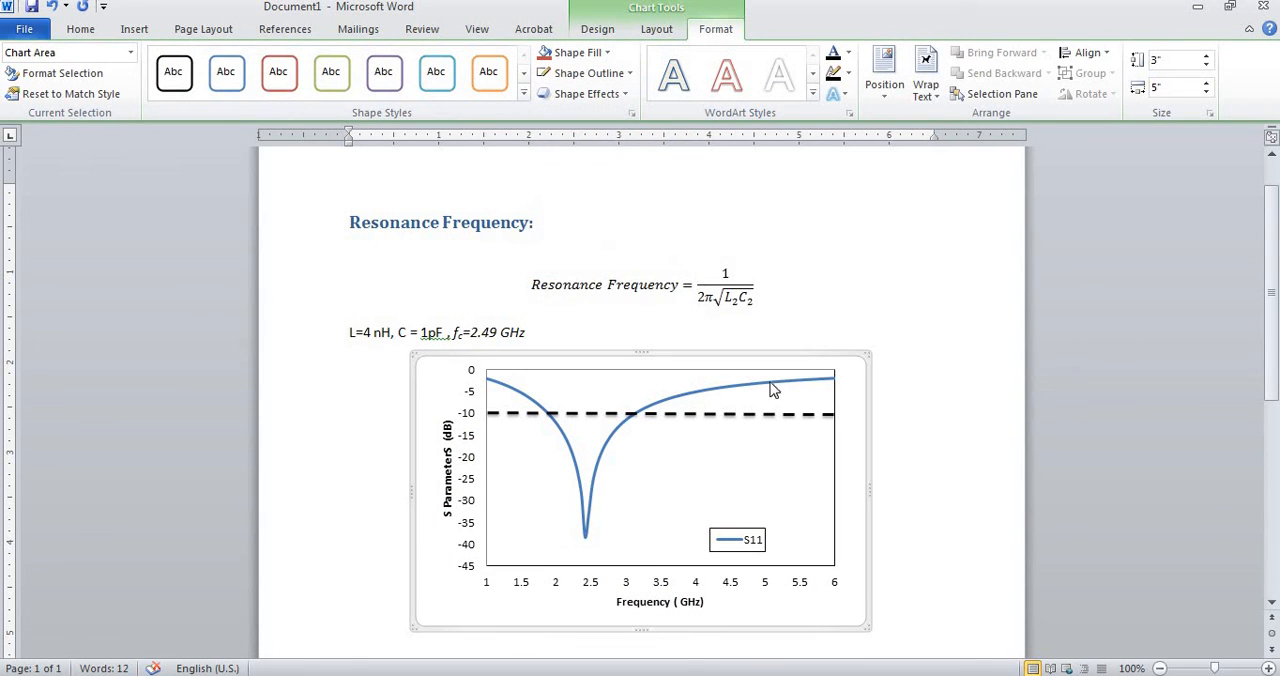
{"action": "left_click", "coordinate": [1016, 552]}
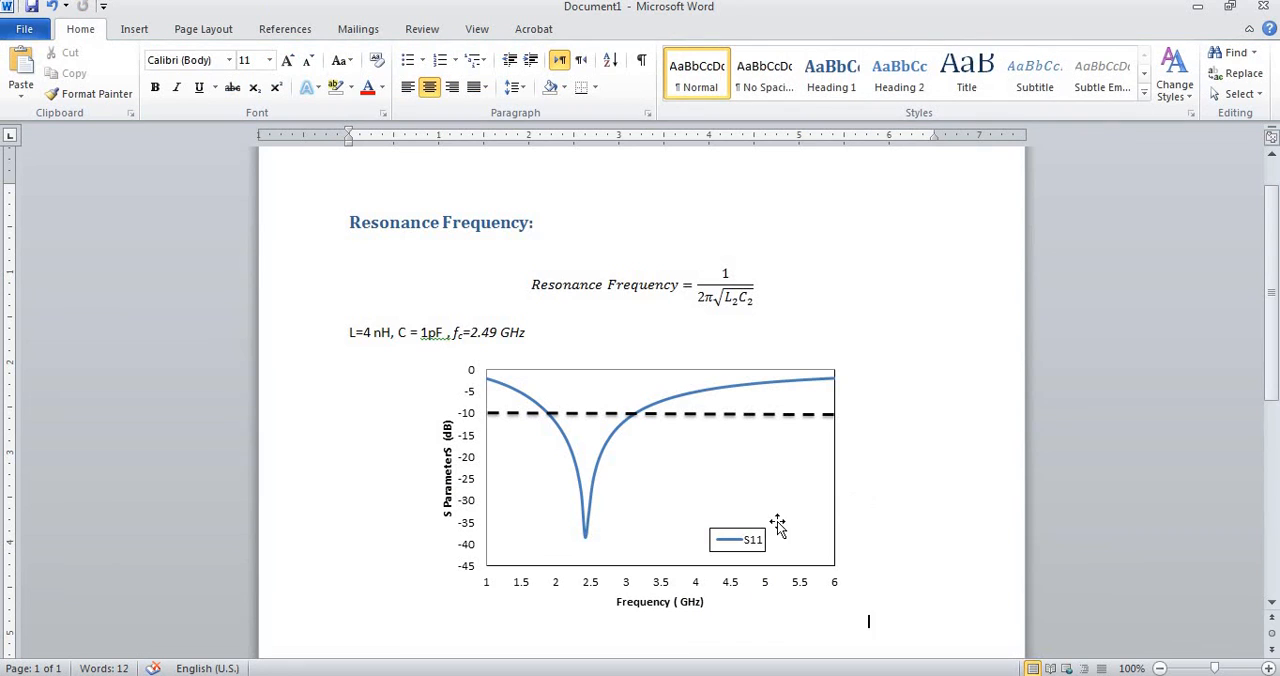